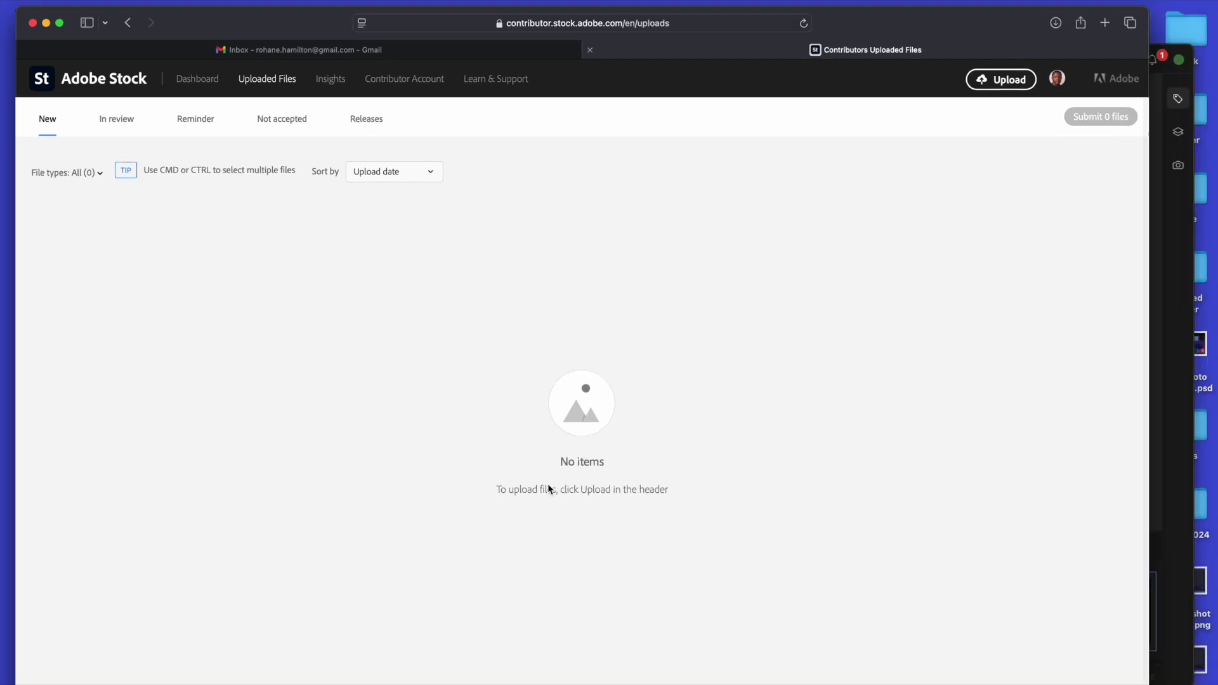
Bring MetaPhoto AI forward and select the first photo, the child on shoulders.
key(ctrl+Up)
click(780, 483)
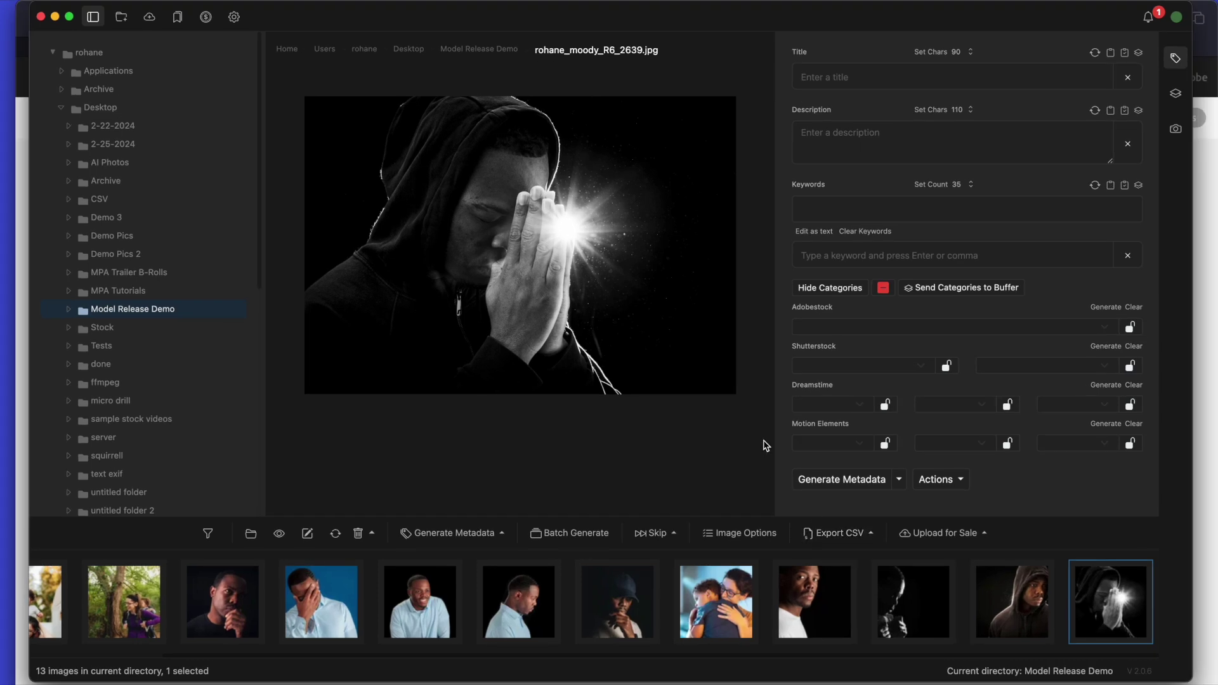
scroll(448, 590, left, 3)
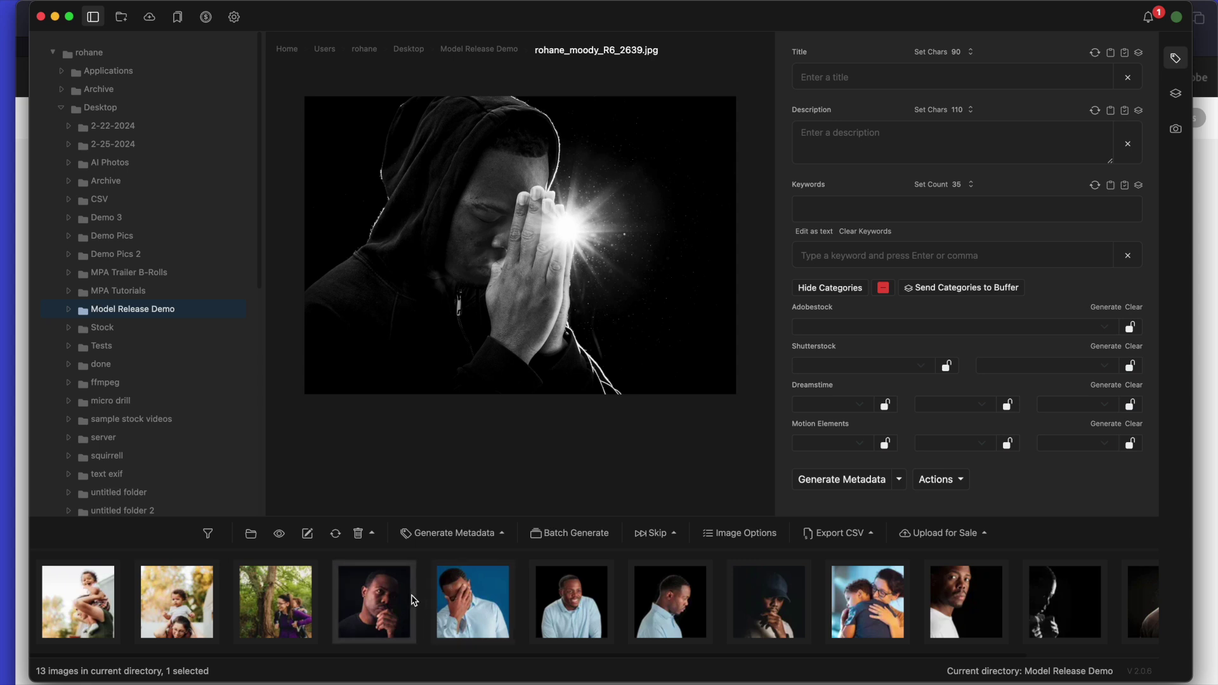
scroll(299, 606, right, 1)
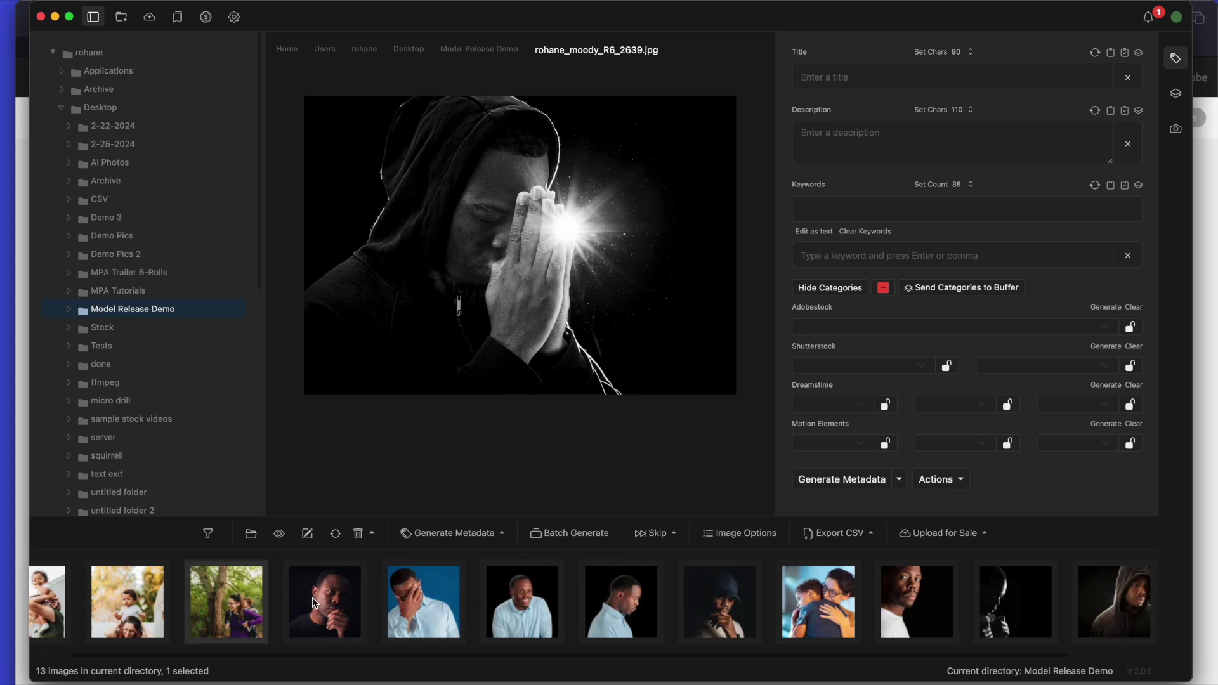
scroll(299, 604, left, 1)
scroll(267, 606, right, 1)
scroll(234, 608, left, 1)
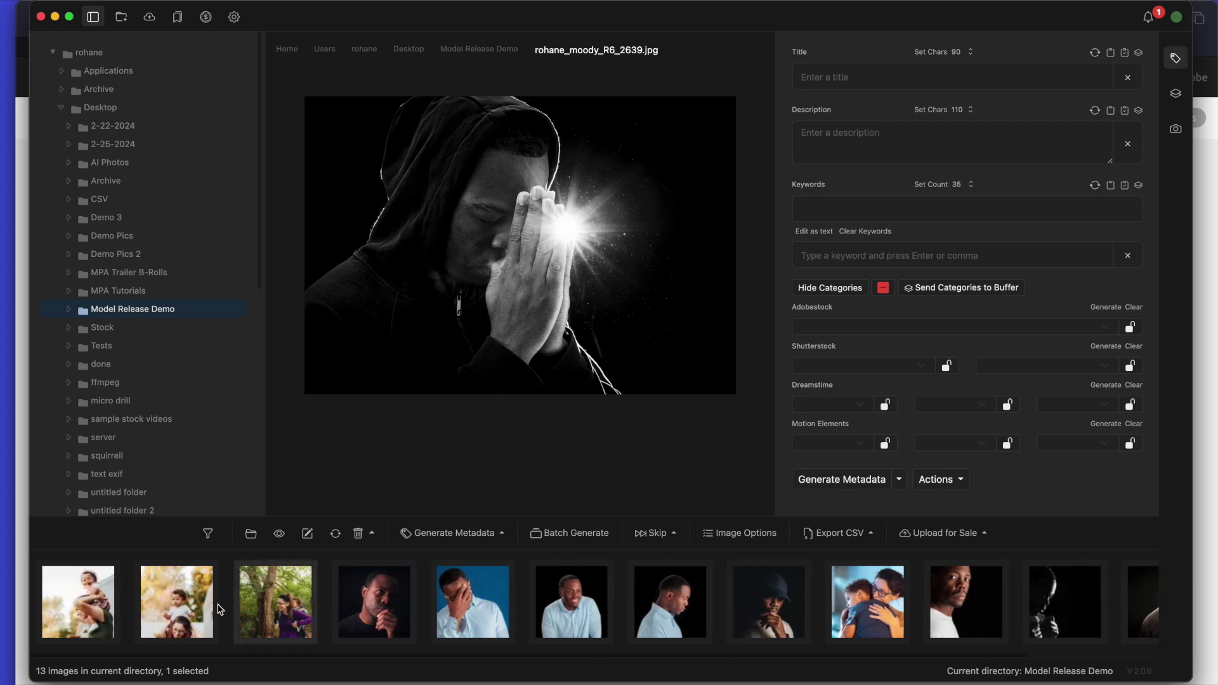
click(85, 597)
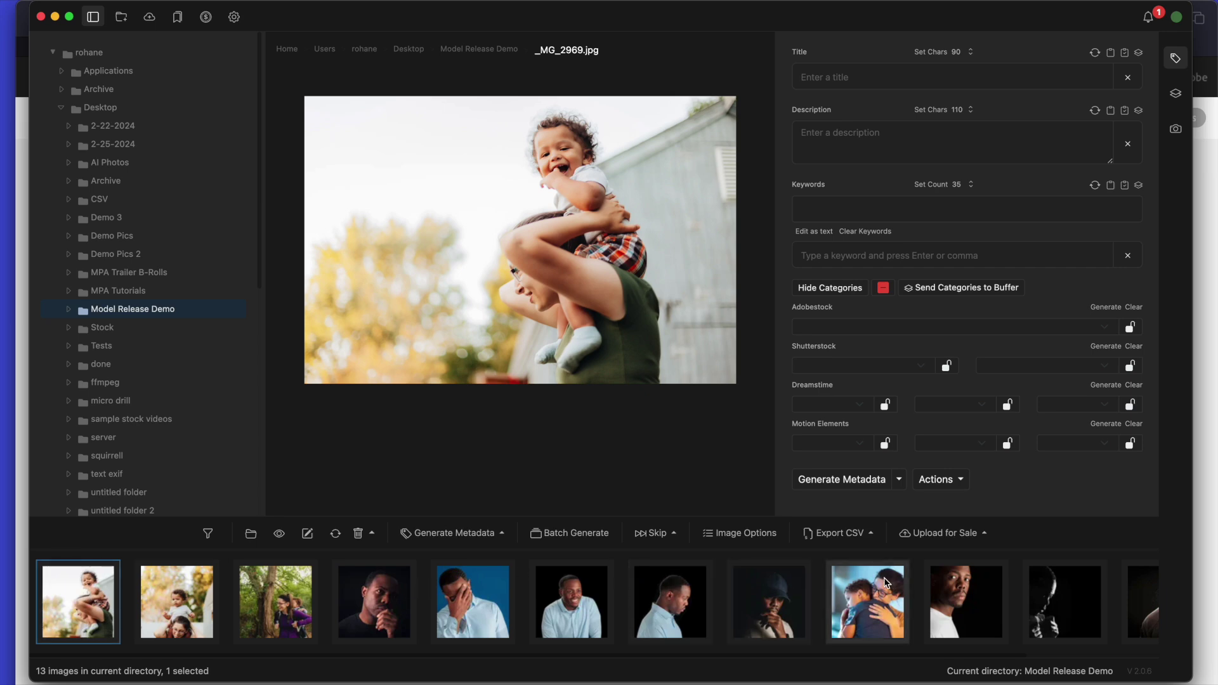
Batch-generate titles, descriptions and keywords for all 13 photos, then close the finished job report.
click(565, 535)
drag(1005, 384, 672, 371)
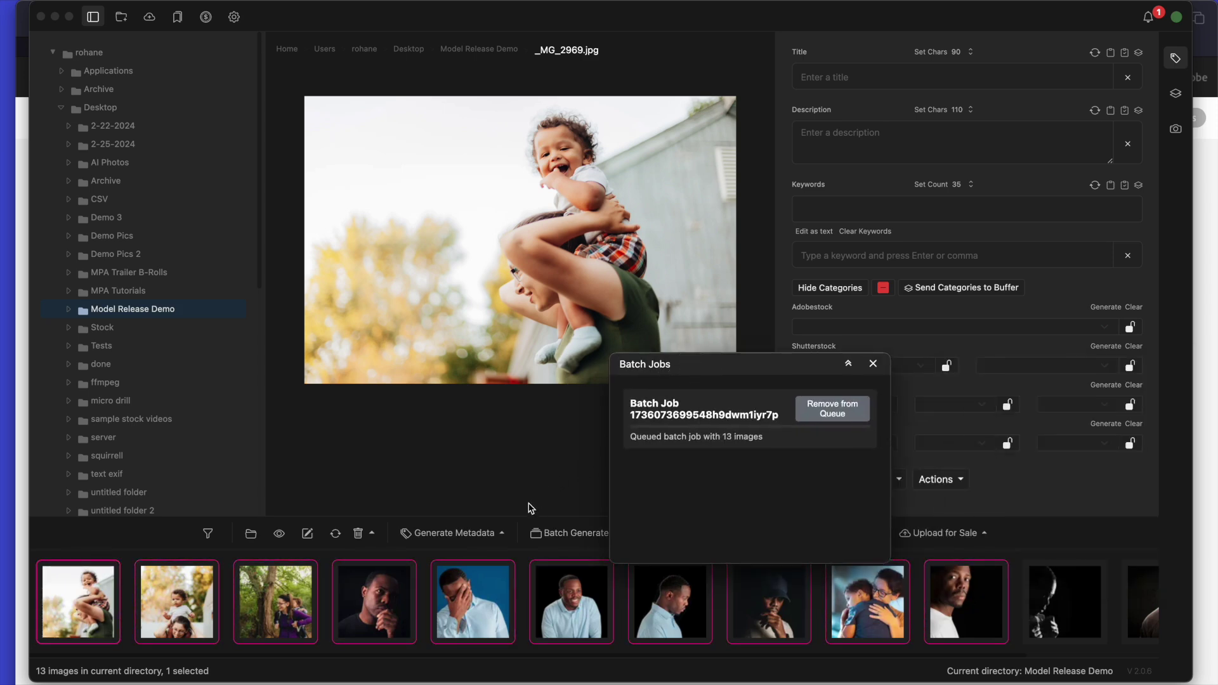
scroll(487, 623, right, 3)
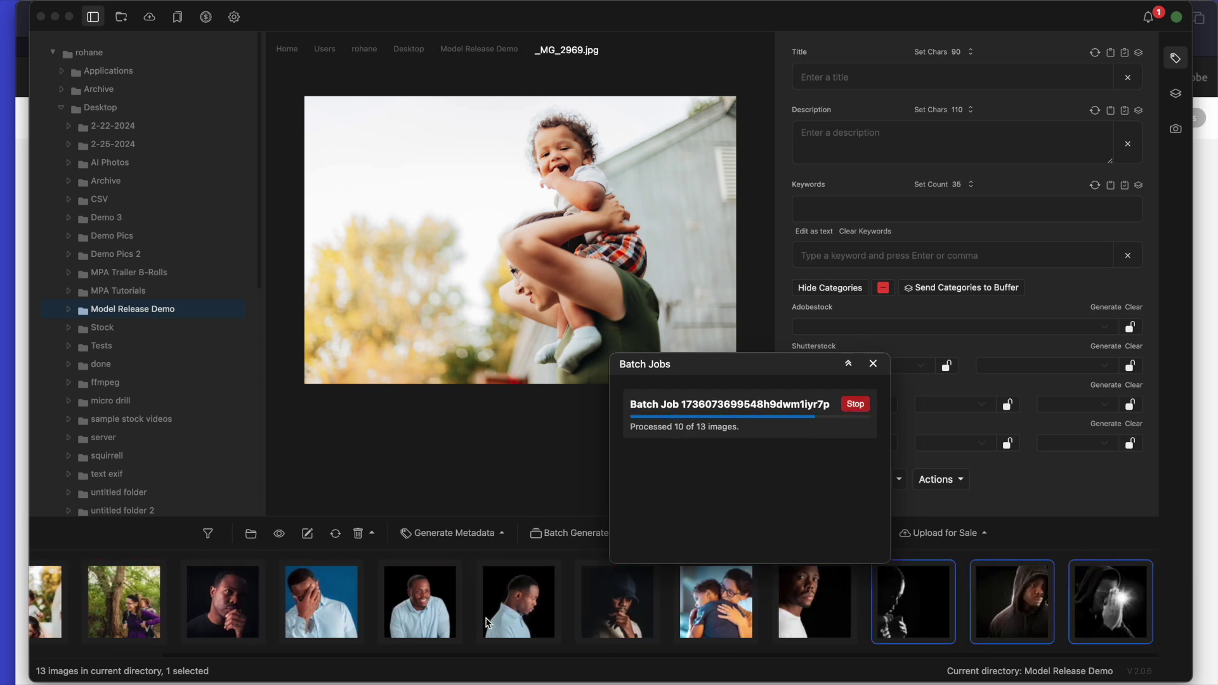
click(873, 364)
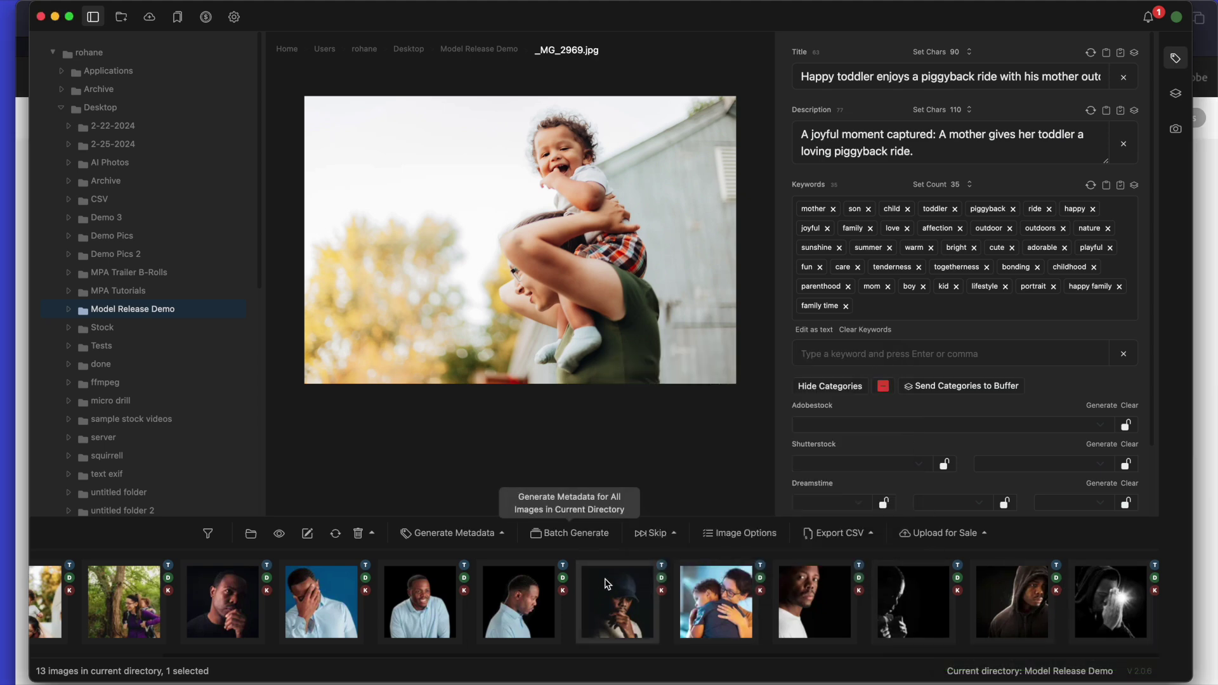
Select all 13 photos and generate their Adobe Stock categories.
click(533, 606)
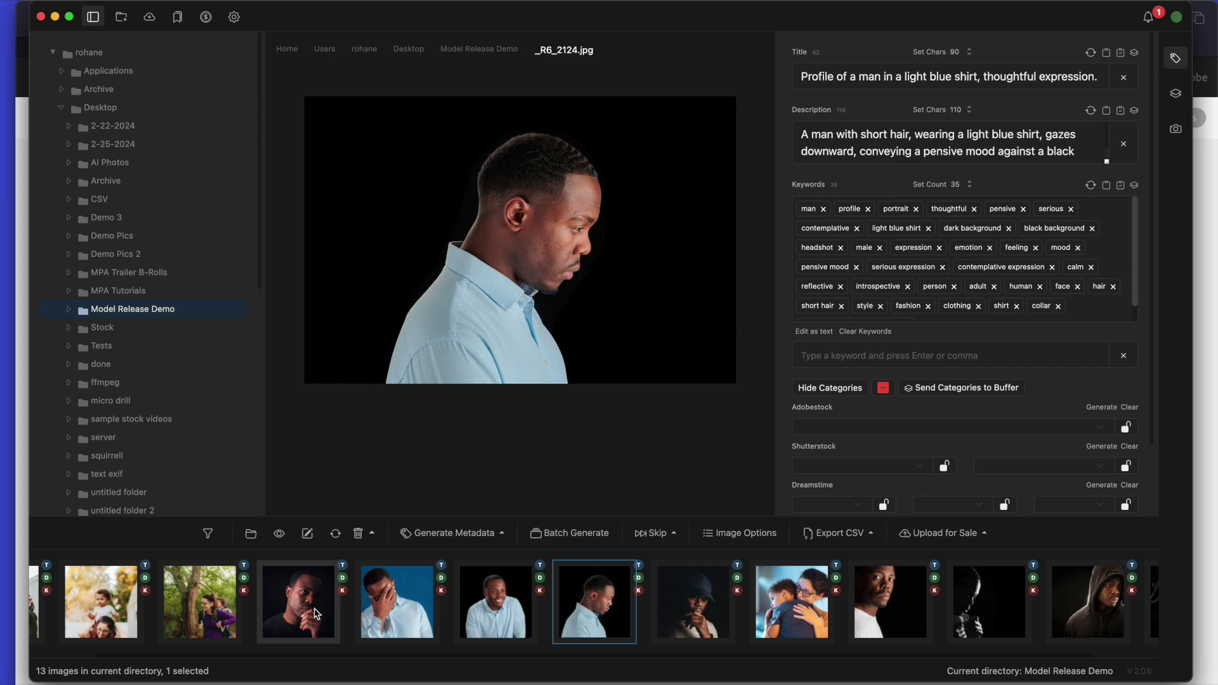
key(super+a)
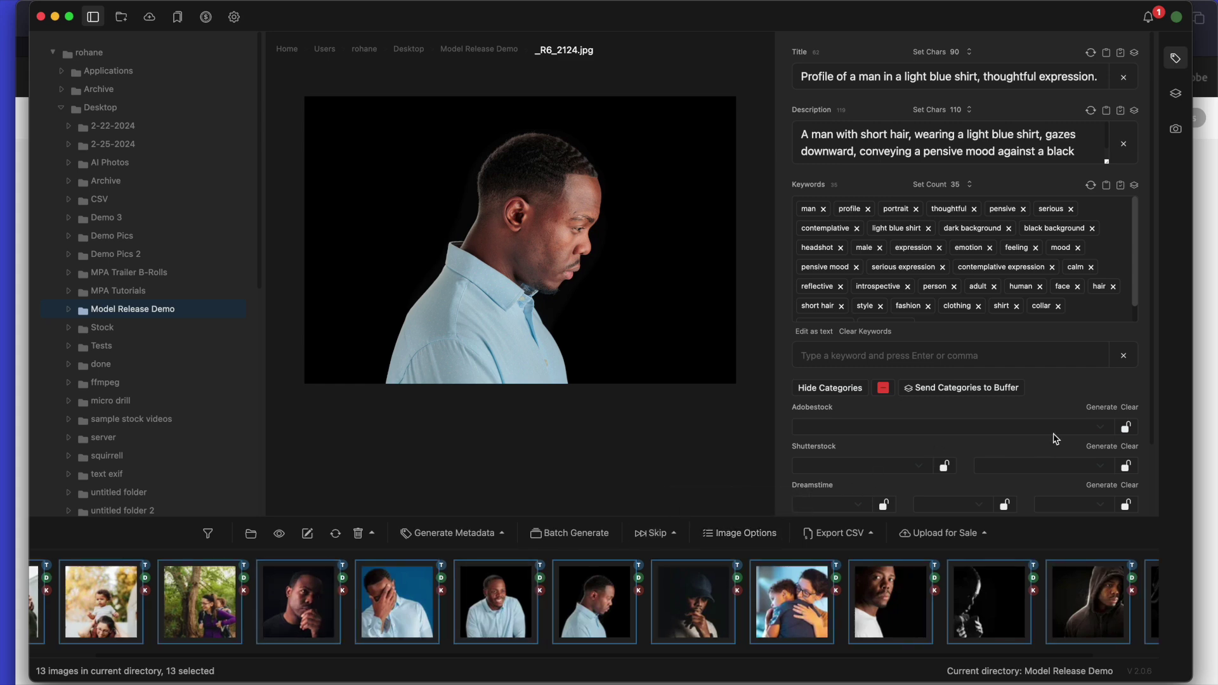
click(1109, 412)
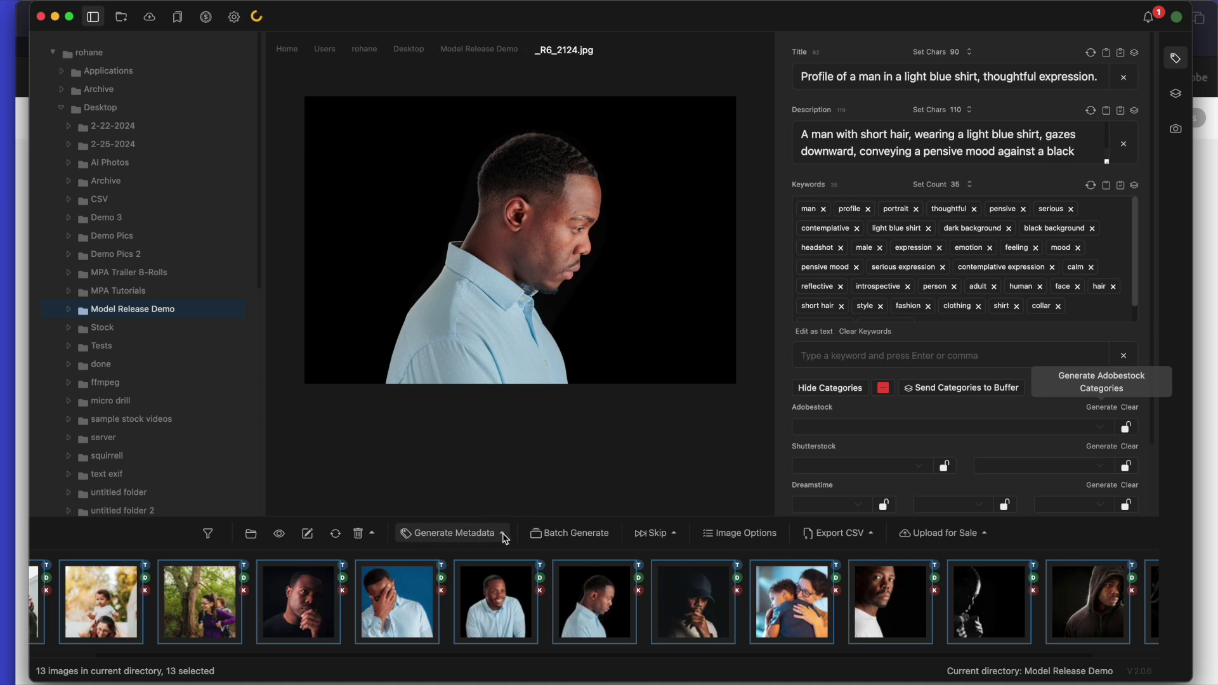
Check the assigned categories: Lifestyle on the baseball cap portrait, People on the profile shot.
scroll(450, 621, right, 2)
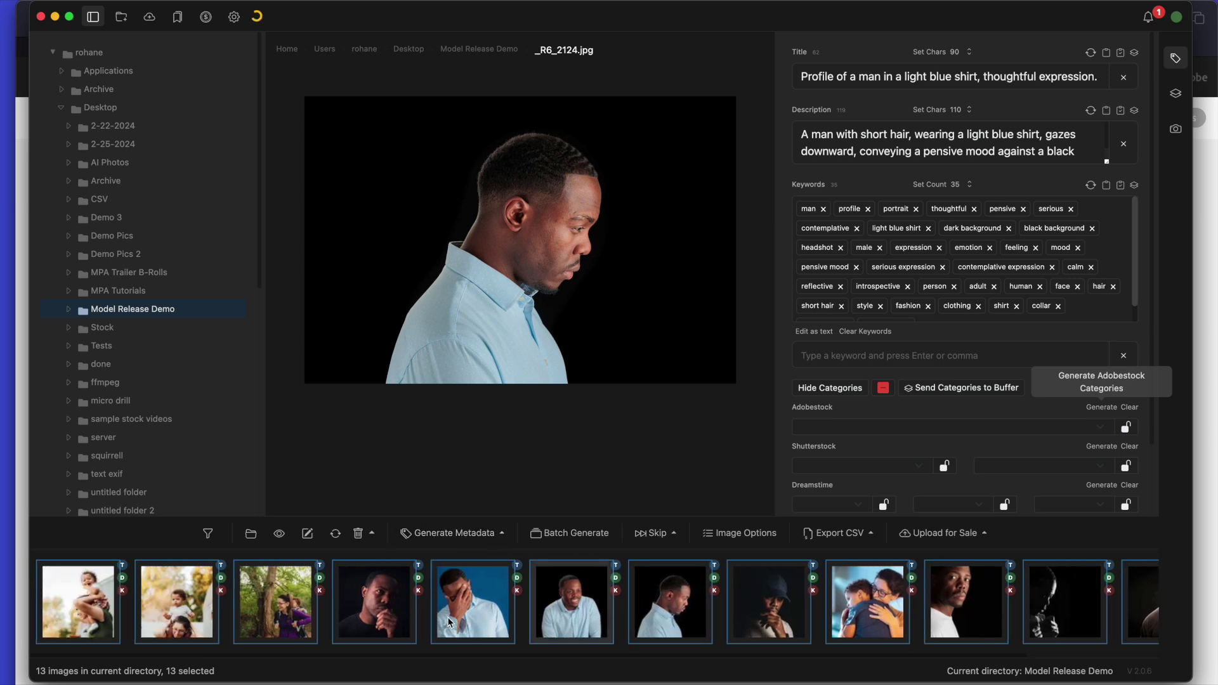
scroll(448, 622, right, 1)
scroll(448, 622, right, 1)
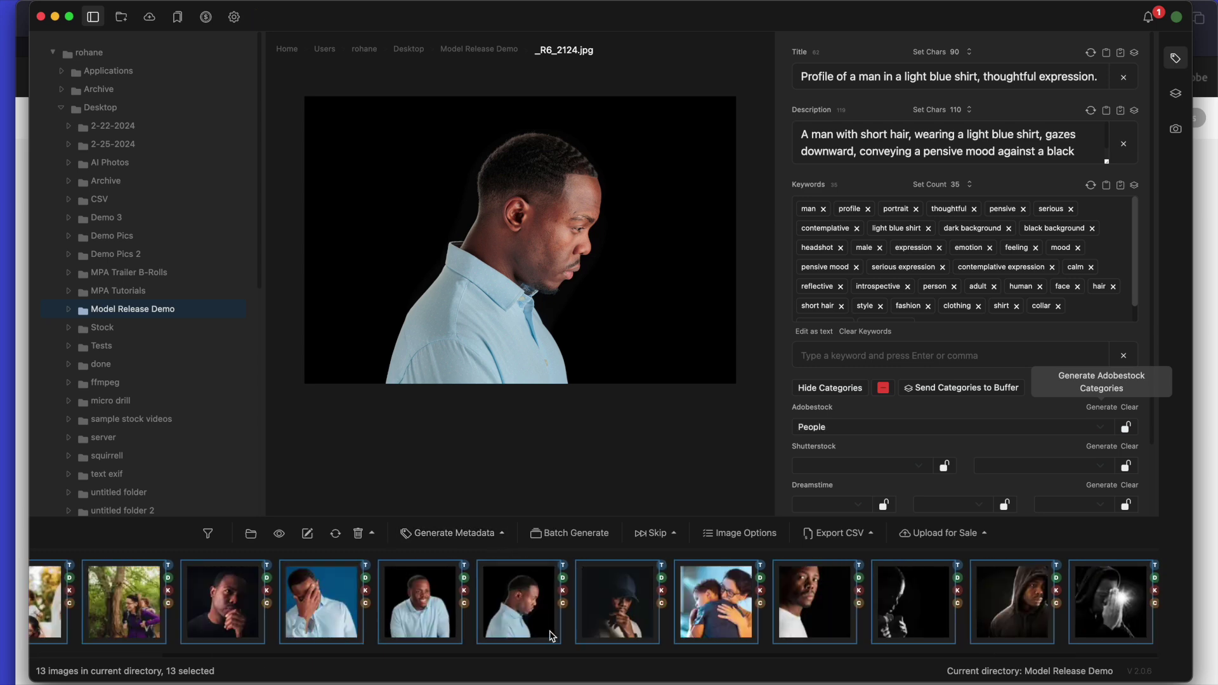
click(619, 619)
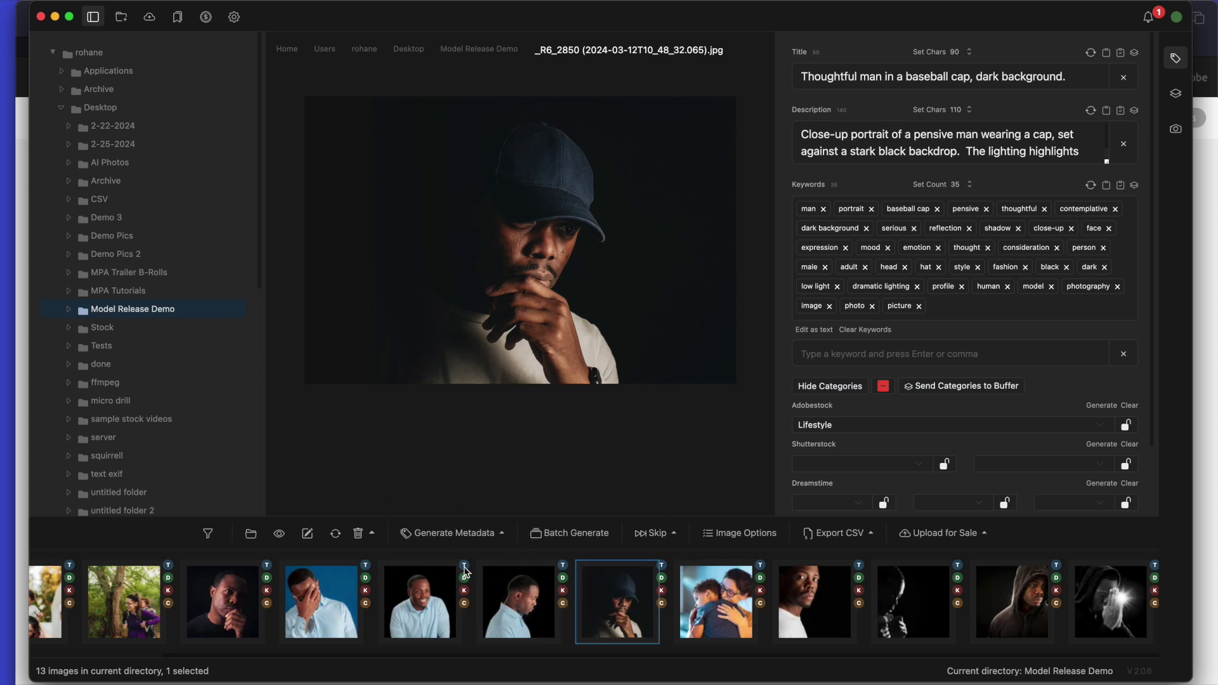
scroll(501, 606, left, 2)
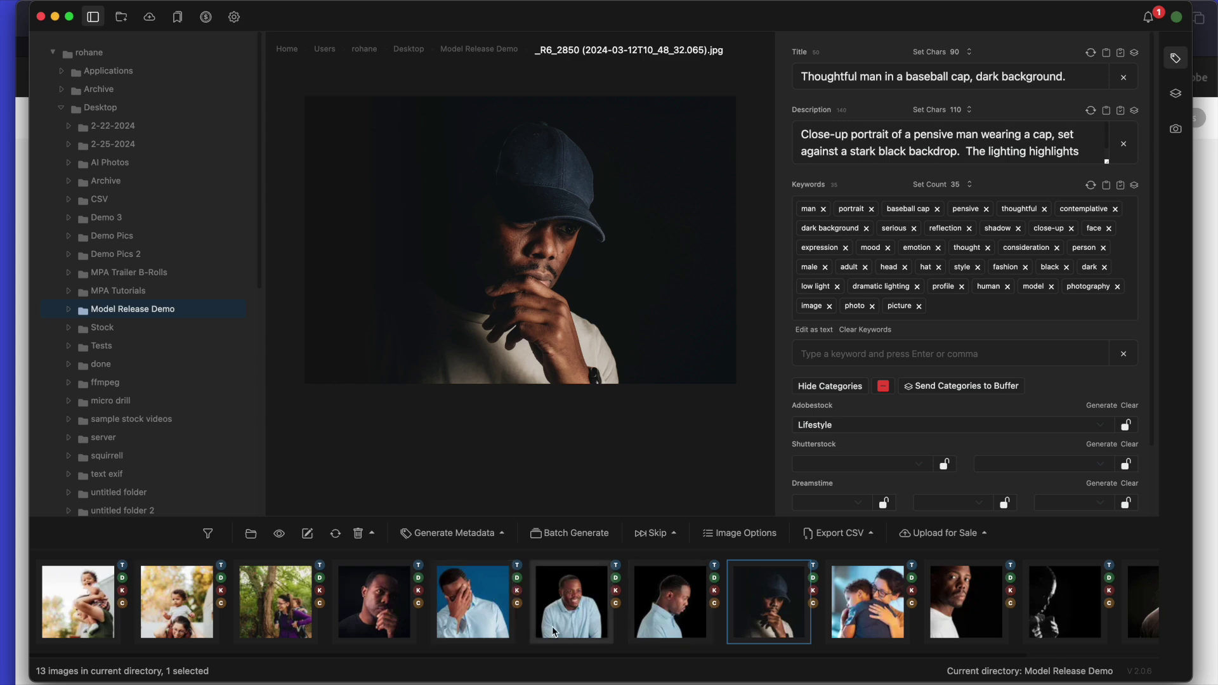
click(636, 590)
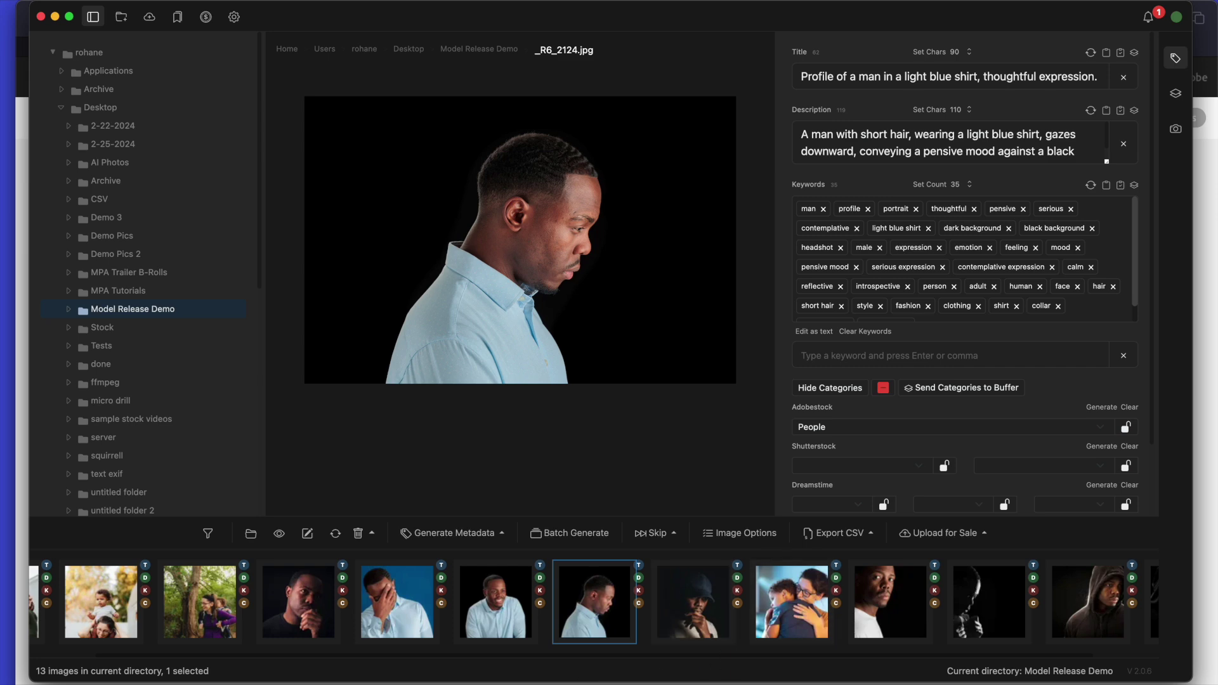
scroll(593, 603, right, 2)
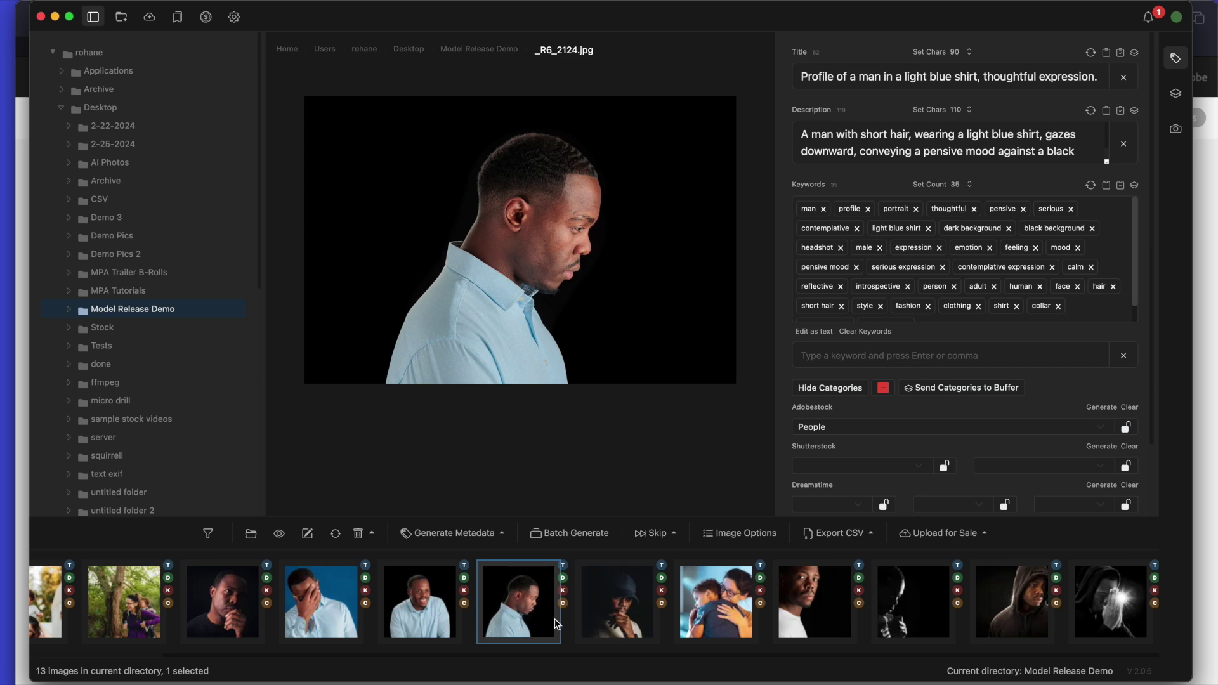
scroll(532, 616, left, 1)
scroll(532, 617, right, 1)
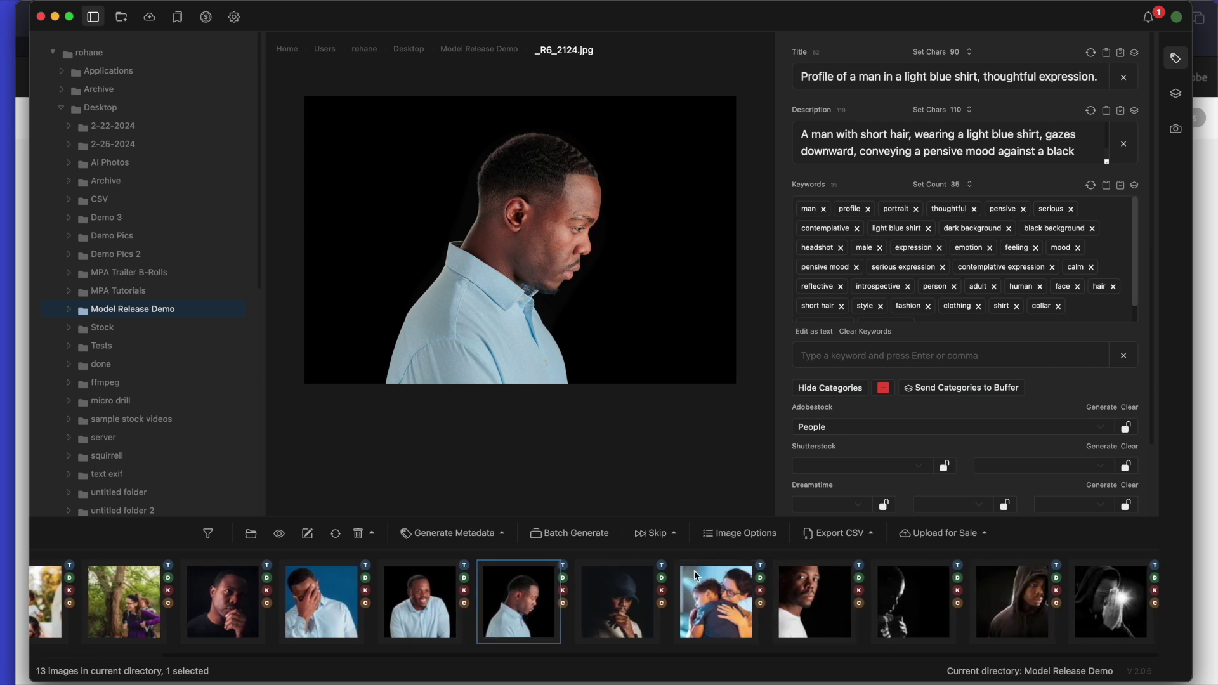
scroll(722, 595, left, 3)
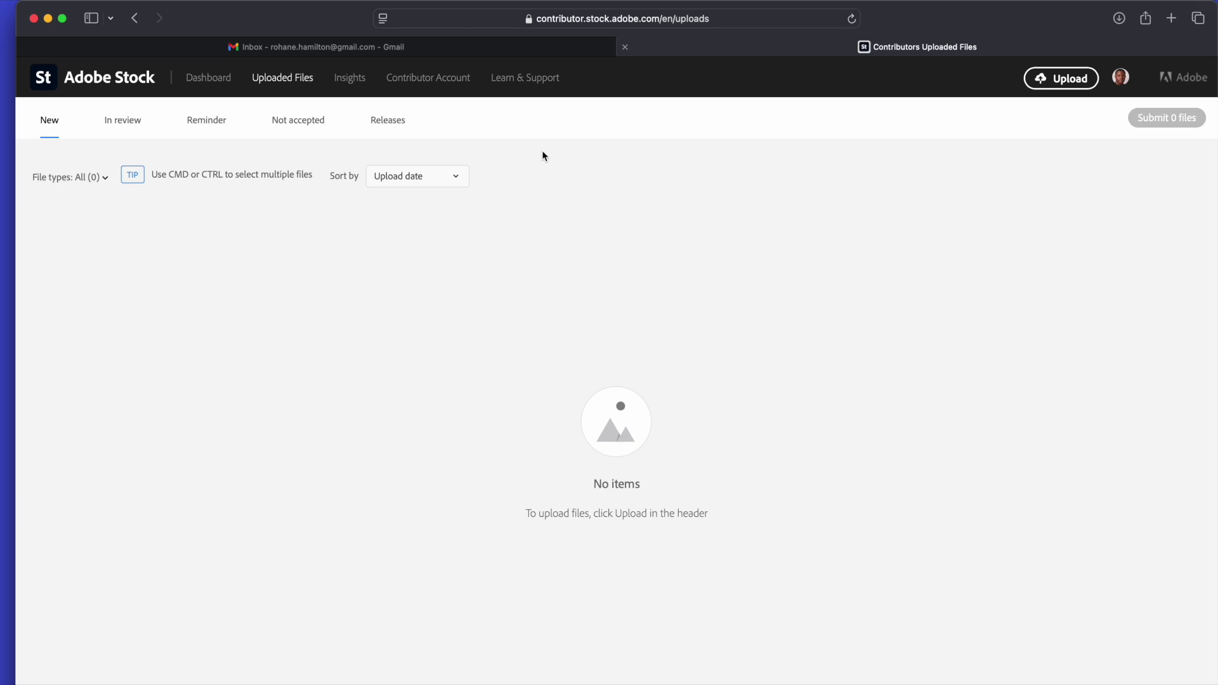
Create a new release from the Releases list using the Adobe Sign option.
click(398, 126)
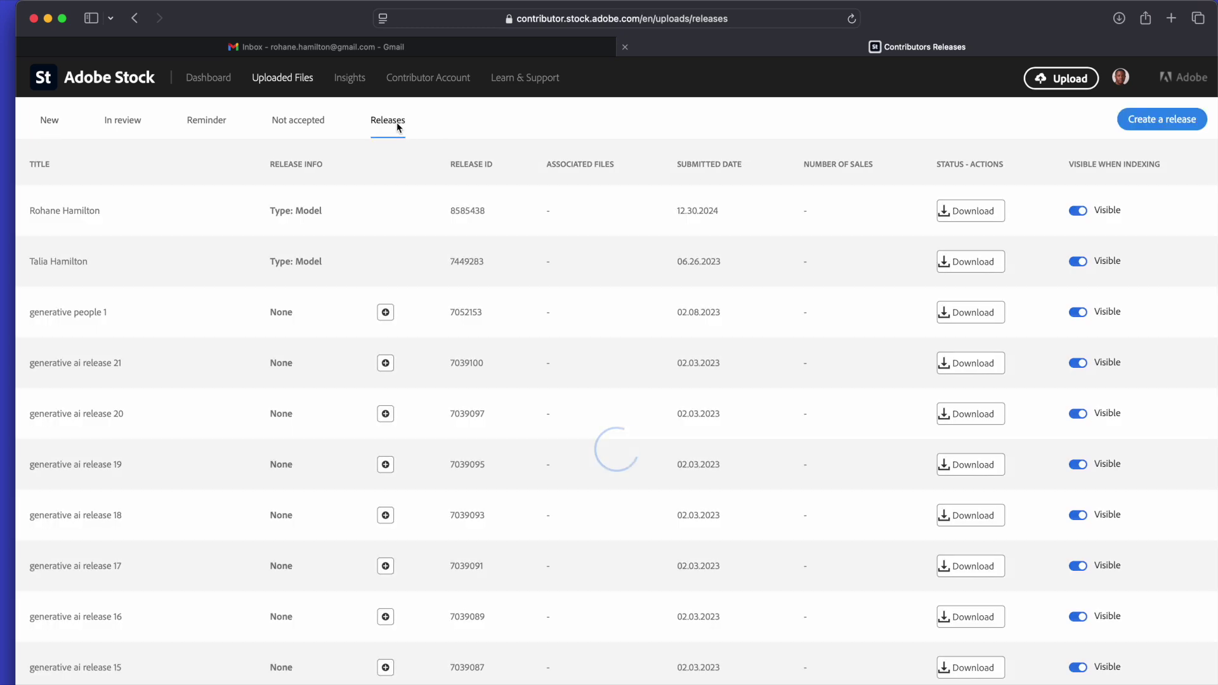
click(1168, 129)
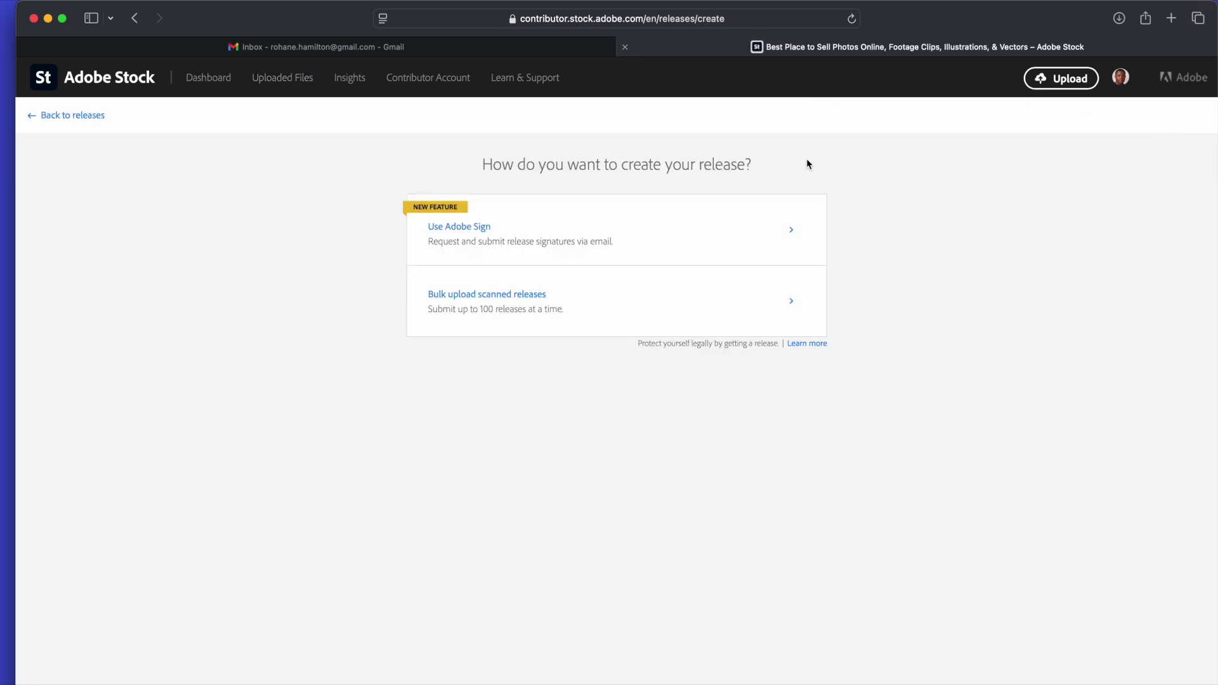
click(574, 249)
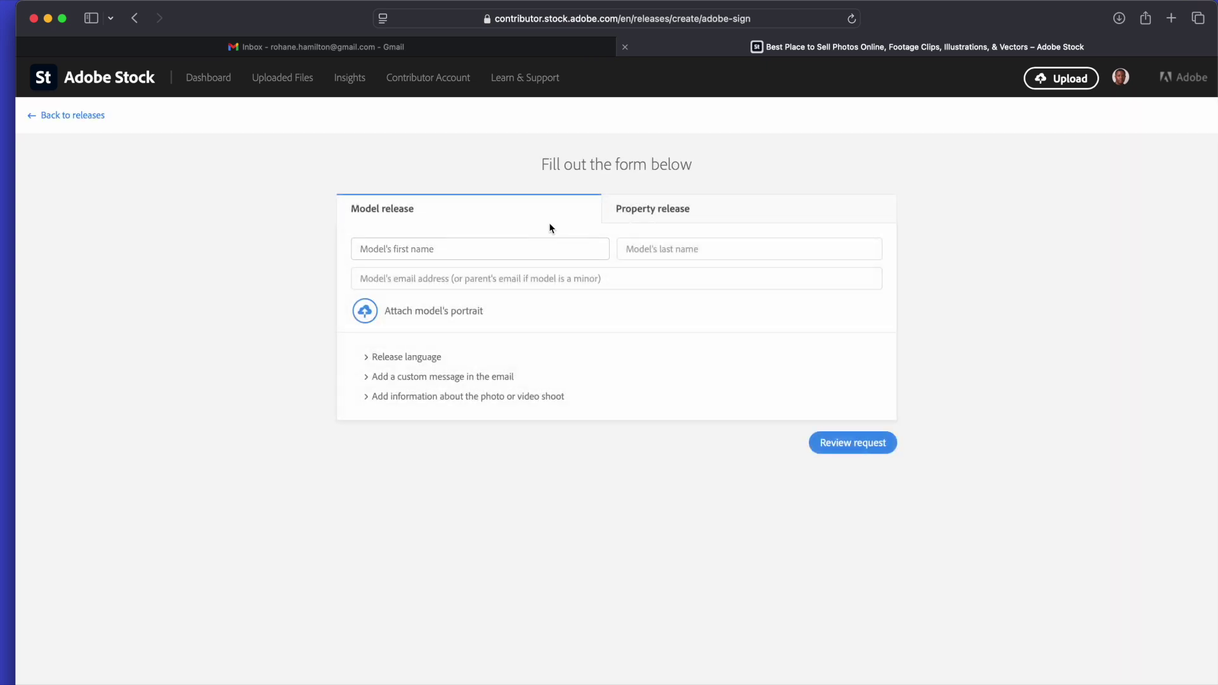
Enter the model's first name and autofill the last name and e-mail.
click(538, 250)
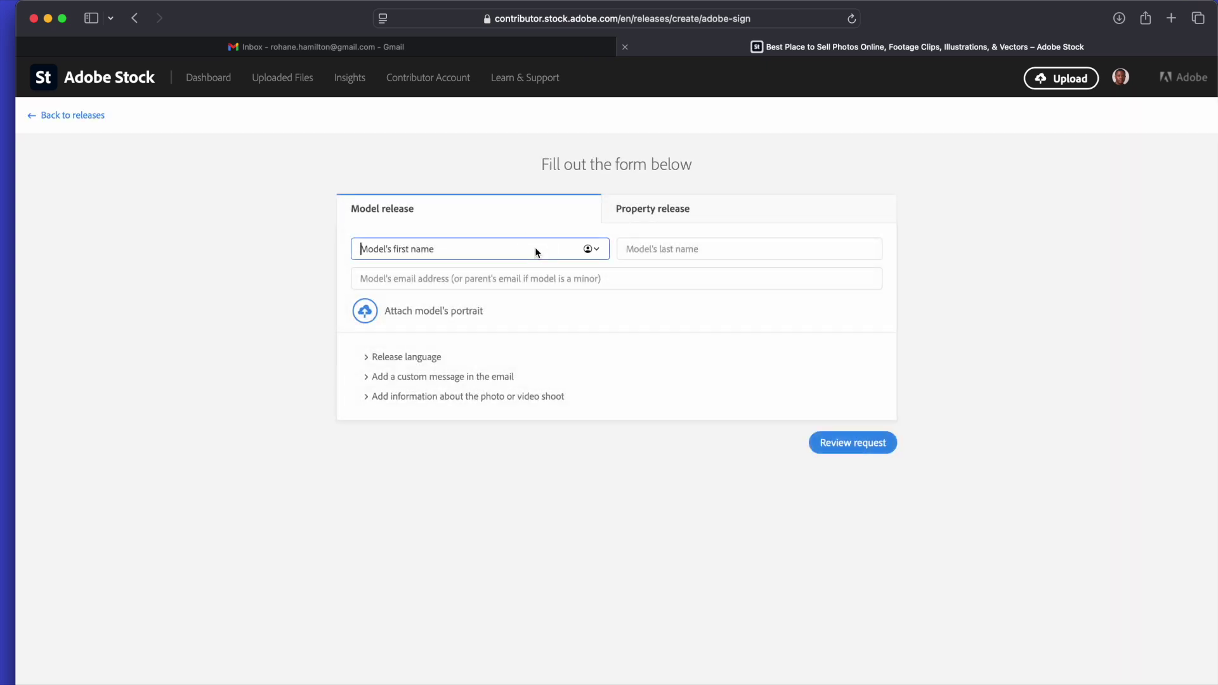
text(Rohane)
key(Return)
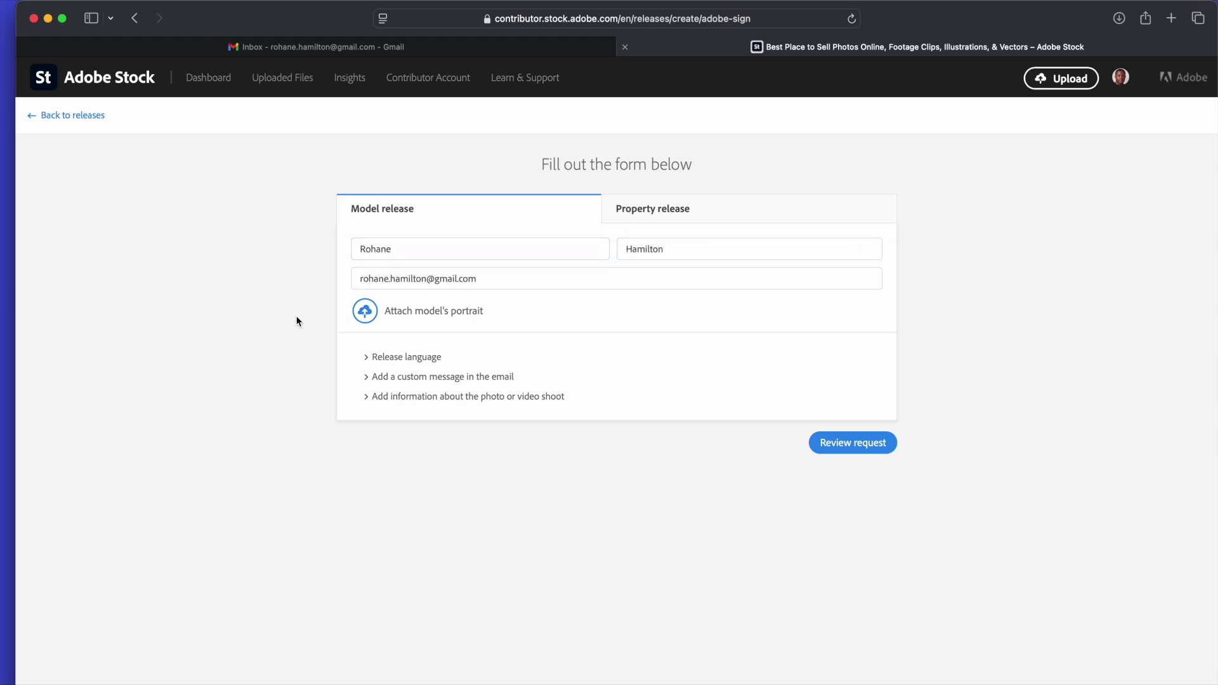
Attach me portrait.jpg from the Desktop to the release.
click(401, 314)
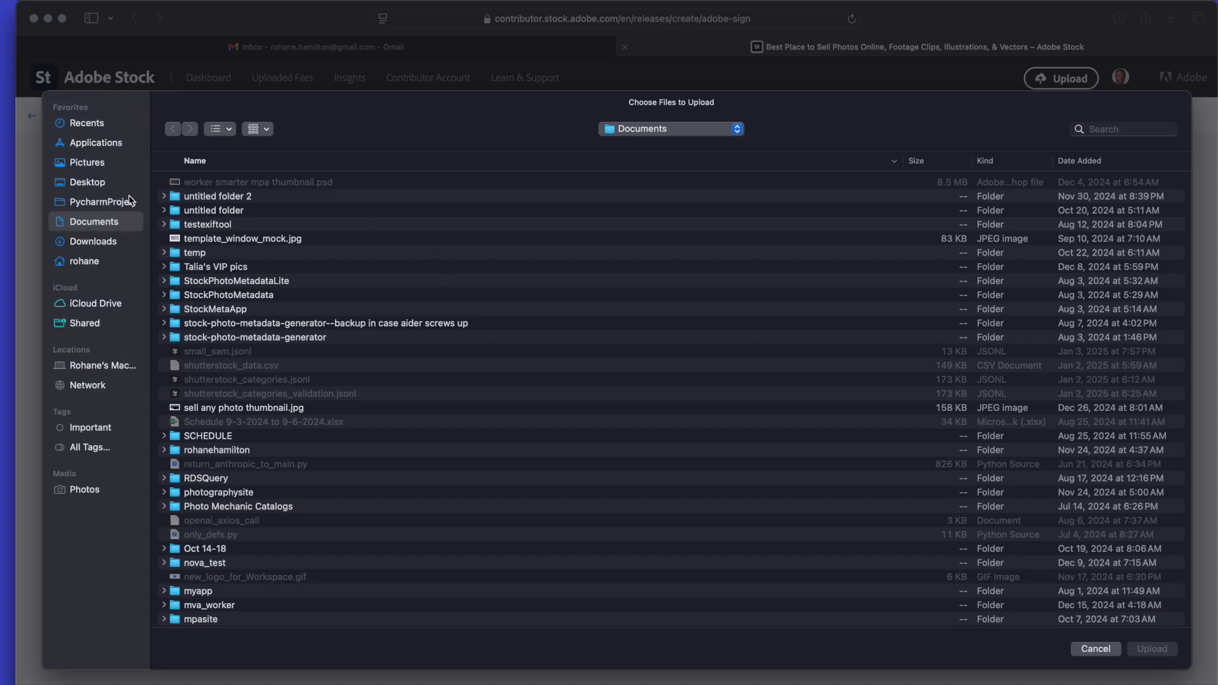
click(92, 182)
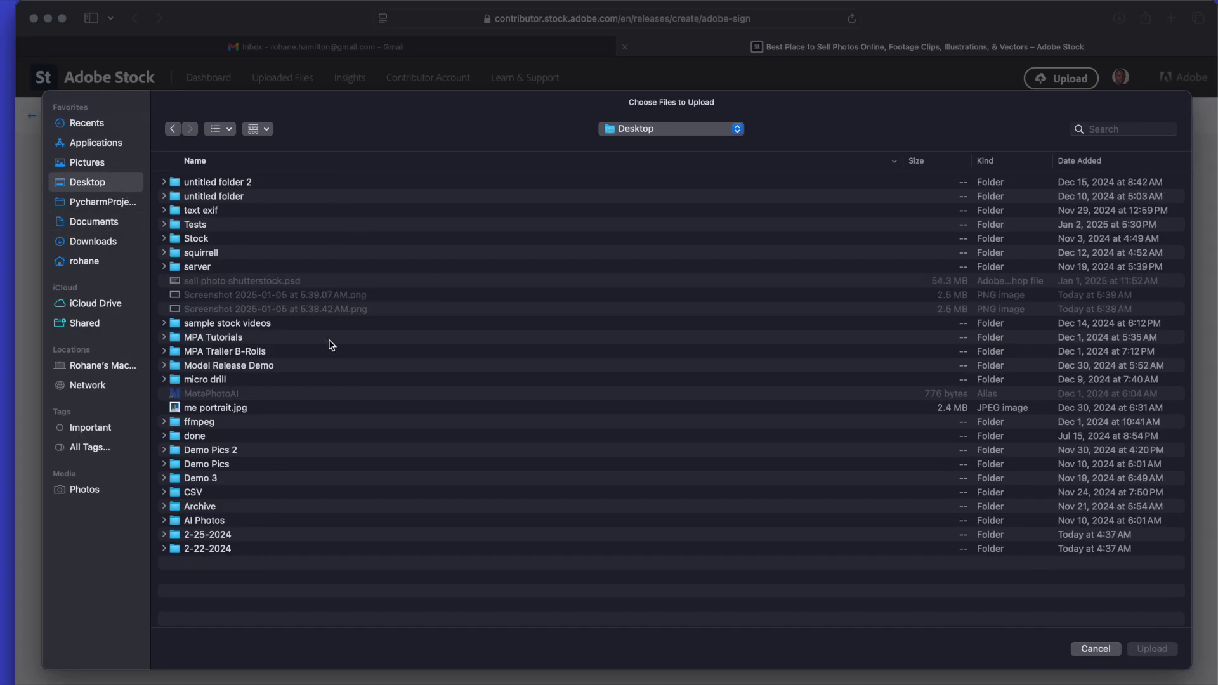
click(230, 408)
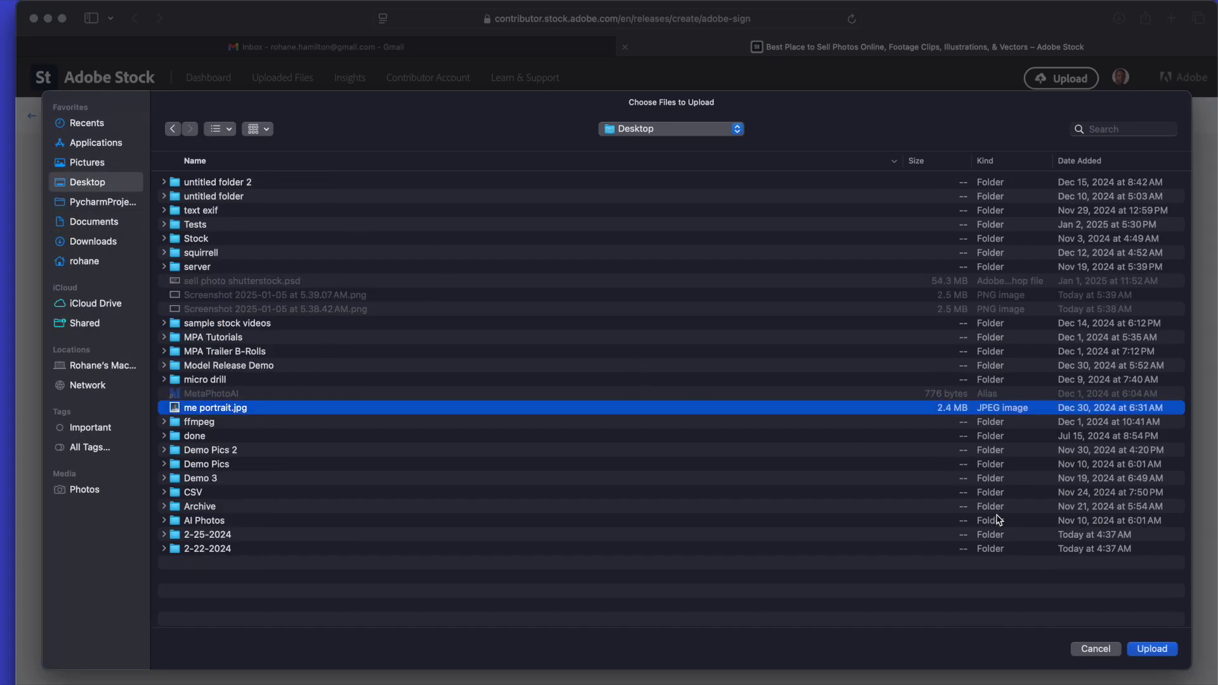
click(1150, 649)
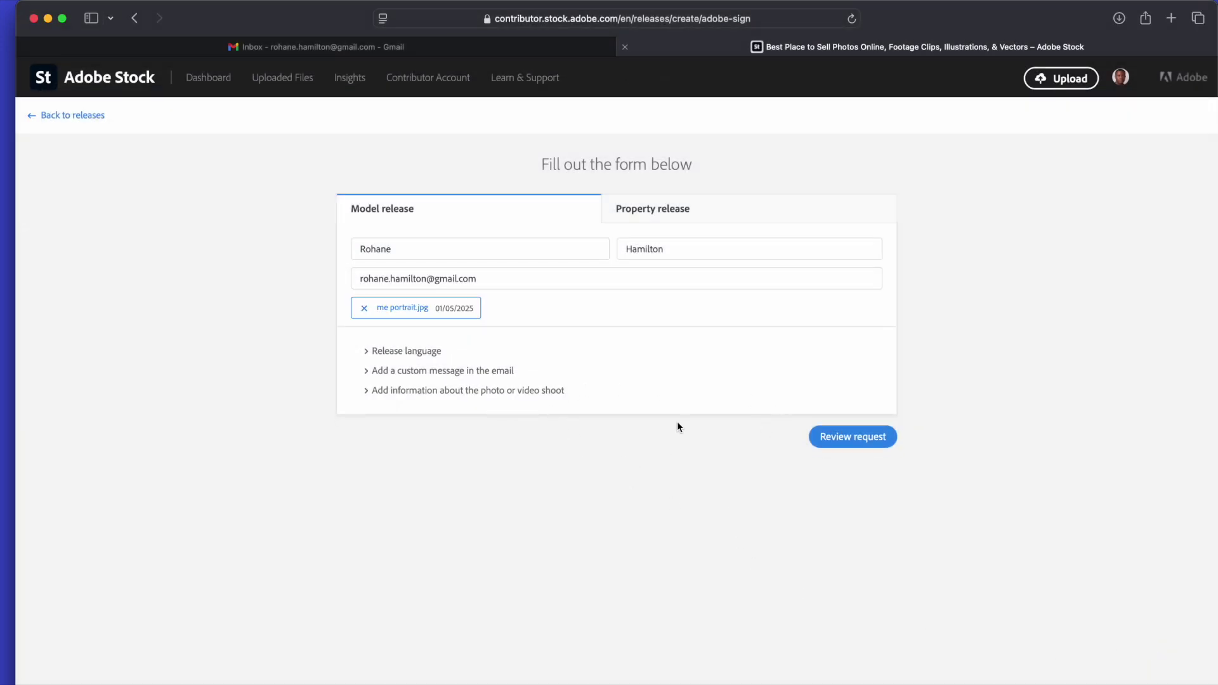
Review the model release request and send it to the model.
click(851, 436)
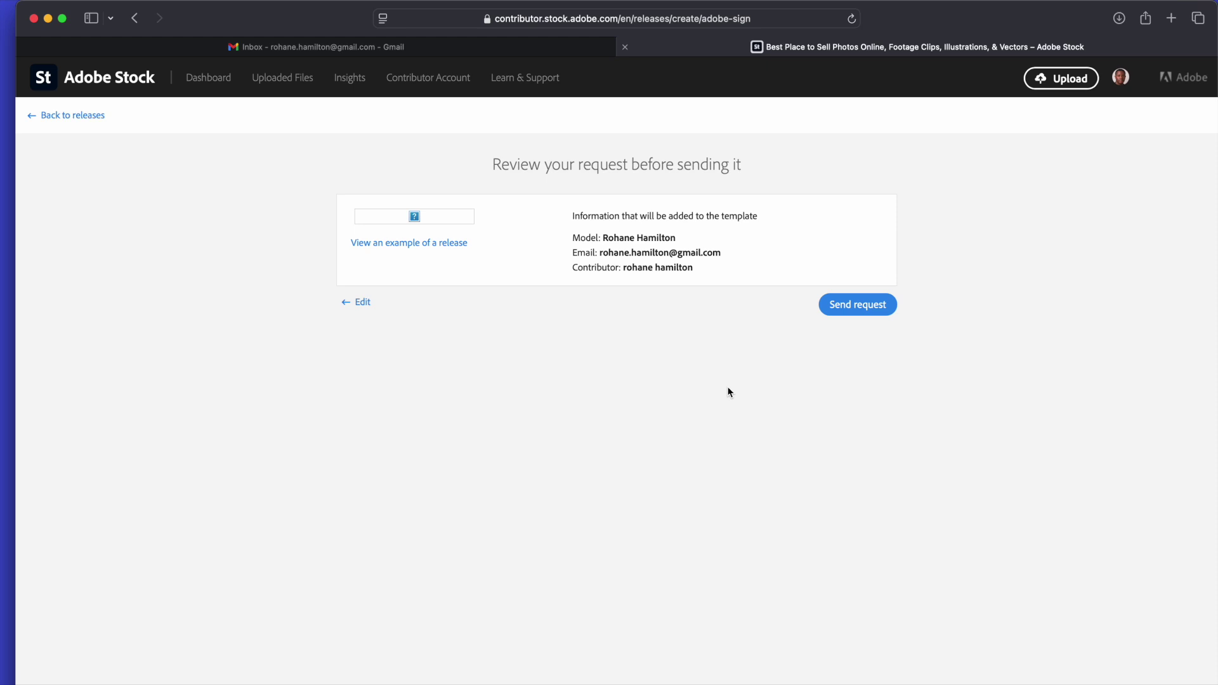
click(849, 312)
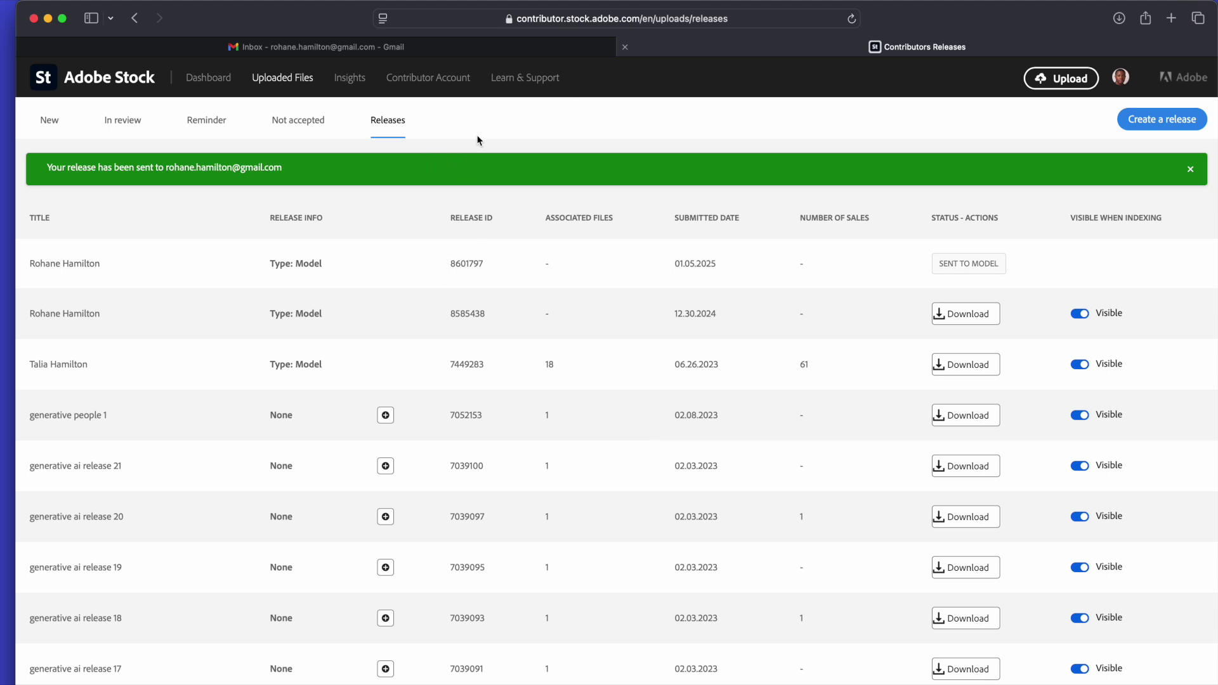
click(373, 51)
Open the Adobe Stock 'Signature requested on Model Release' email and start Review and sign.
click(289, 415)
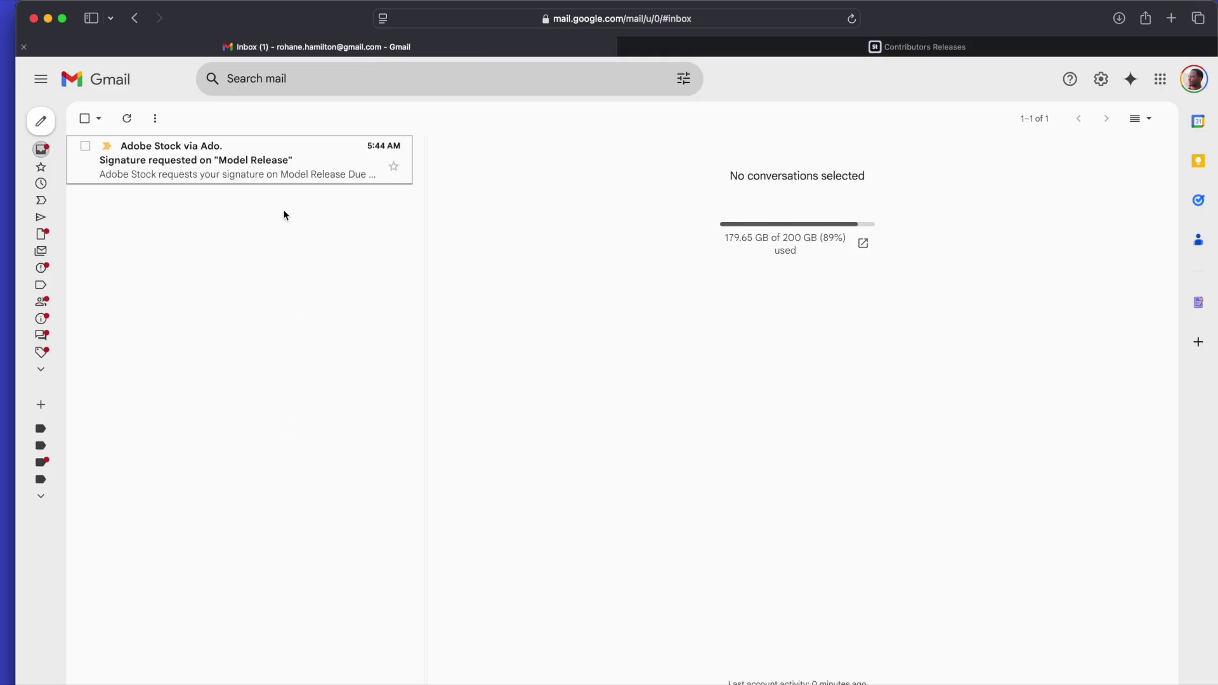
click(225, 162)
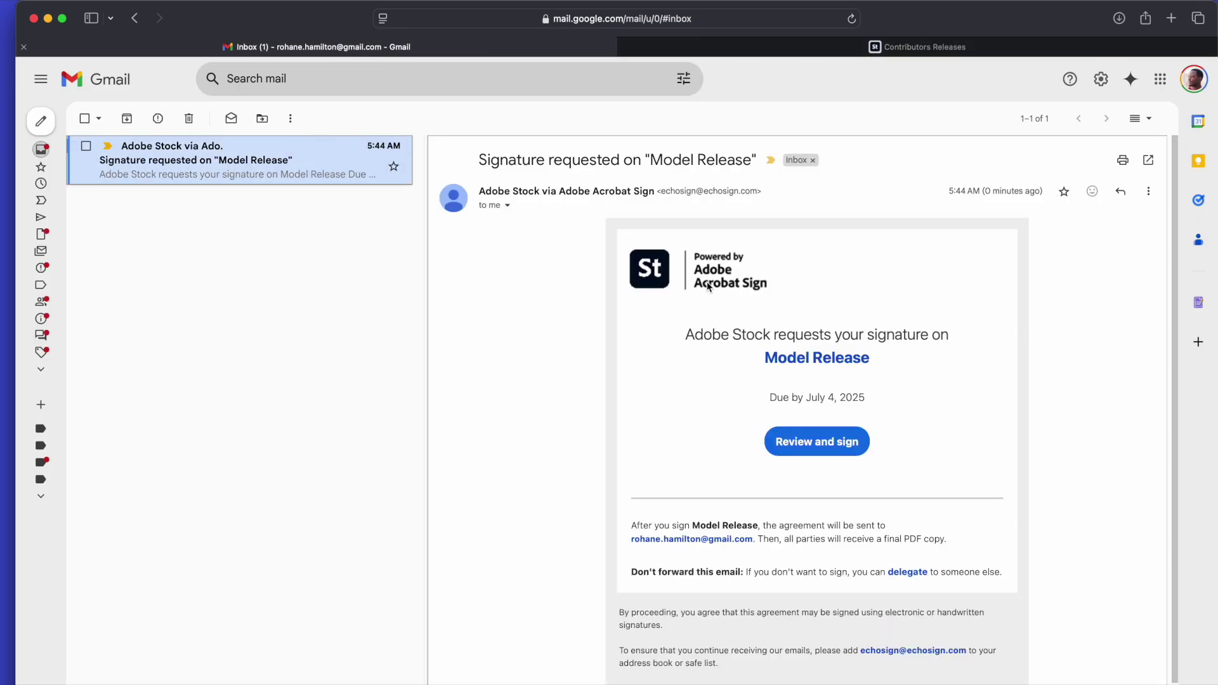
scroll(840, 412, down, 2)
scroll(840, 411, up, 2)
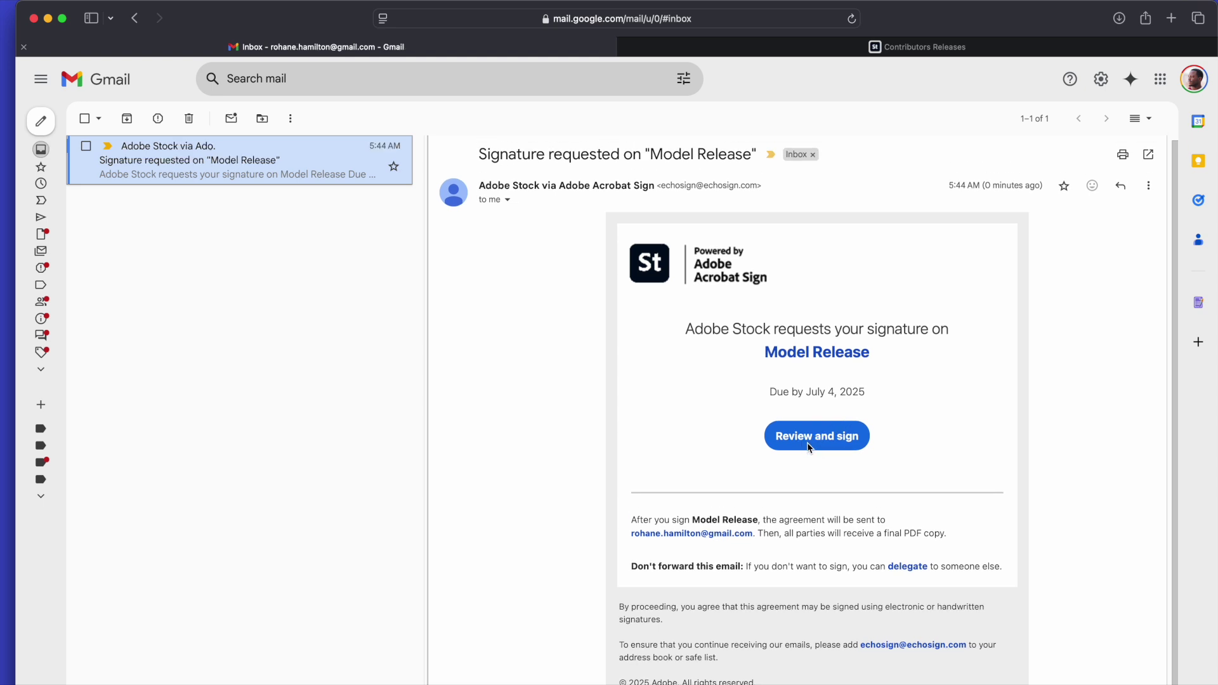
scroll(824, 451, down, 1)
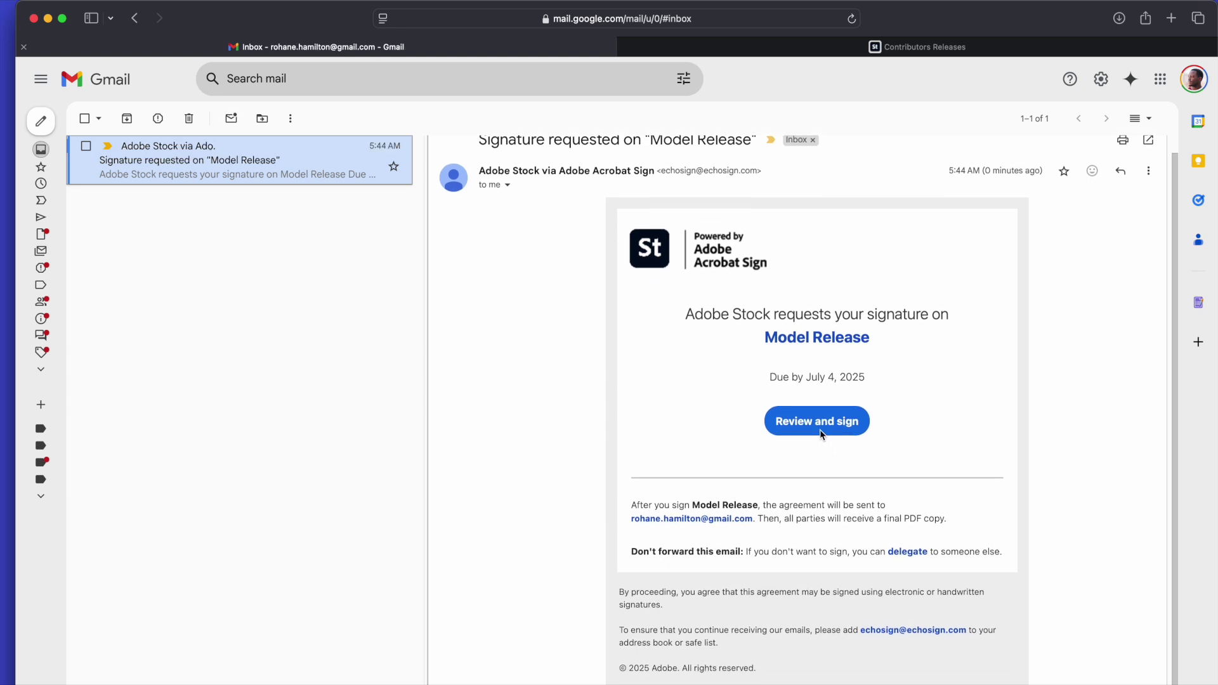
click(819, 421)
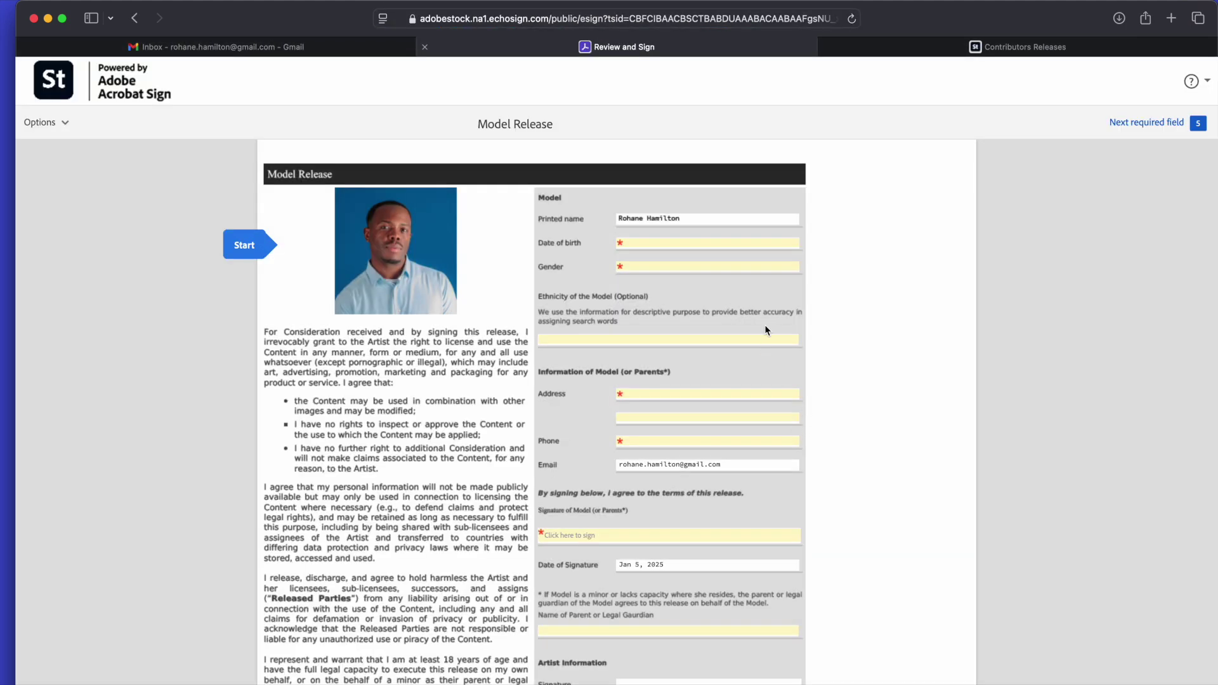
Read through the Model Release and add the model's signature in the signature field.
scroll(767, 229, down, 1)
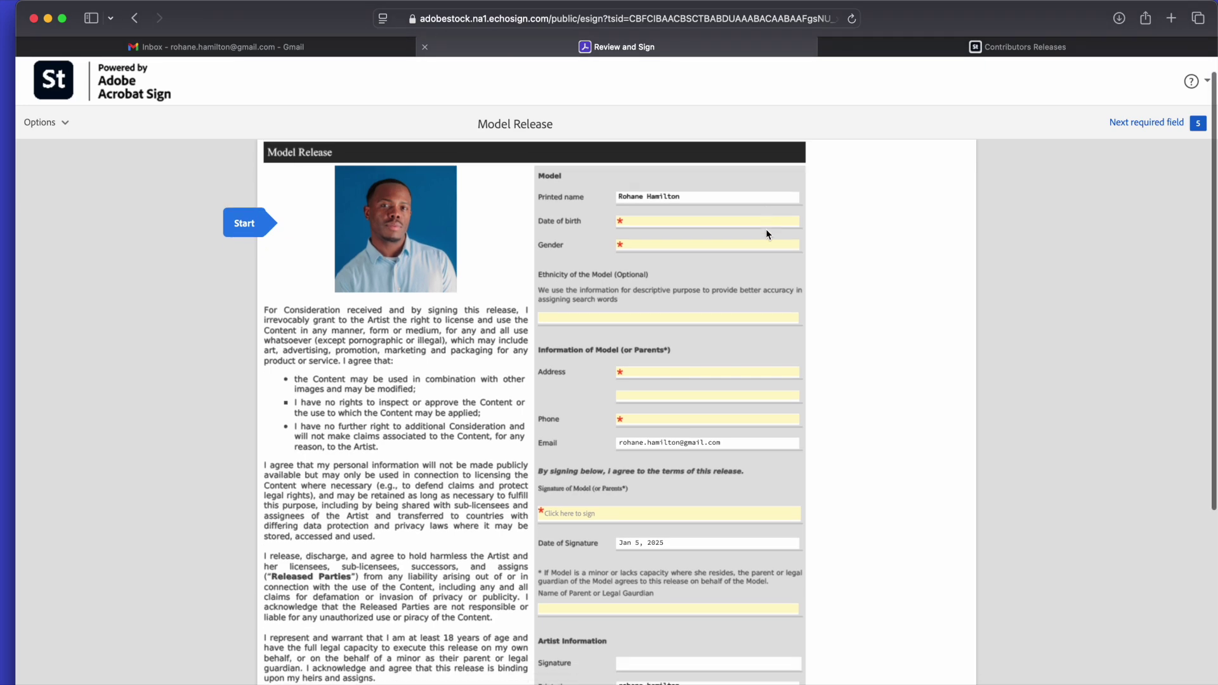
scroll(766, 229, down, 4)
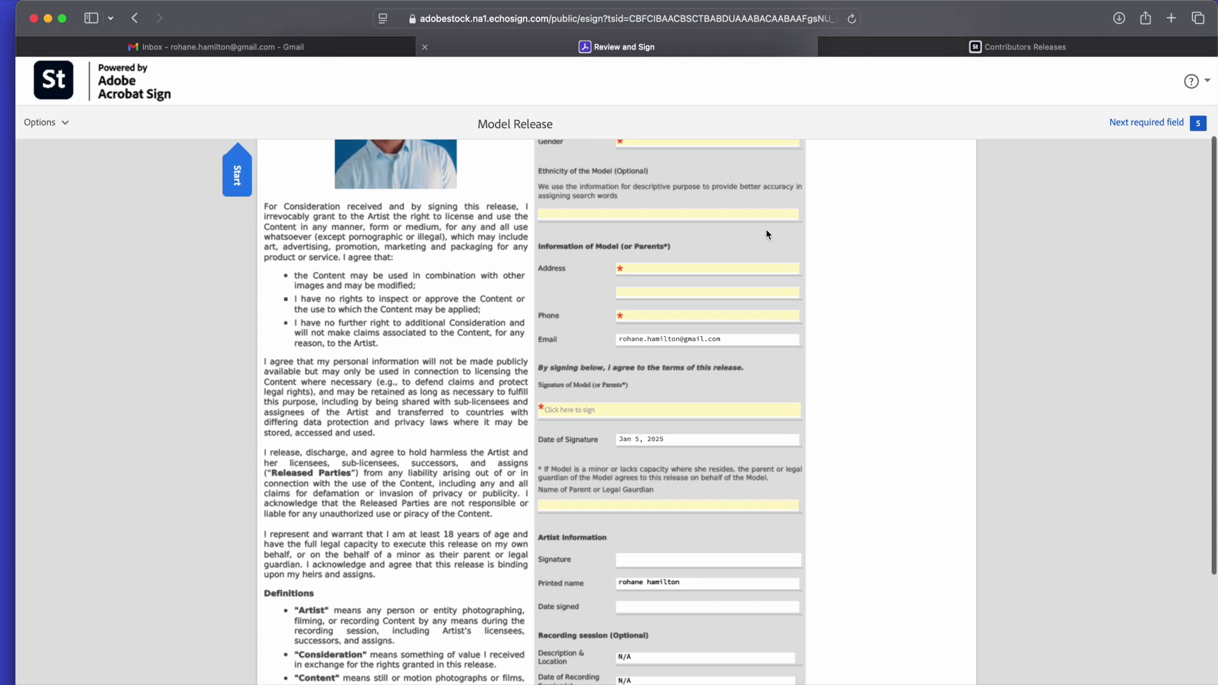
scroll(766, 230, up, 5)
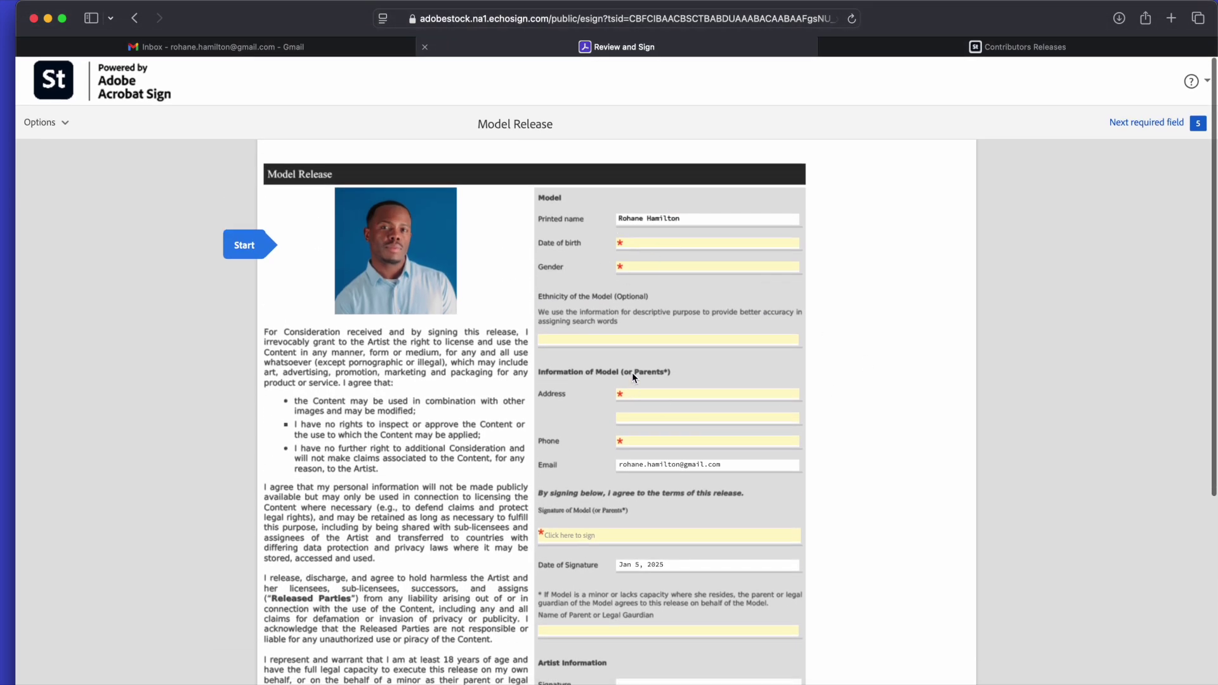
scroll(637, 363, down, 3)
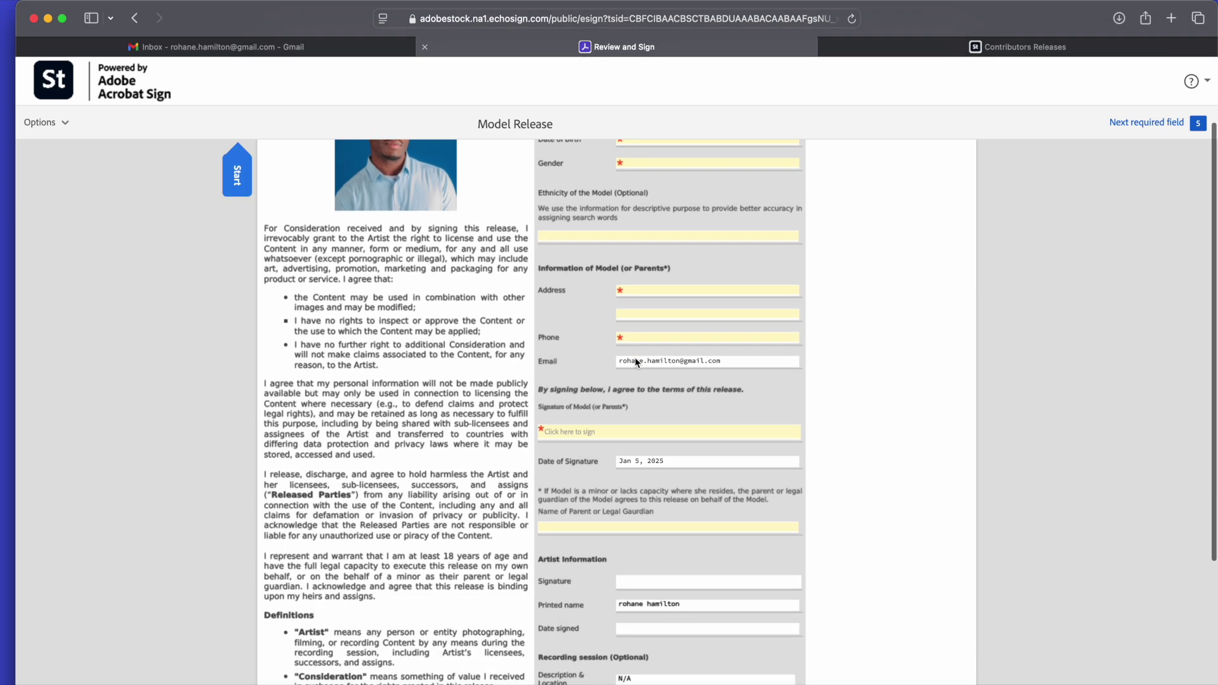
scroll(611, 420, up, 2)
scroll(675, 354, down, 3)
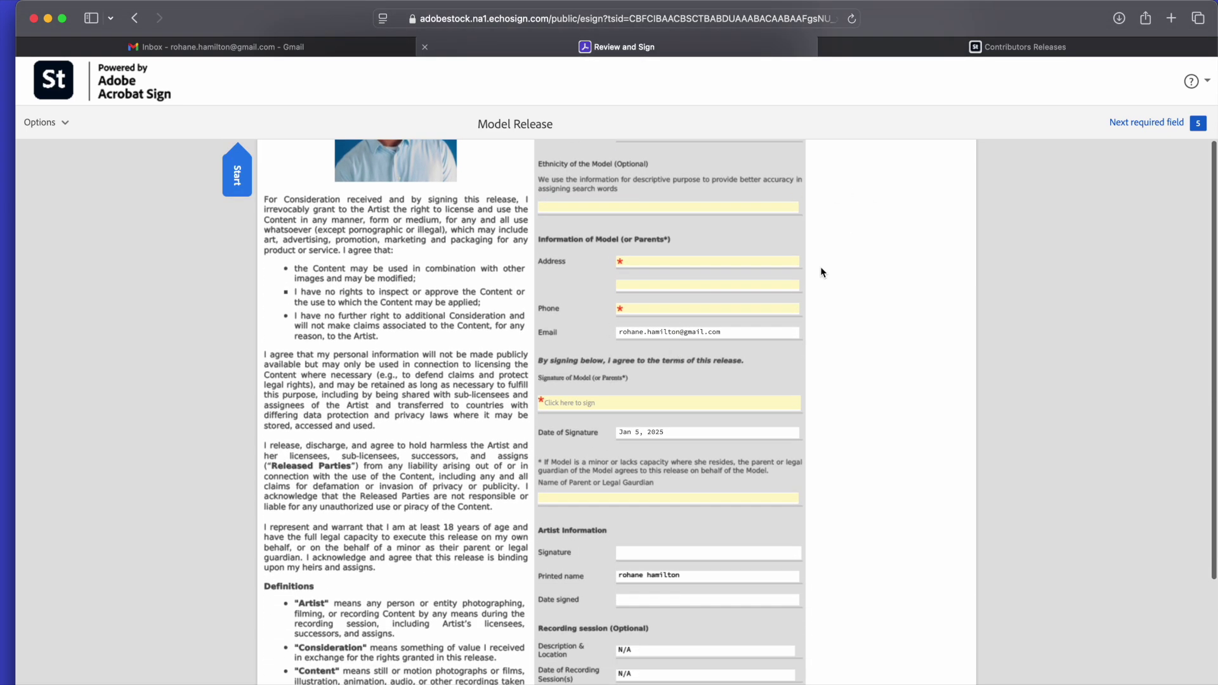
scroll(756, 315, down, 2)
scroll(756, 316, up, 1)
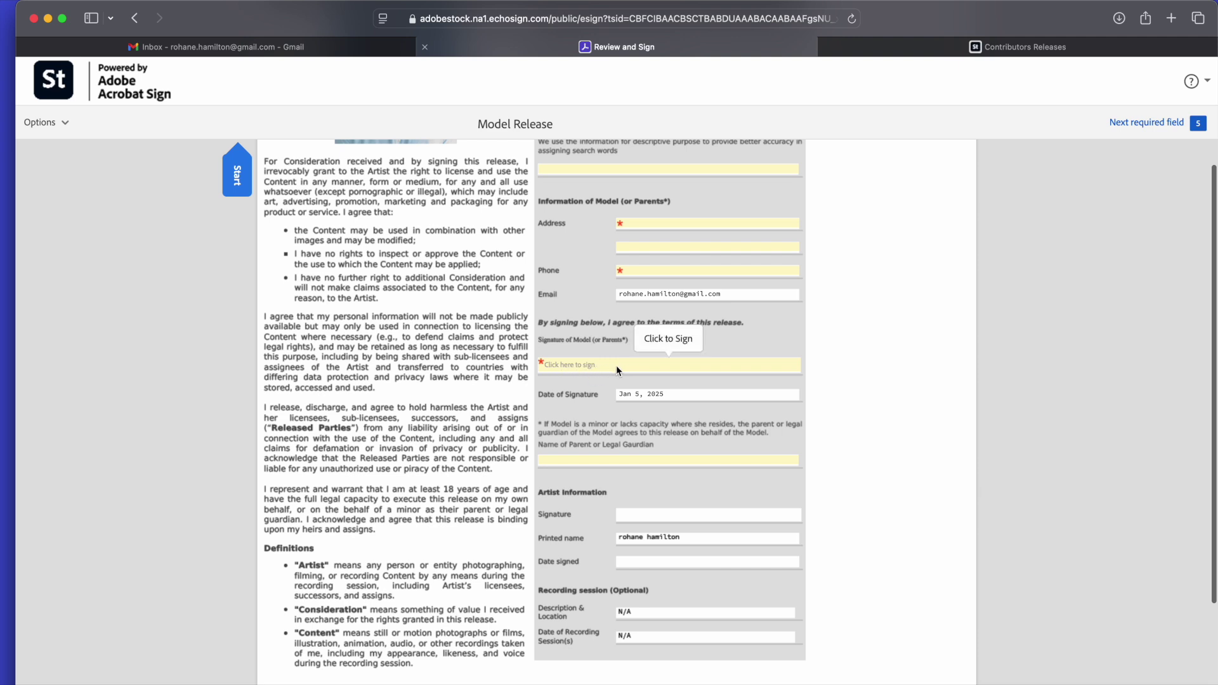
click(586, 368)
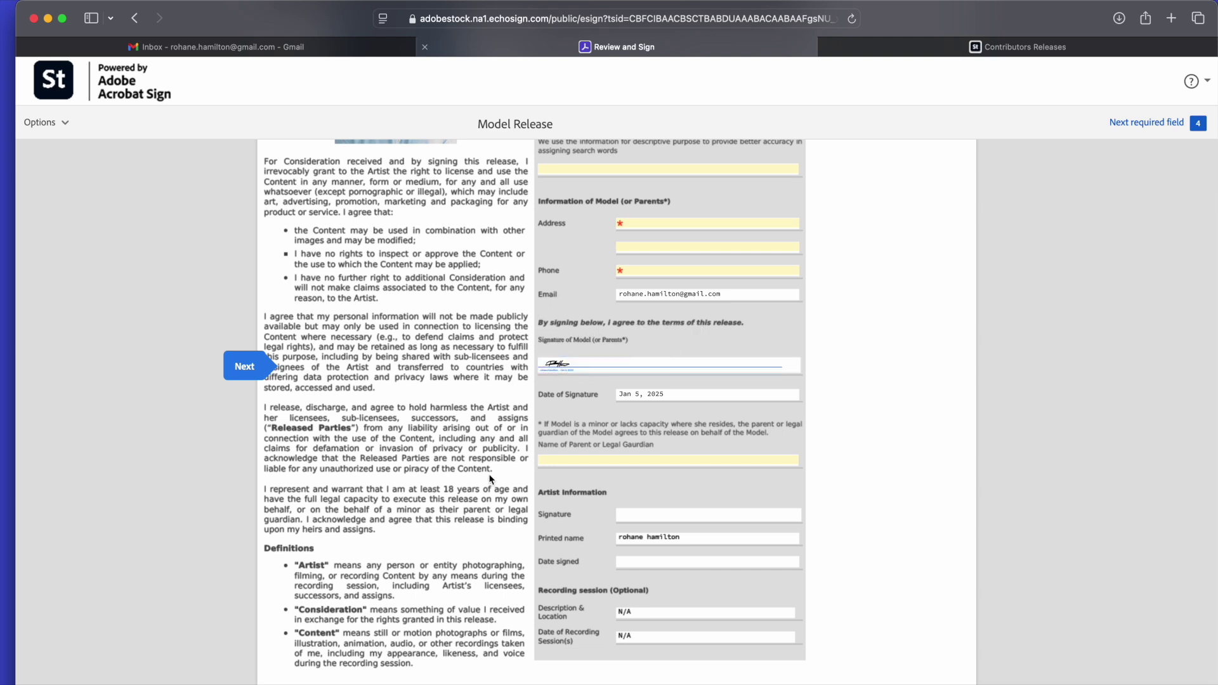
Scroll to the bottom and complete signing with Click to Sign.
scroll(627, 452, up, 2)
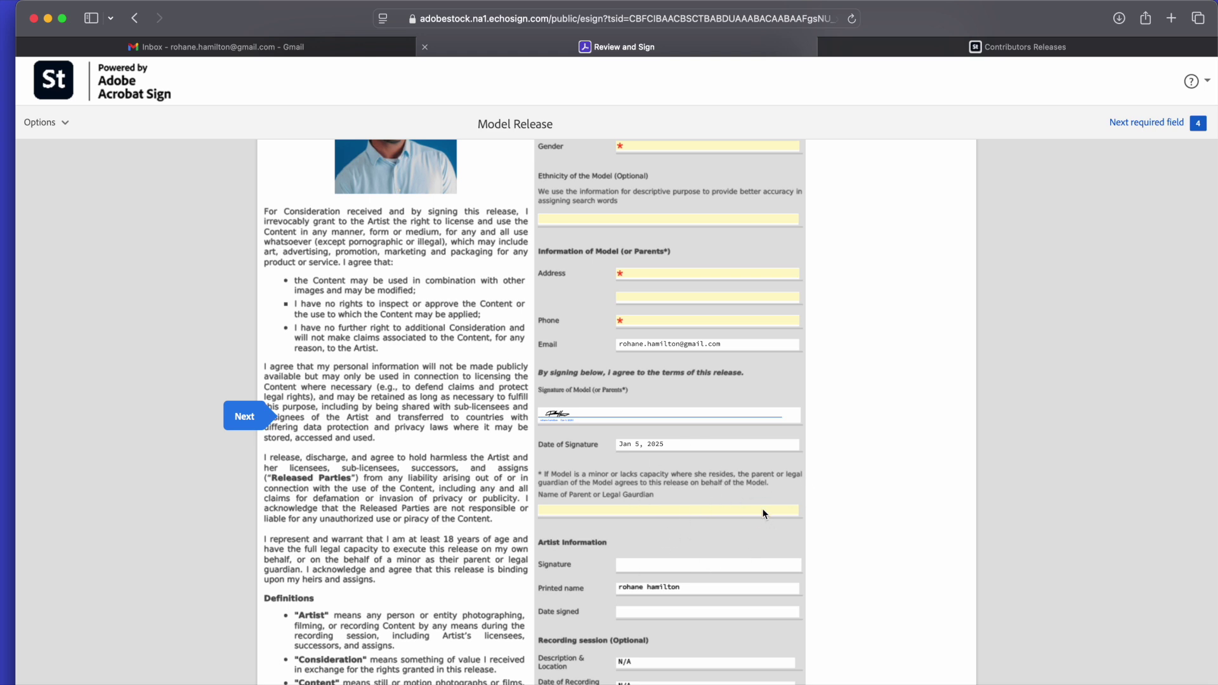
scroll(717, 556, up, 5)
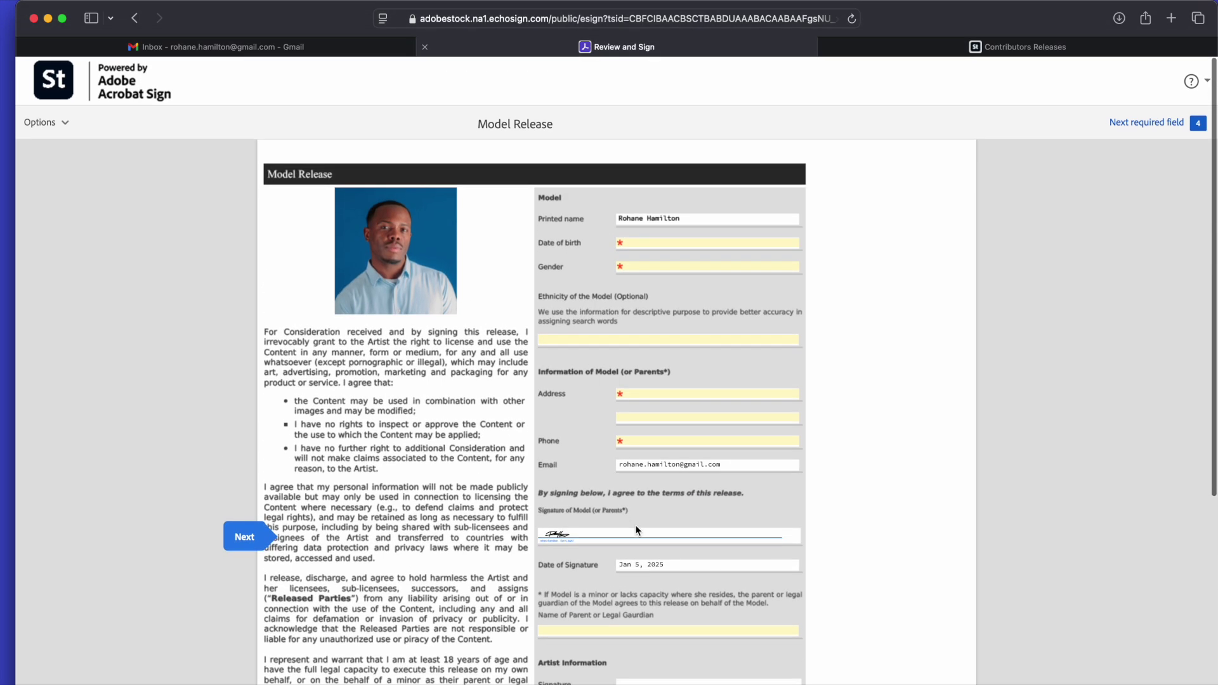
scroll(698, 345, down, 4)
scroll(697, 341, up, 4)
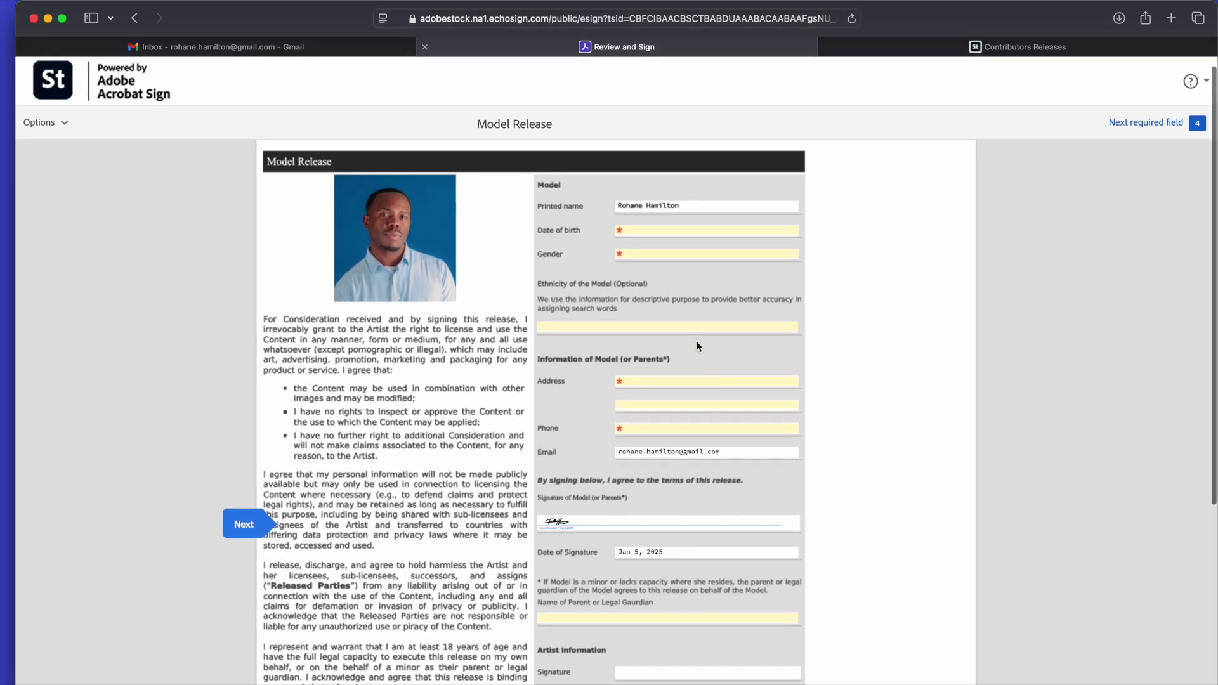
scroll(697, 283, down, 5)
scroll(702, 274, down, 5)
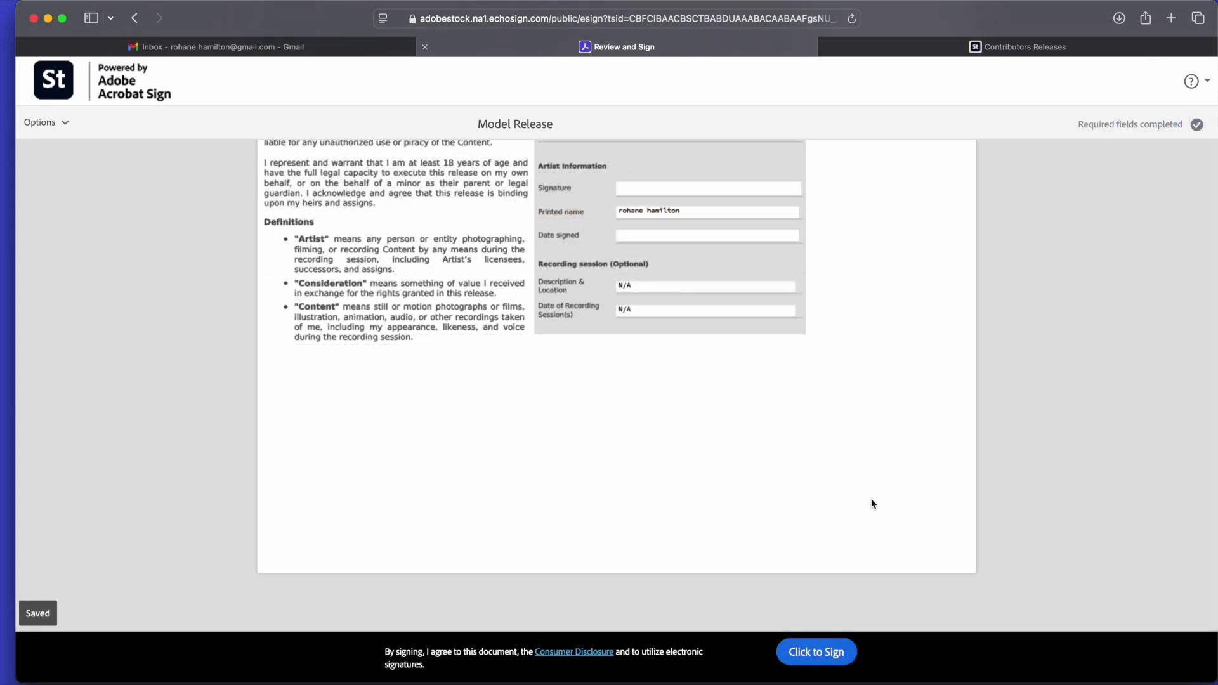
scroll(863, 520, down, 2)
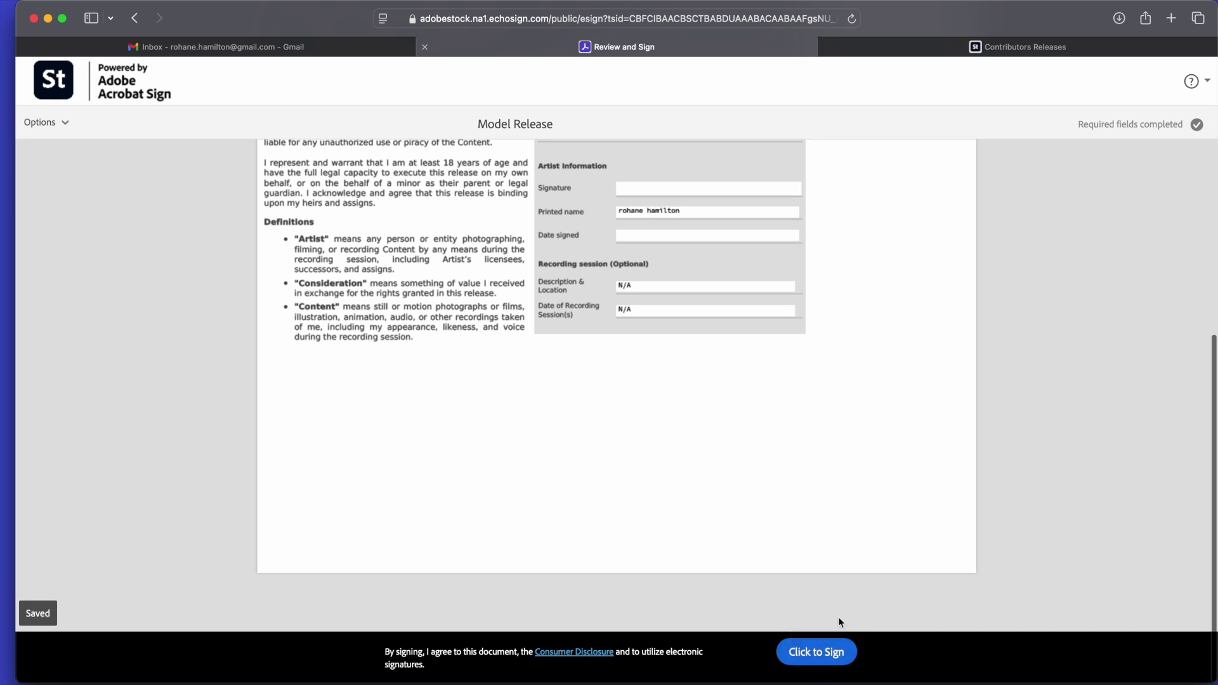
click(824, 660)
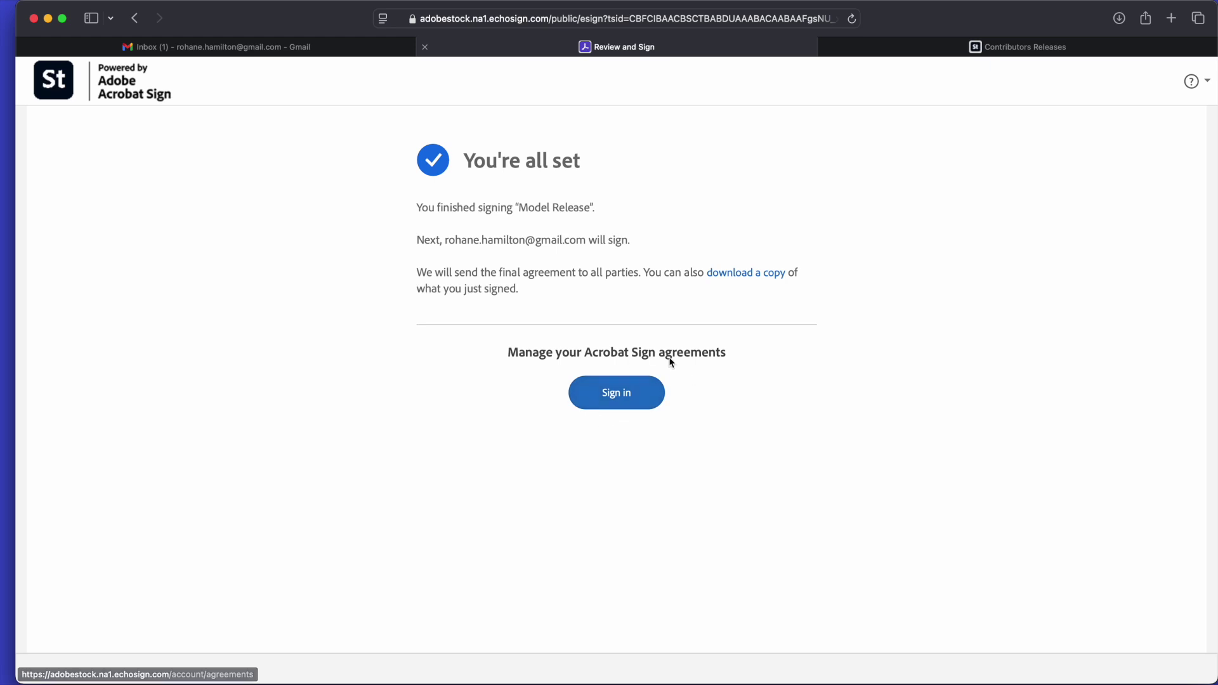
Open the newer 5:46 AM signature request message in the Gmail thread.
click(322, 46)
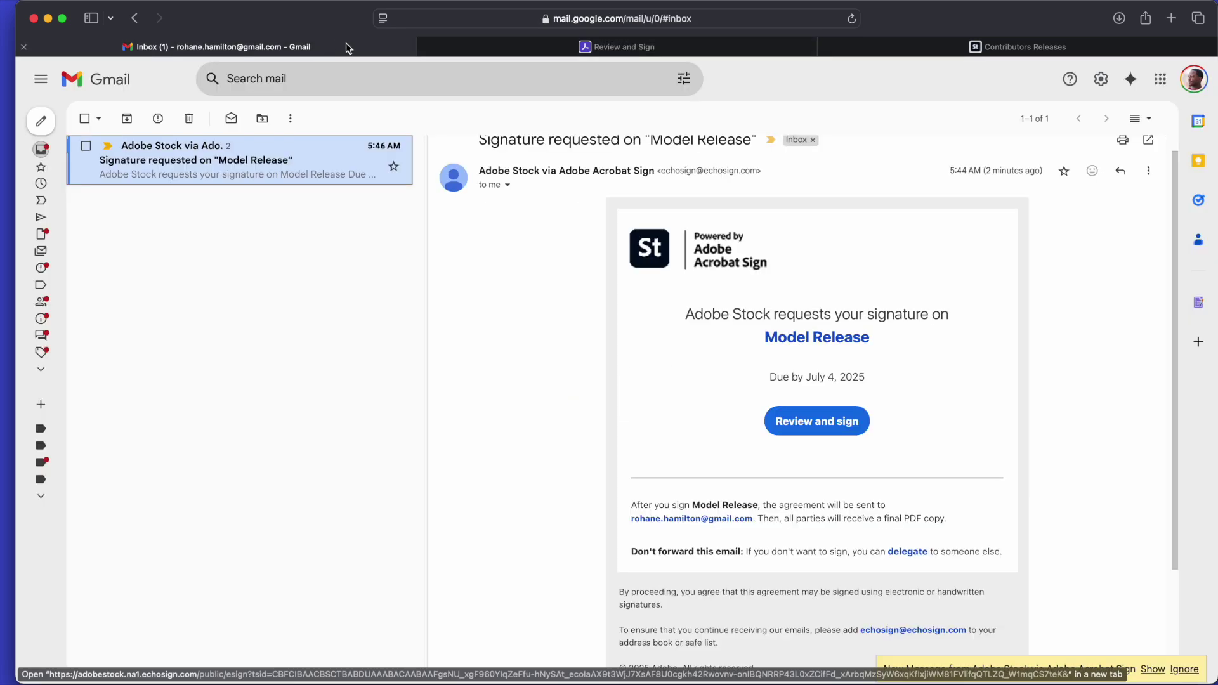
click(290, 160)
scroll(609, 332, down, 2)
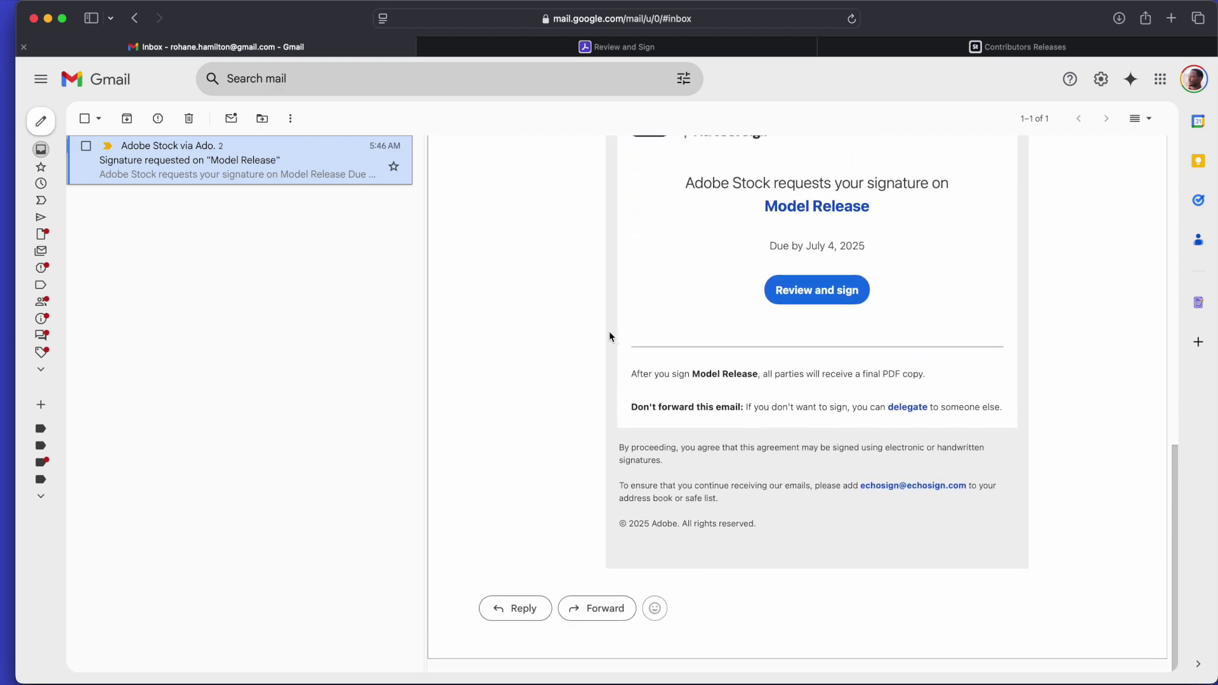
scroll(501, 302, up, 5)
scroll(655, 460, down, 6)
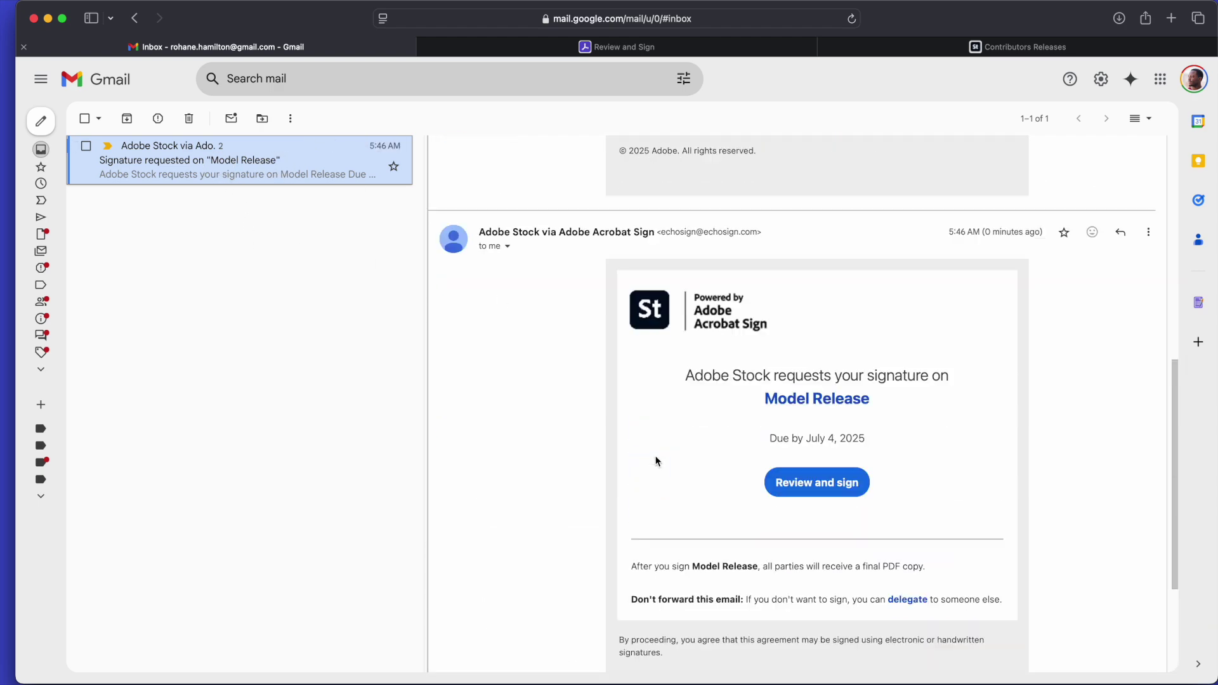
scroll(821, 330, up, 10)
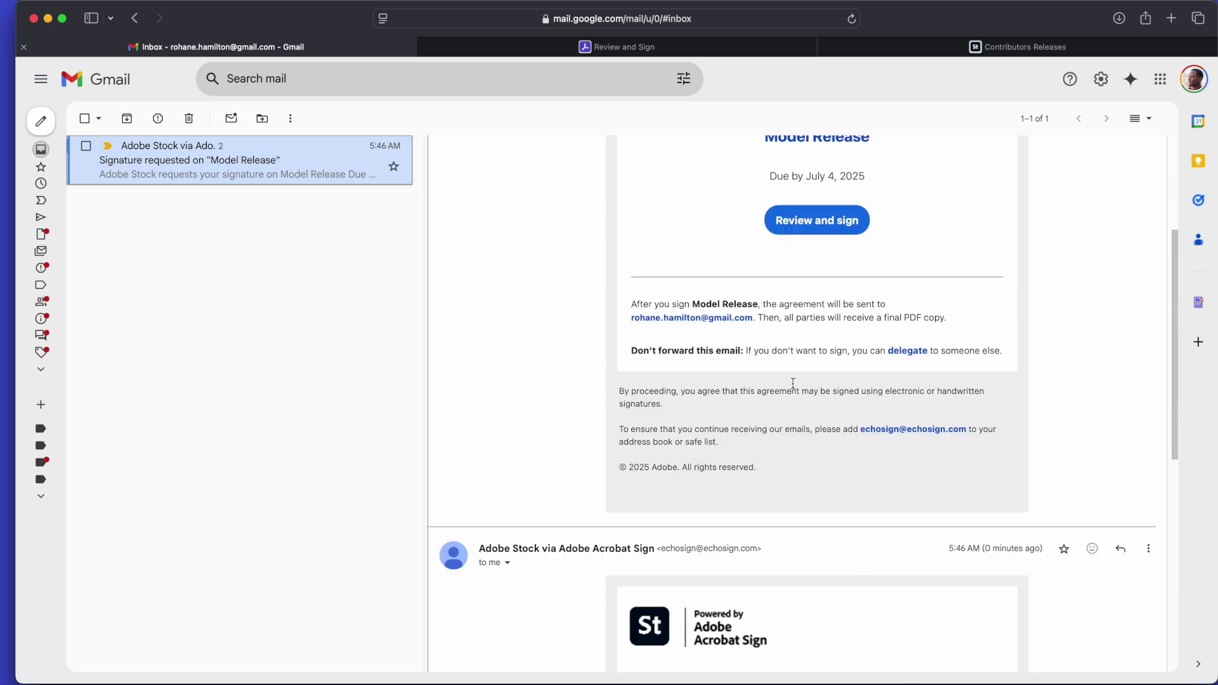
scroll(794, 381, down, 10)
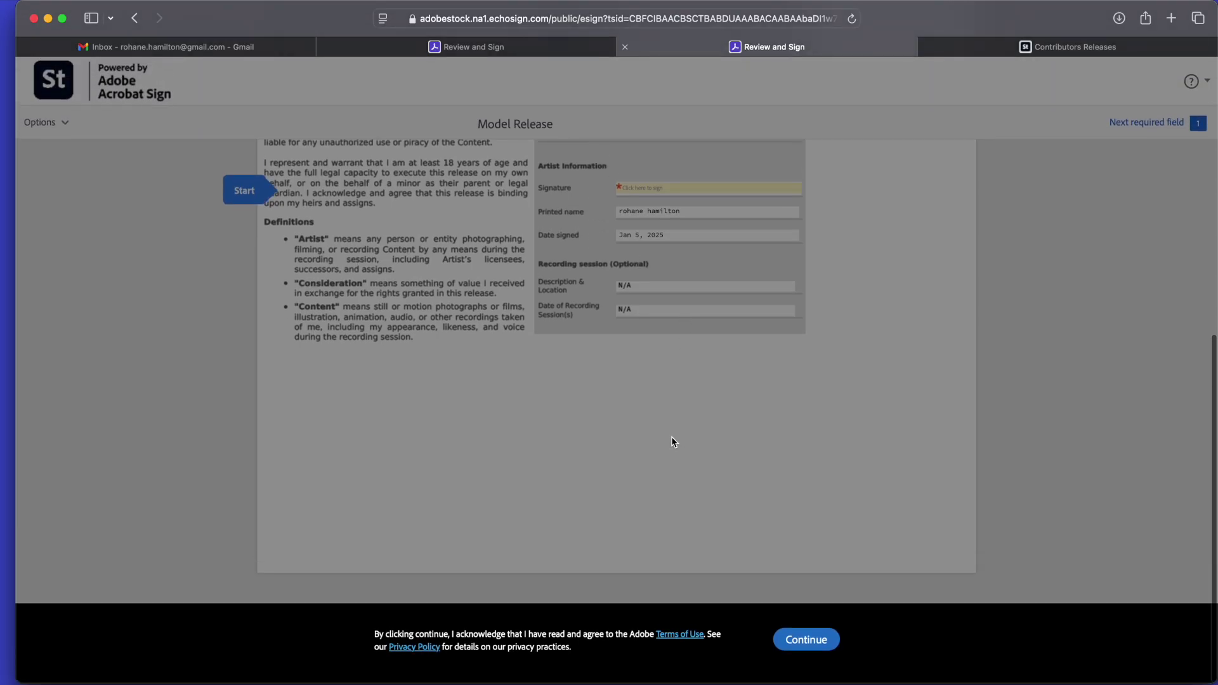
Accept the terms, apply the typed signature to the artist signature field, and submit.
click(806, 639)
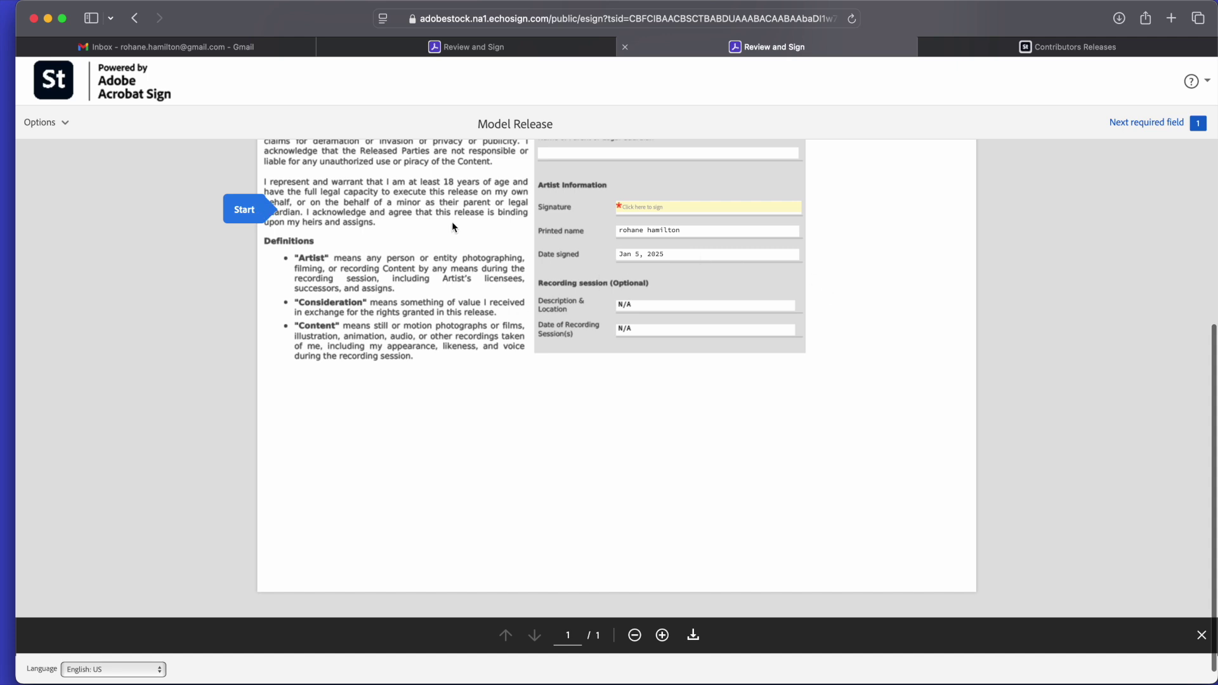
click(667, 209)
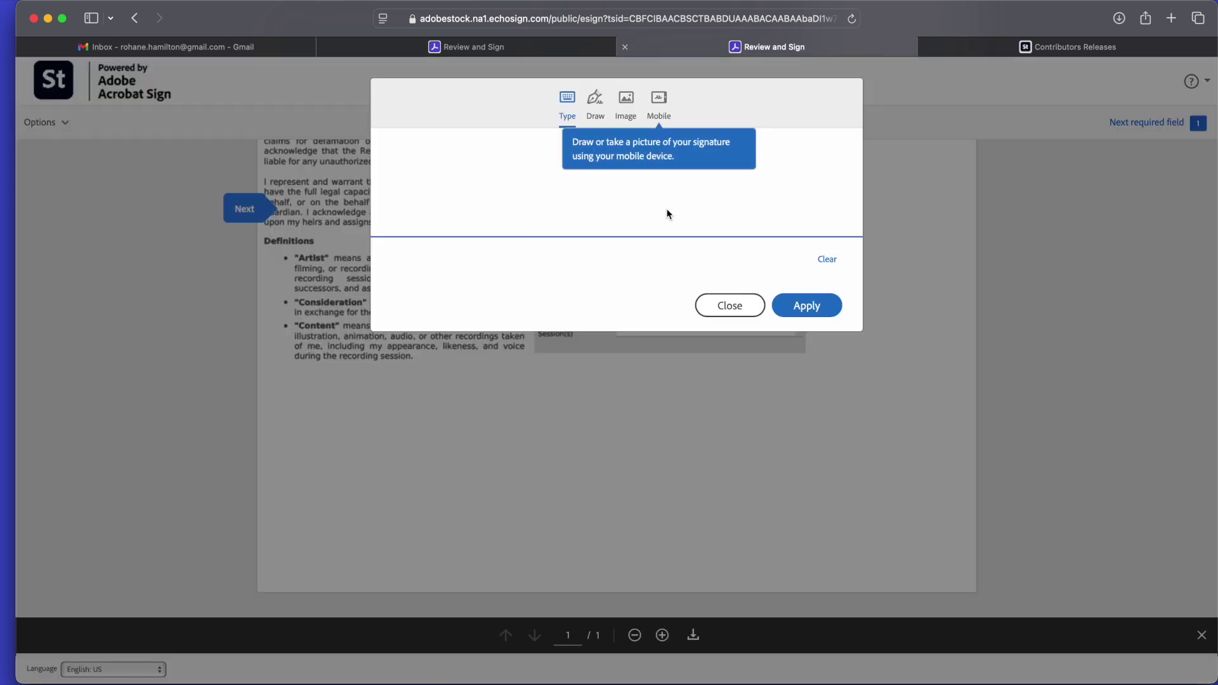
click(786, 303)
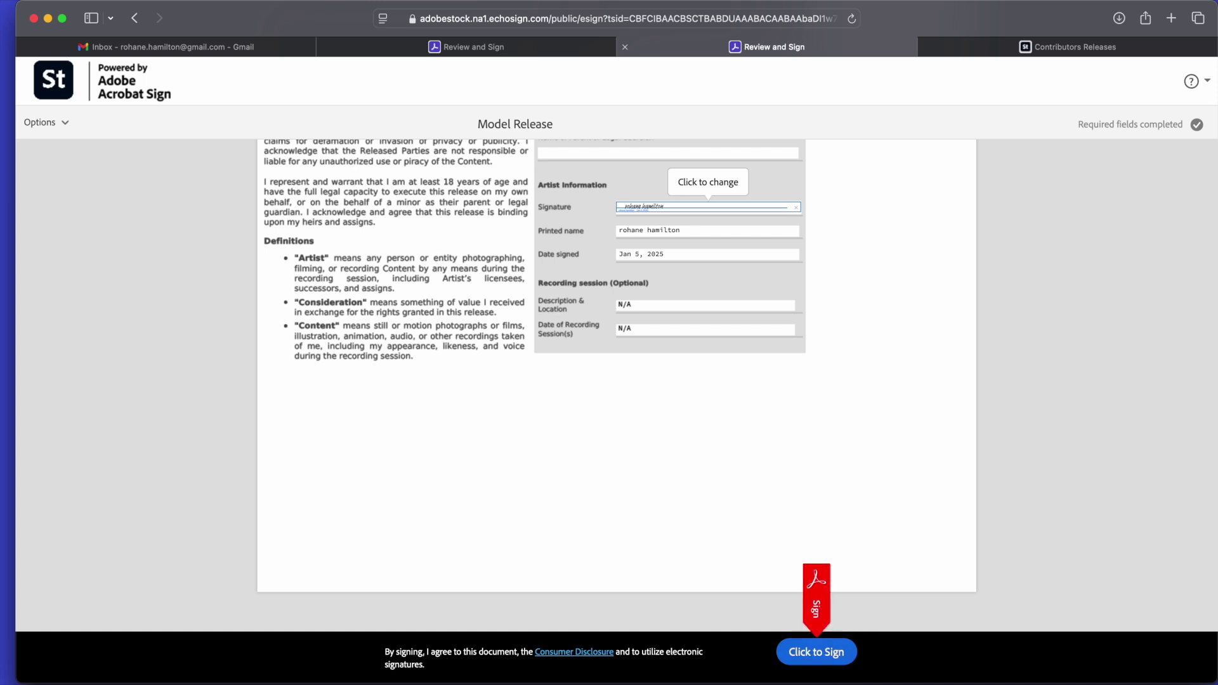
click(830, 654)
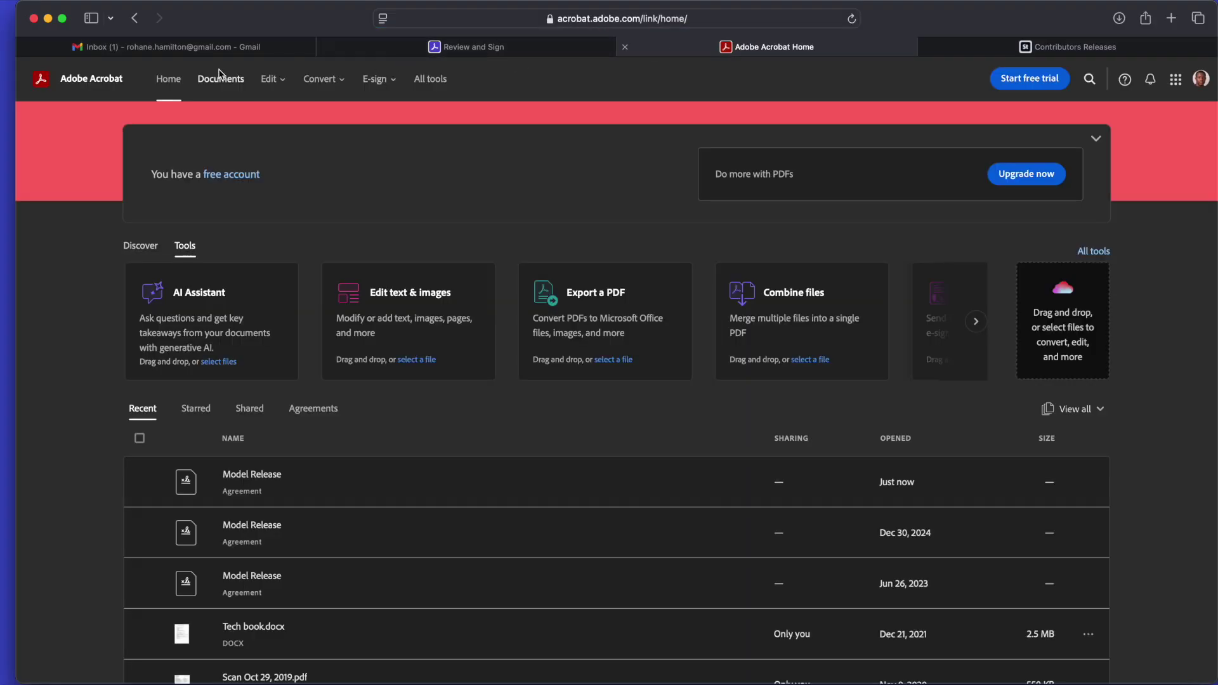
Reload the Adobe Stock Releases list and verify the new release dated 01.05.2025, Type: Model.
click(1042, 55)
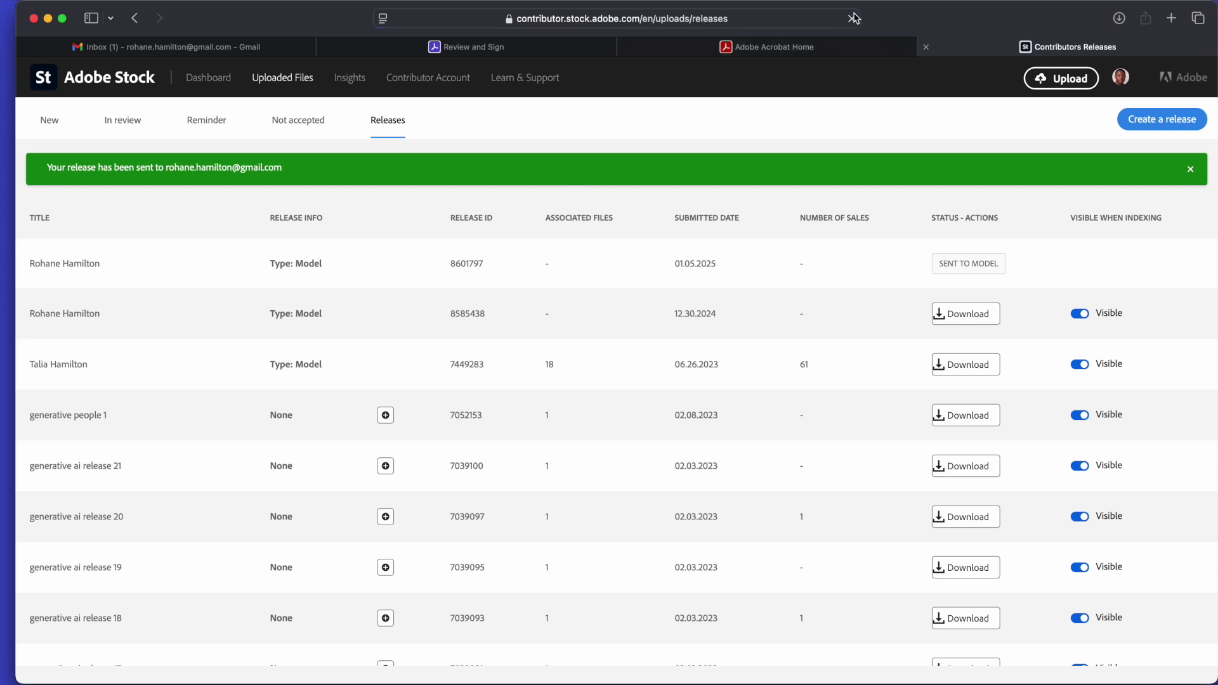
click(852, 19)
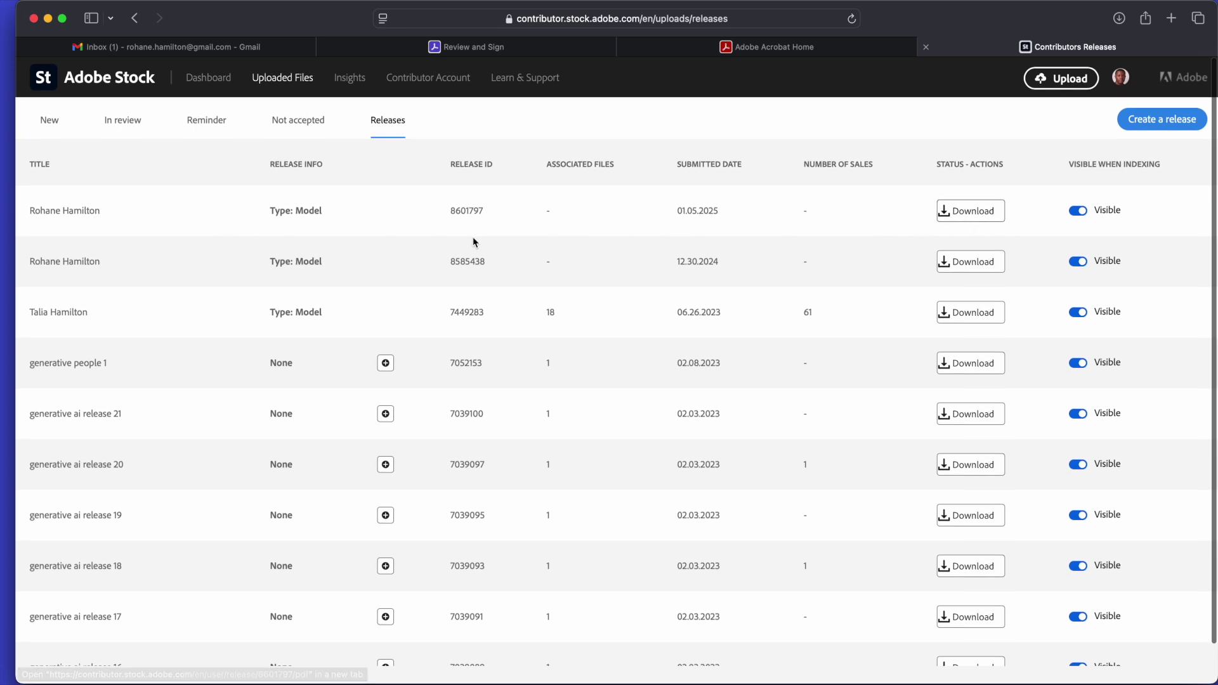
drag(725, 223, 630, 198)
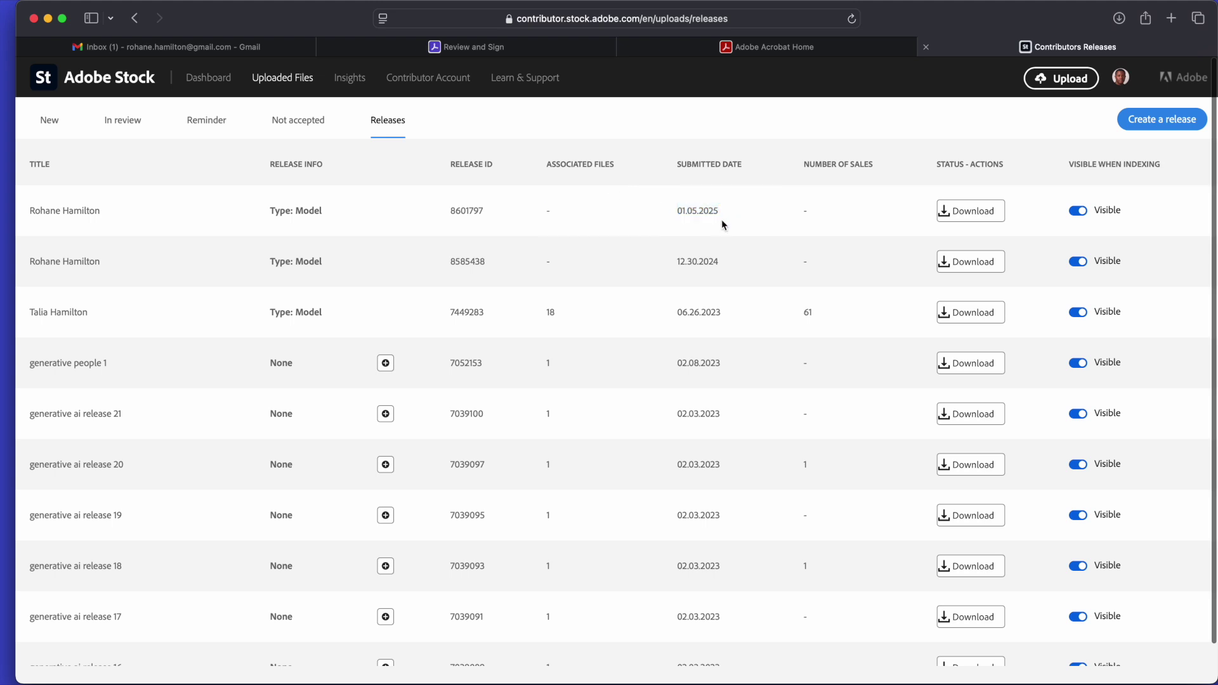
drag(722, 223, 660, 213)
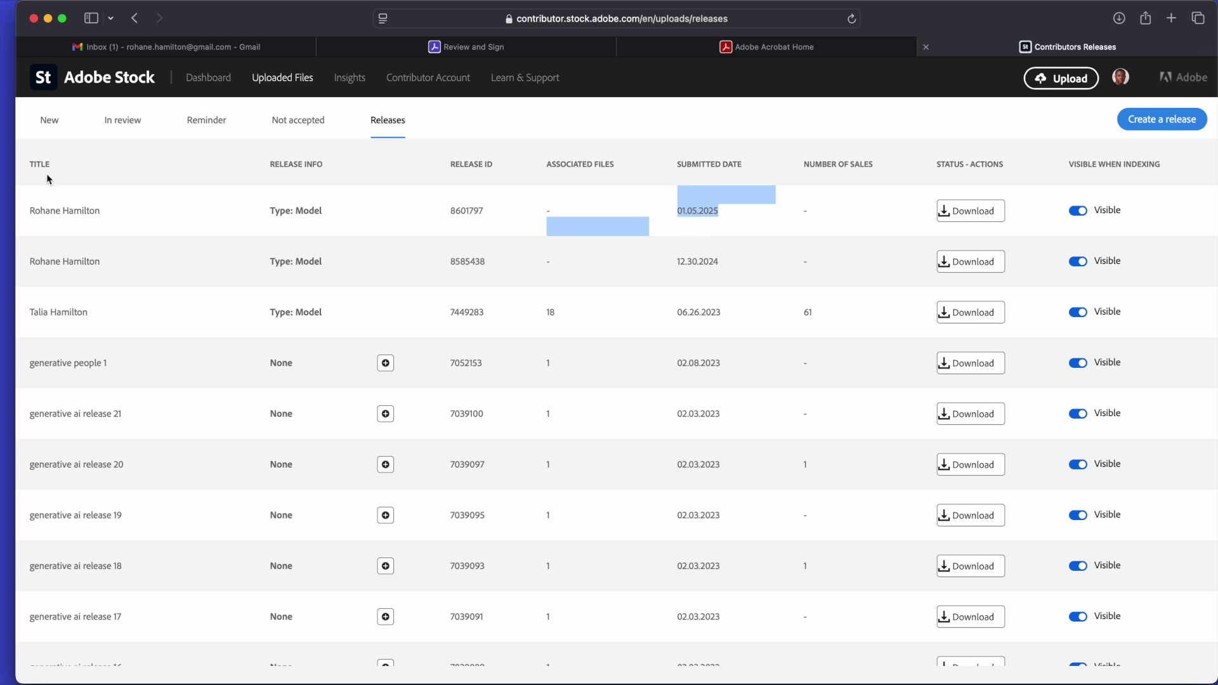
drag(50, 164, 31, 164)
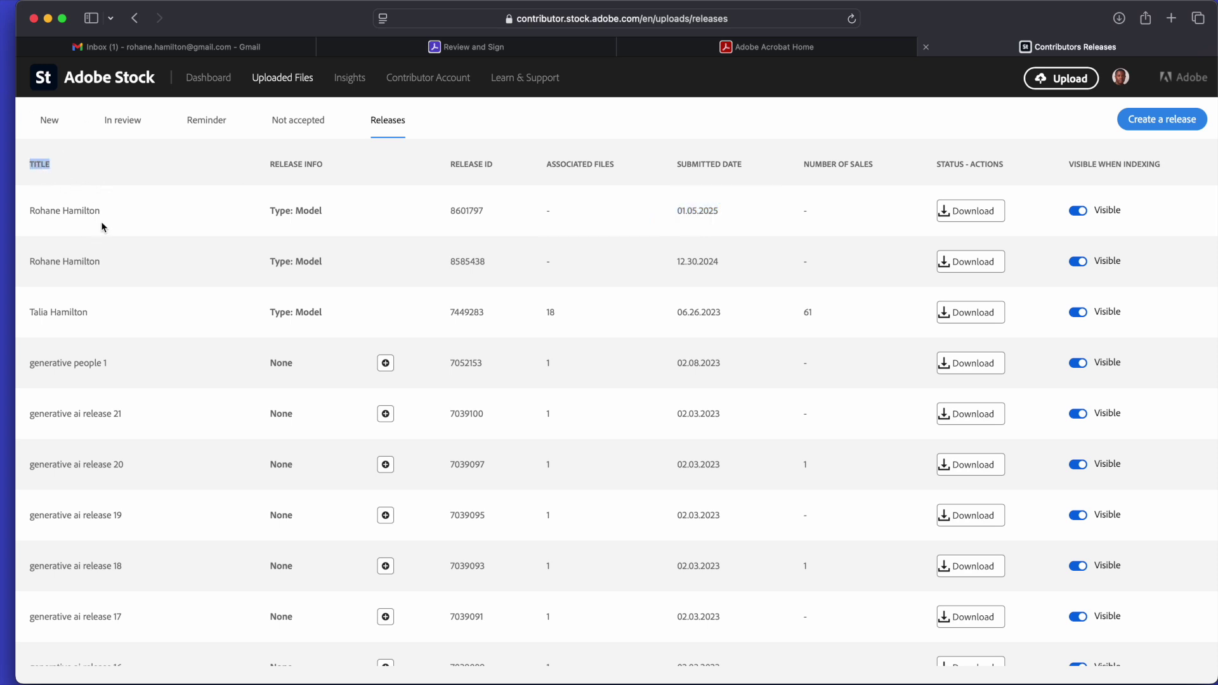
drag(100, 211, 40, 211)
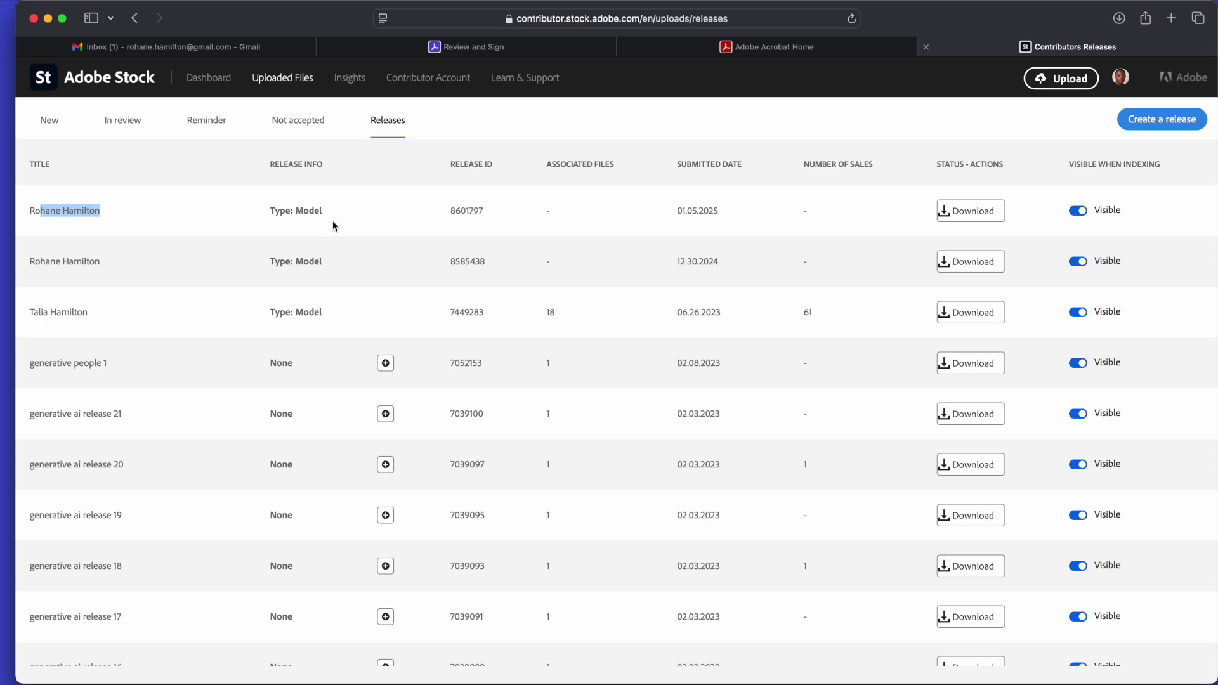
drag(324, 213, 276, 210)
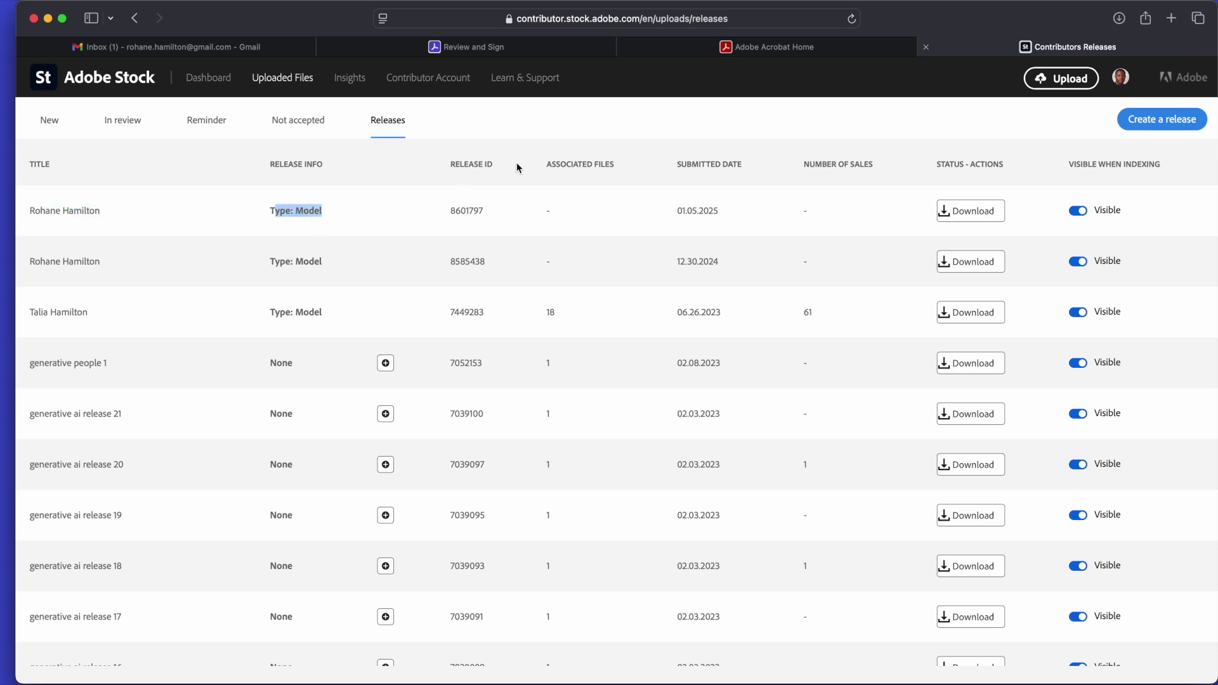
drag(724, 219, 728, 226)
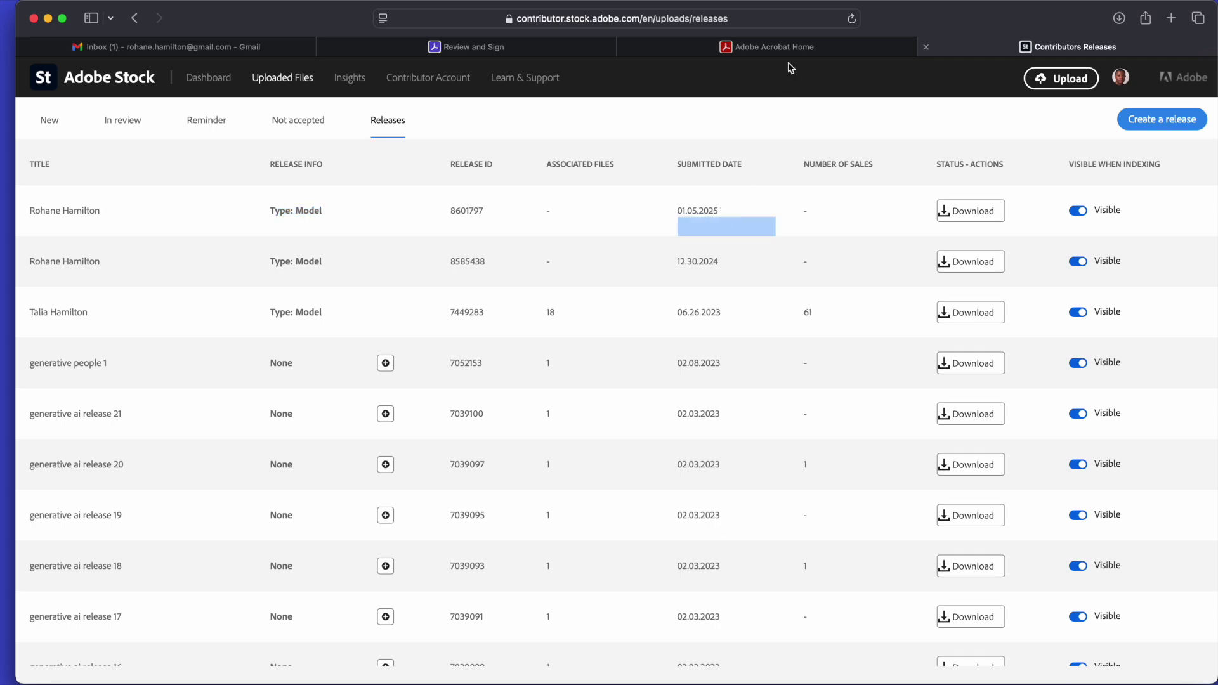
key(ctrl+Up)
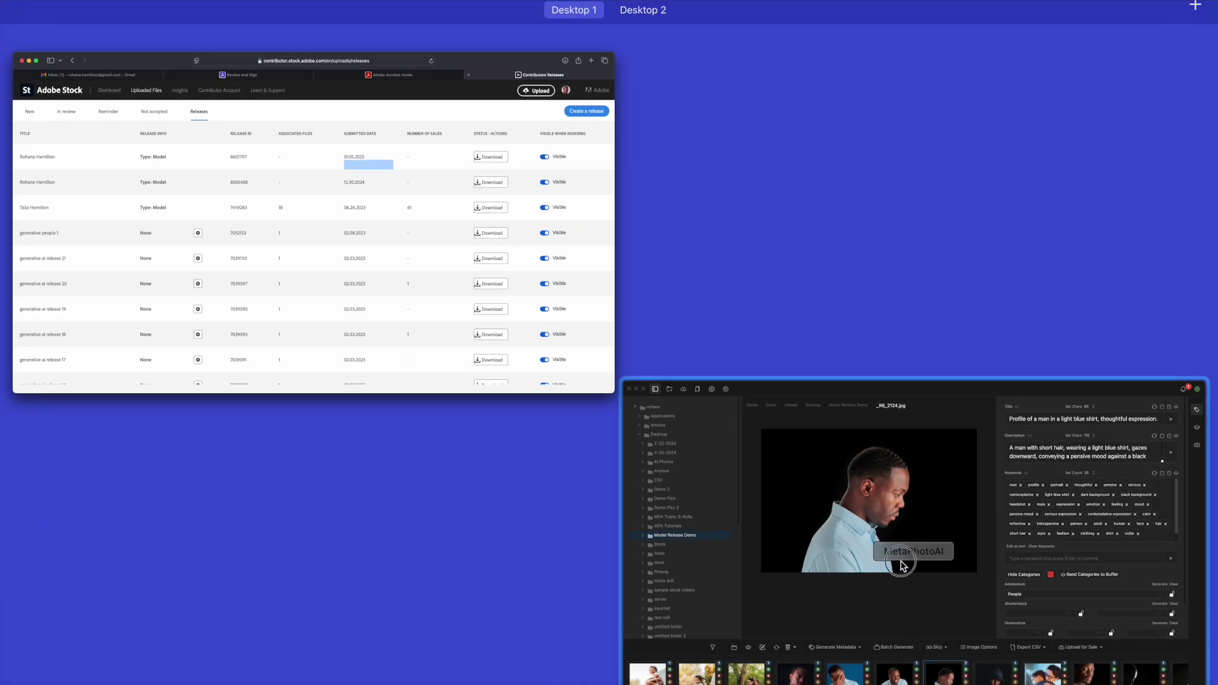
Select the nine male-model photos, from the black-and-white praying man to the hands-at-chin shot.
click(897, 557)
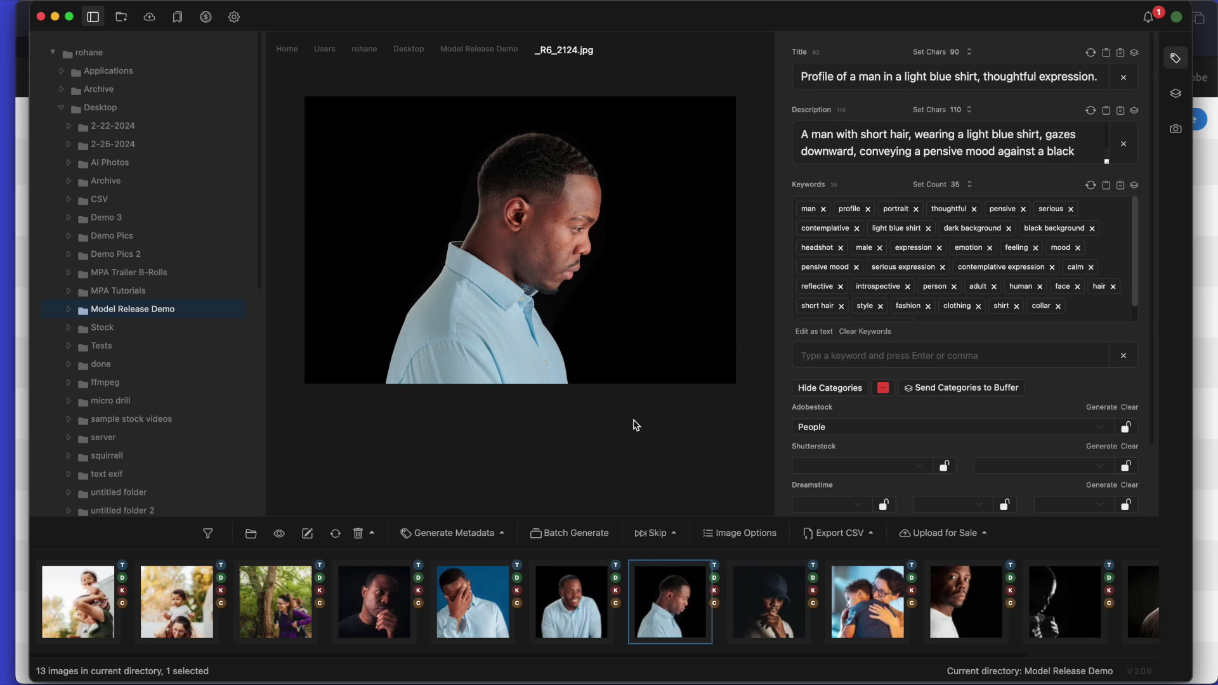
scroll(790, 377, down, 3)
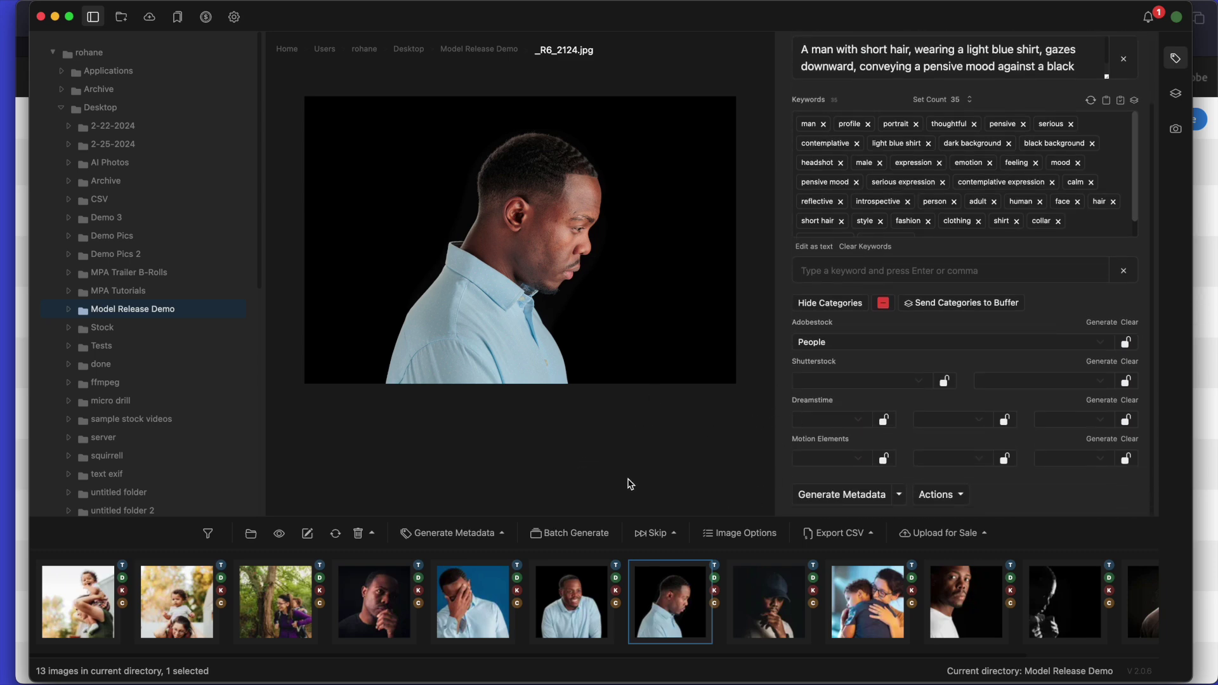
scroll(734, 584, right, 3)
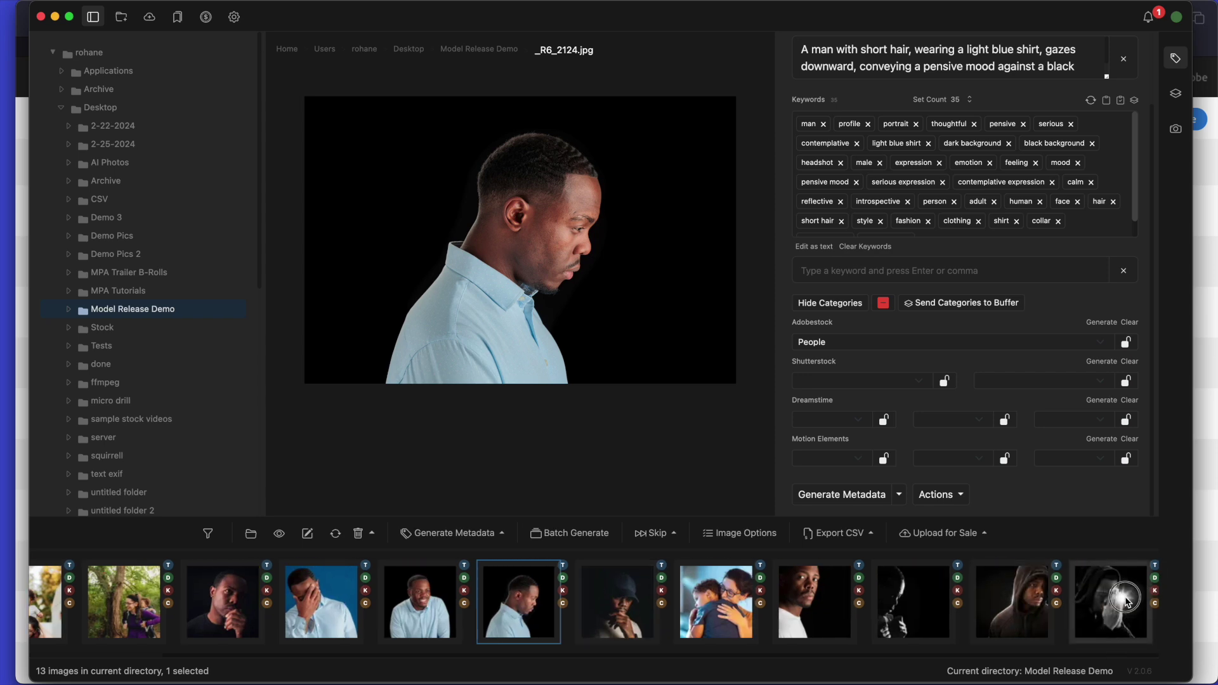
click(1120, 600)
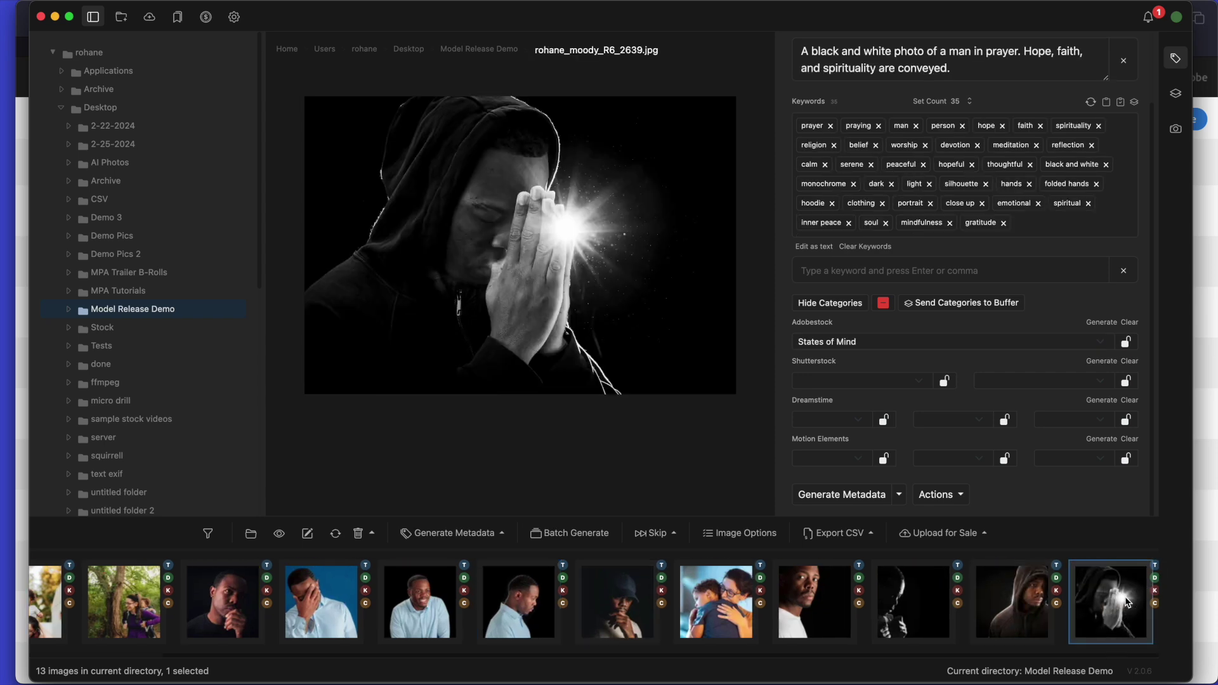
super+click(1010, 597)
super+click(924, 607)
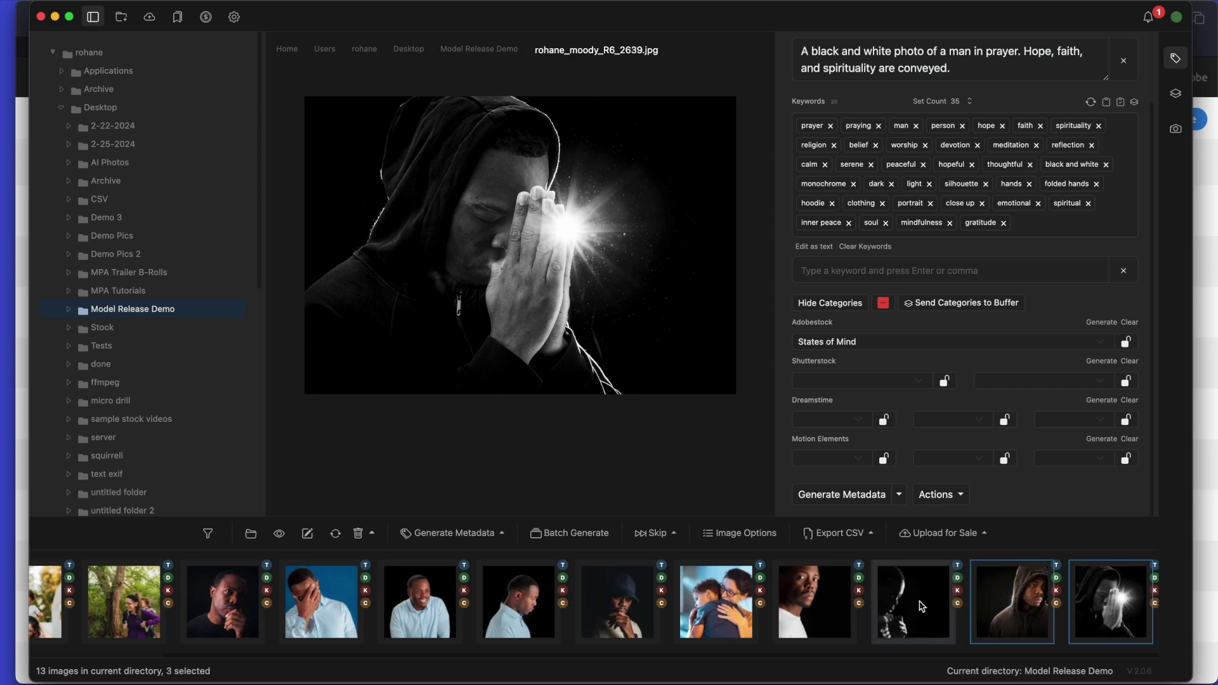
super+click(823, 604)
super+click(654, 625)
super+click(549, 617)
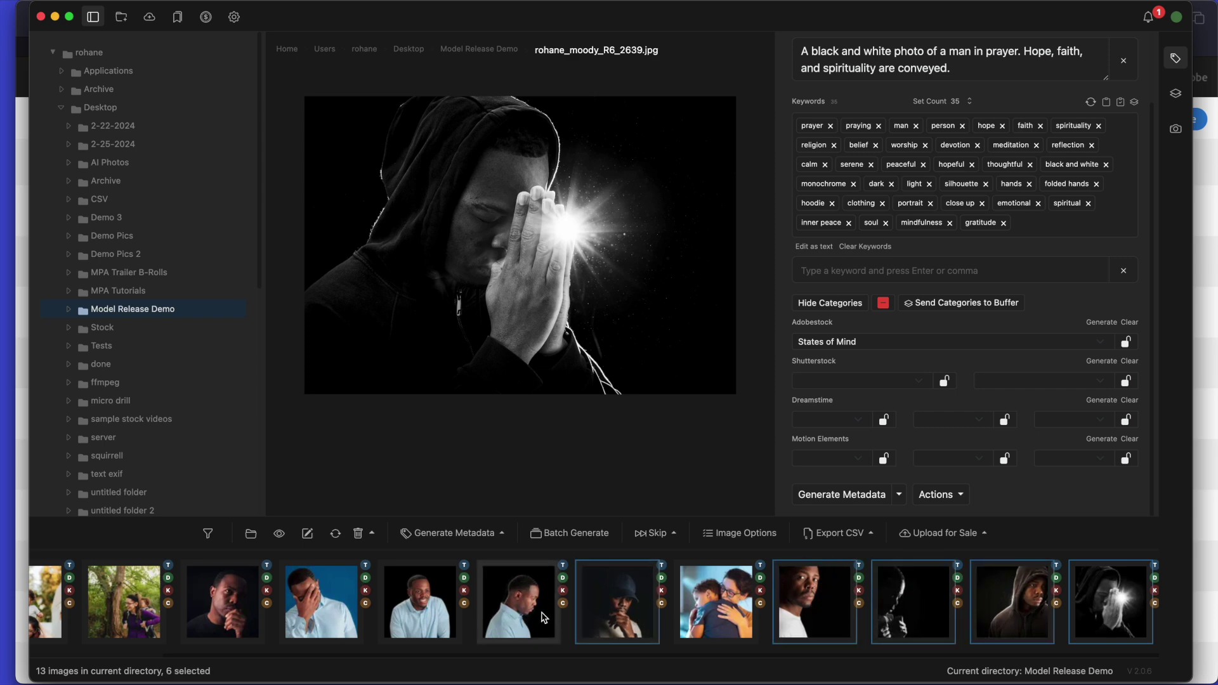
super+click(453, 604)
super+click(354, 610)
super+click(255, 596)
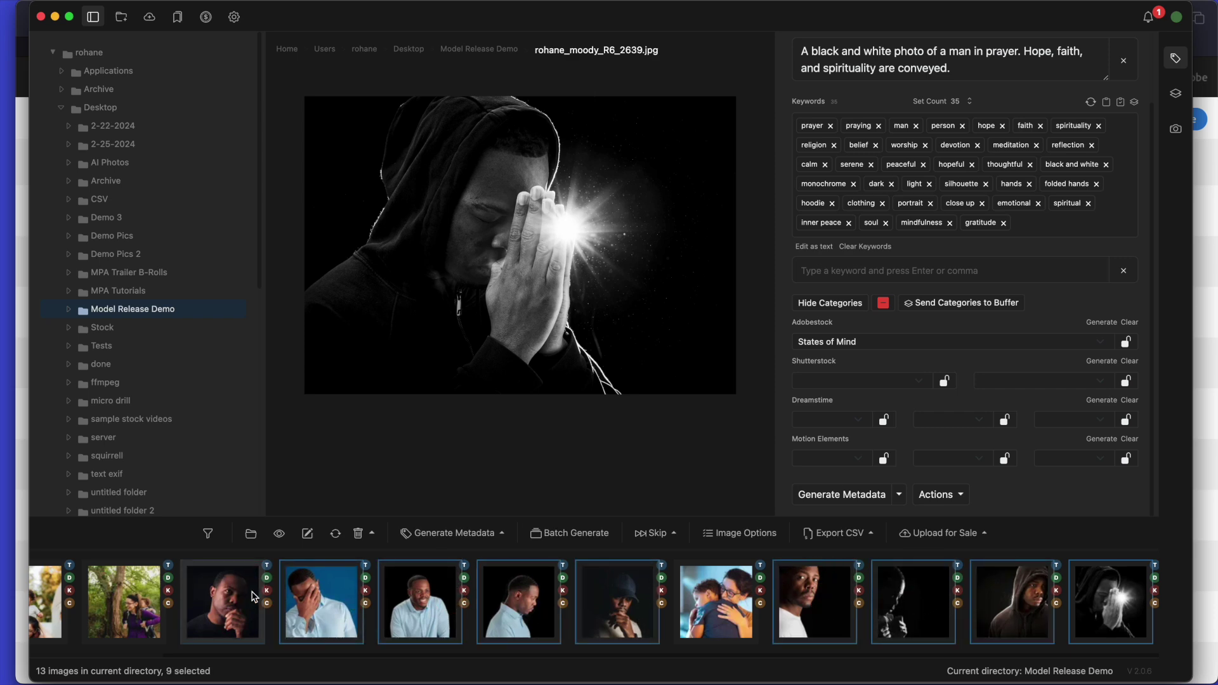
Bring up Image Options for the nine selected photos.
scroll(254, 596, left, 2)
scroll(253, 597, left, 2)
scroll(254, 596, right, 5)
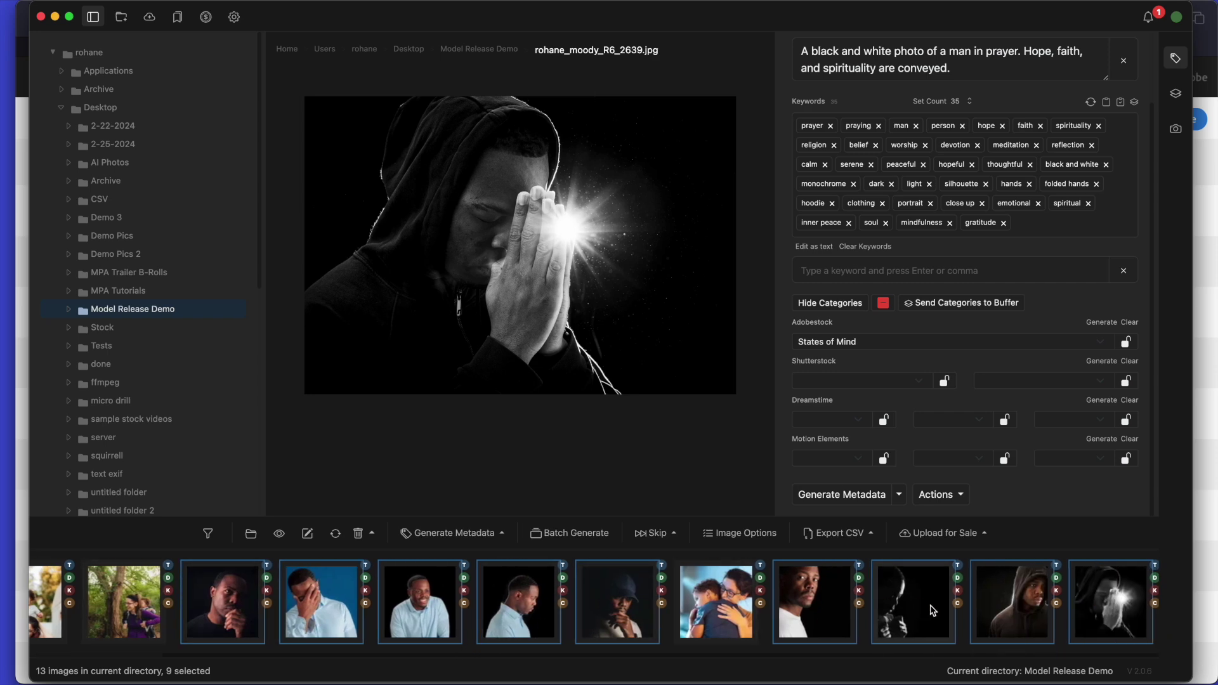
click(741, 543)
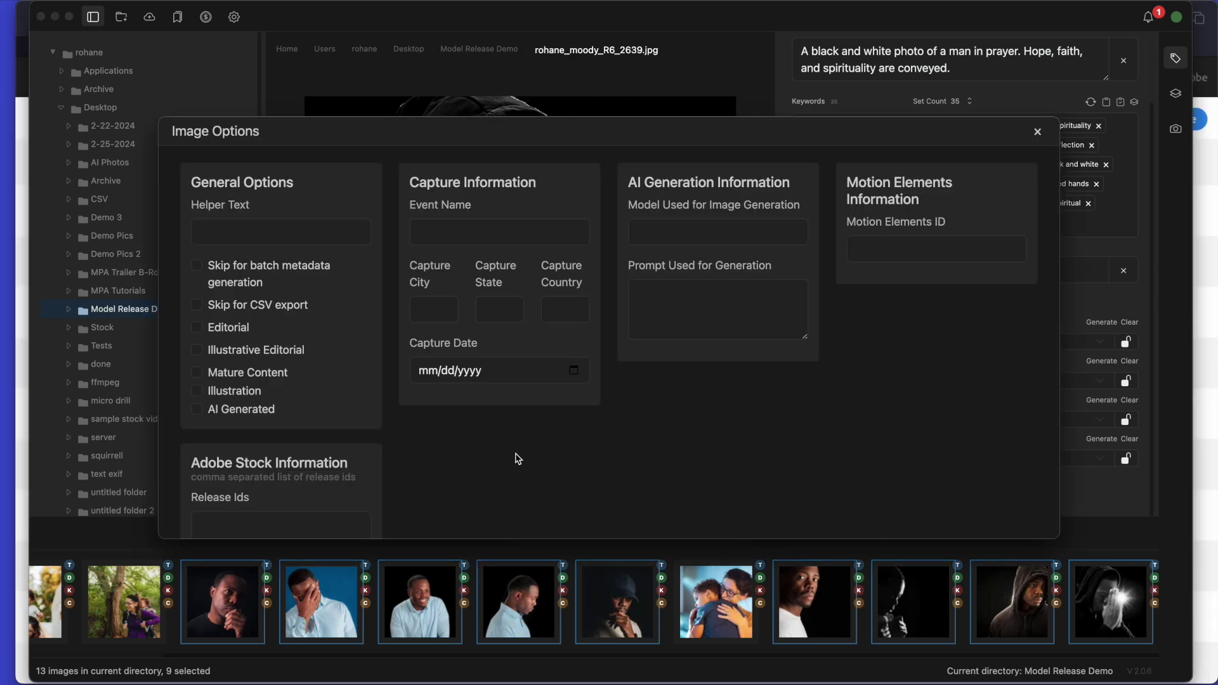
Start a Release Ids entry and copy the newest release's title from the Adobe Stock releases page.
scroll(511, 445, down, 3)
click(248, 429)
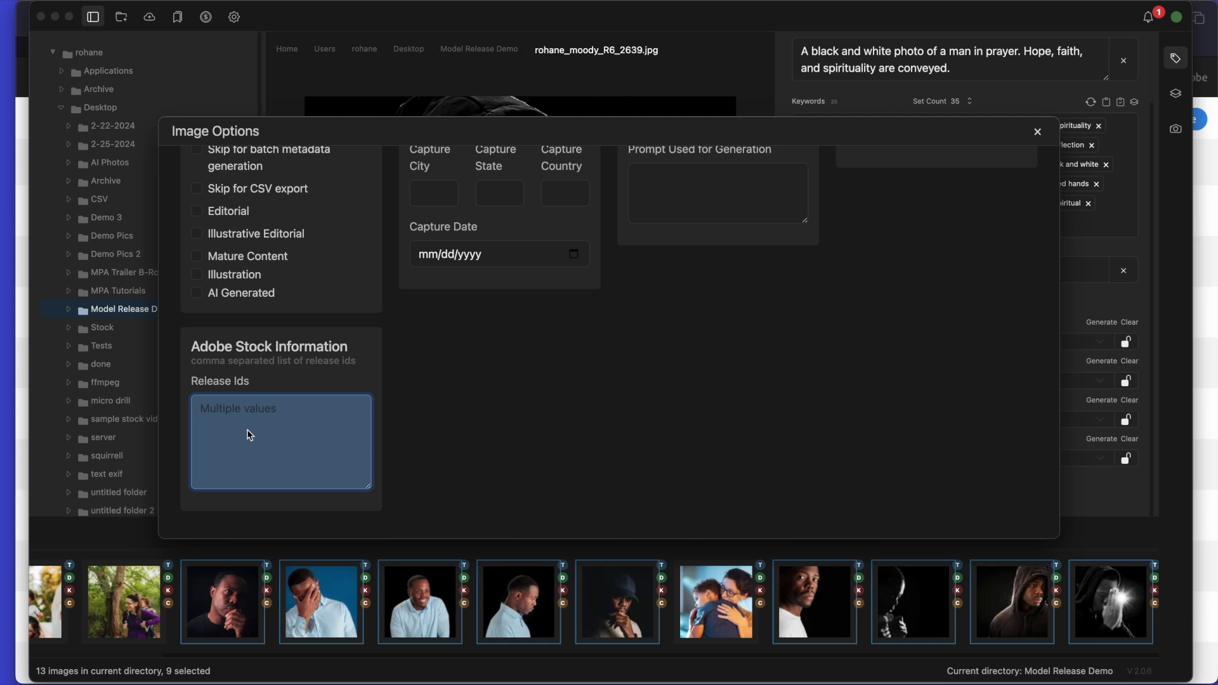
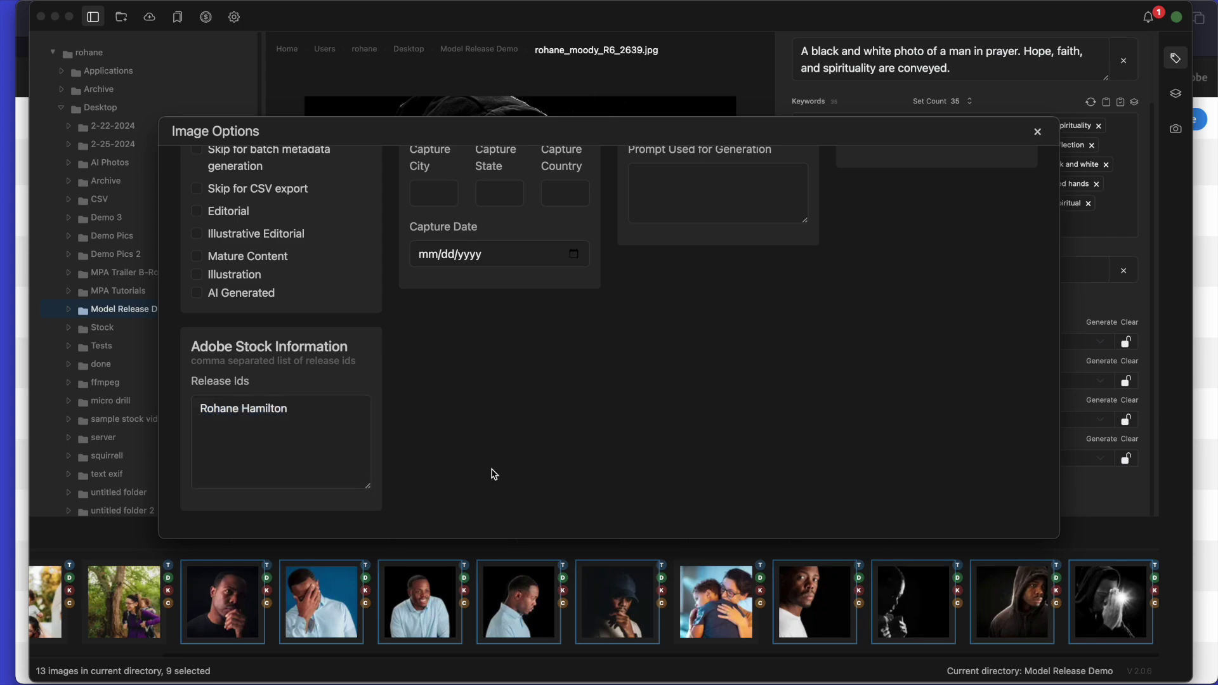
key(ctrl+Up)
click(444, 212)
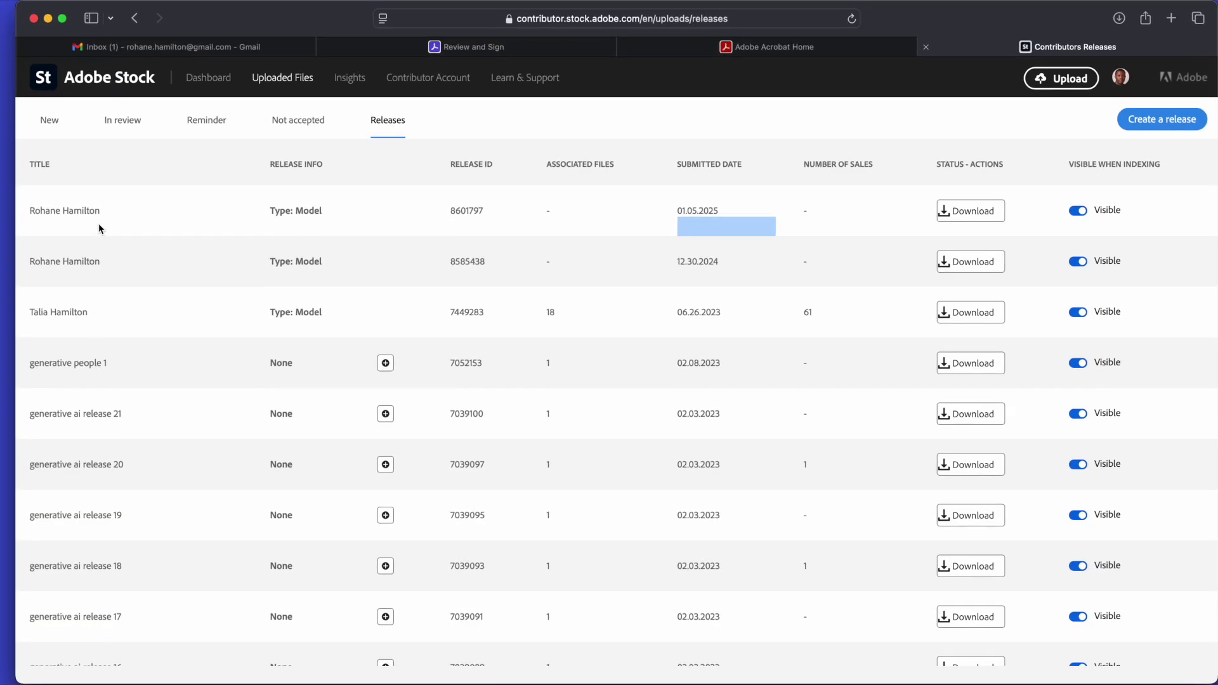
drag(102, 216, 22, 204)
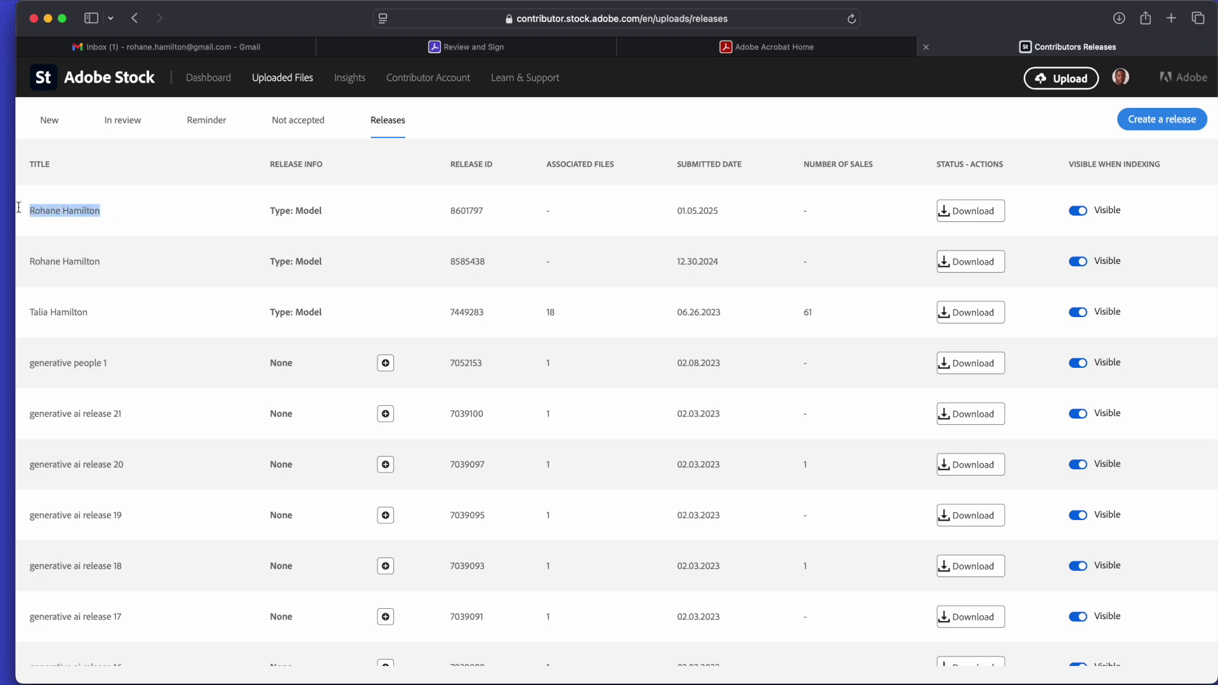
Finish the Release Ids entry with the model's release name and close Image Options.
key(ctrl+Up)
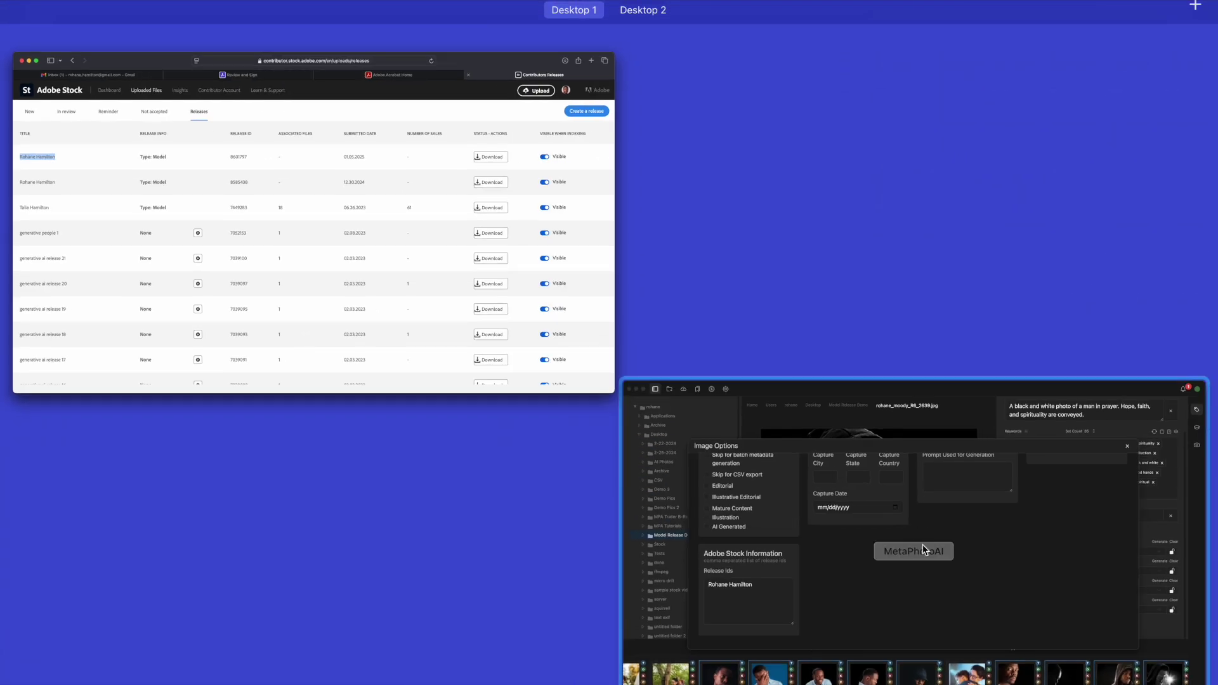
click(914, 545)
click(313, 439)
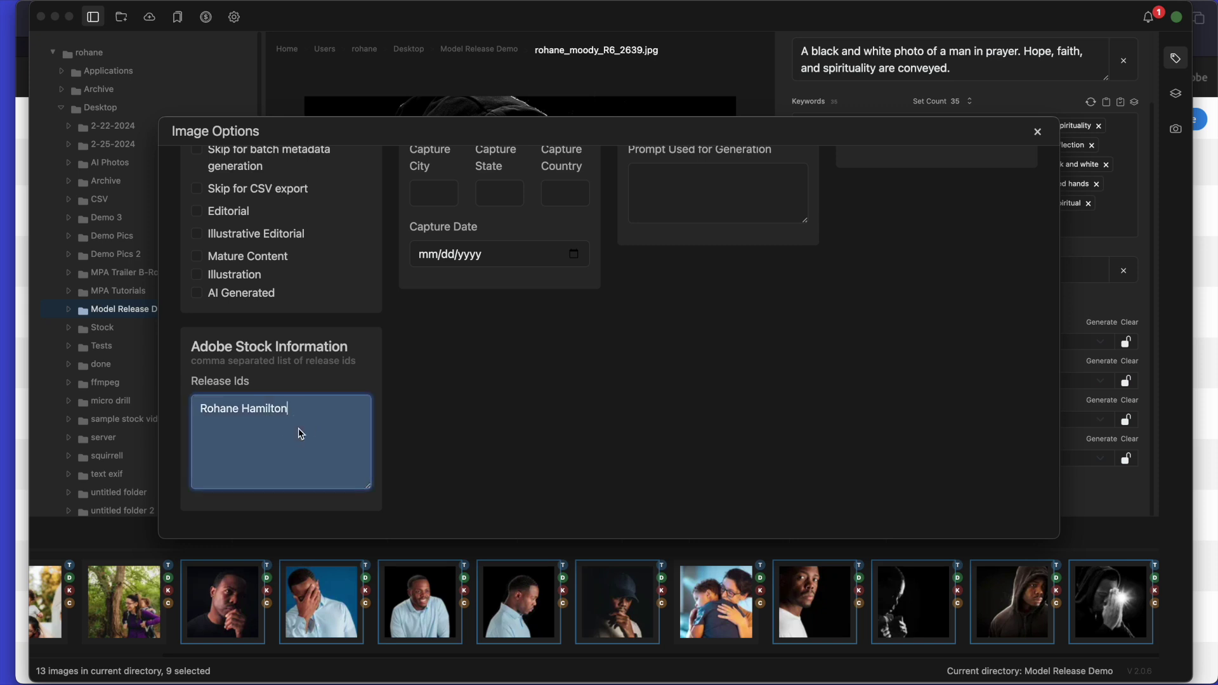
triple_click(328, 419)
click(750, 421)
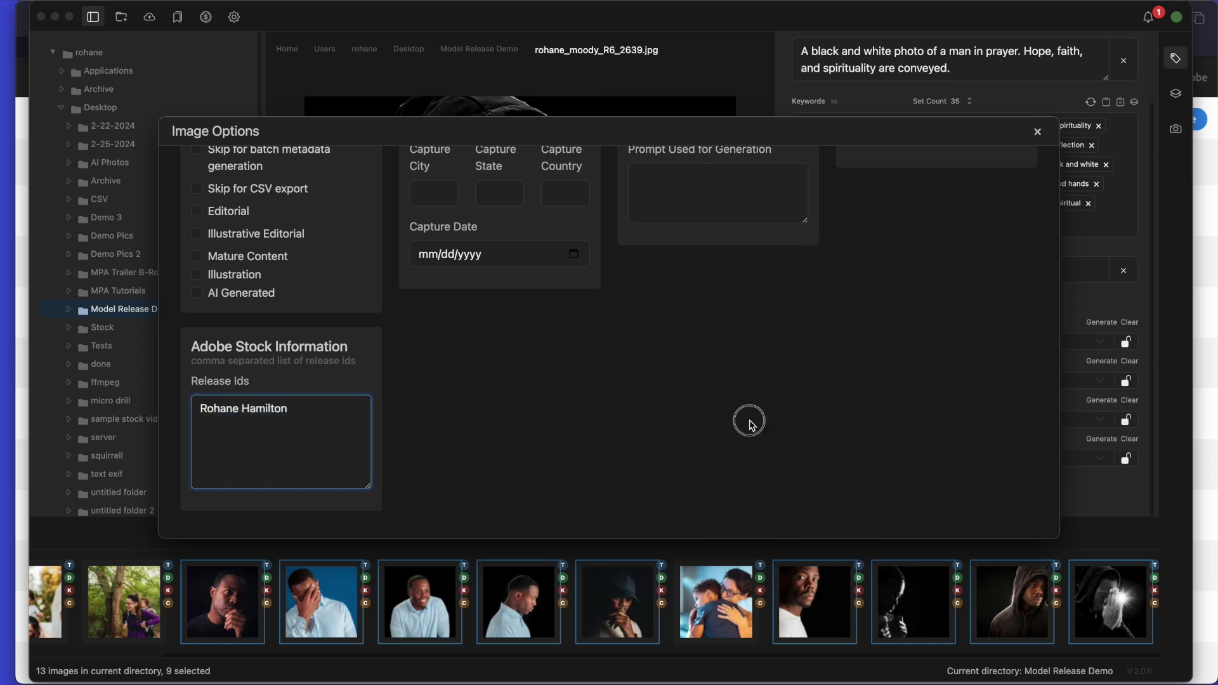
click(1039, 133)
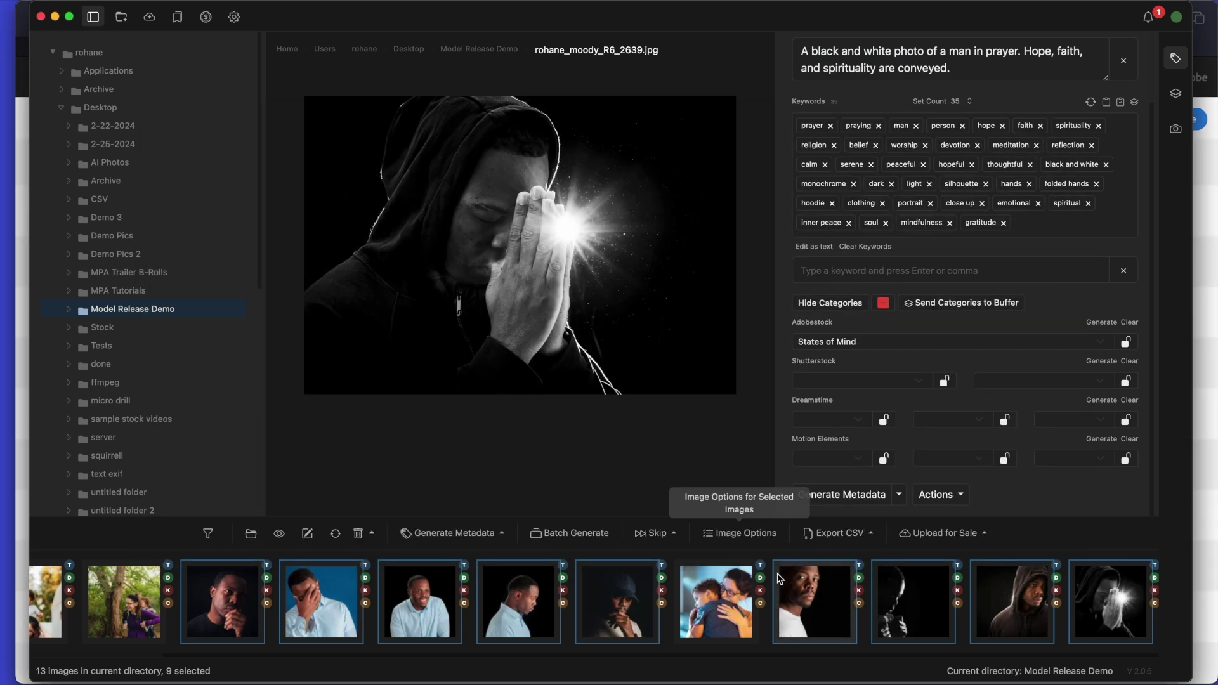
Select the four mother-and-child photos and open their Image Options.
click(728, 589)
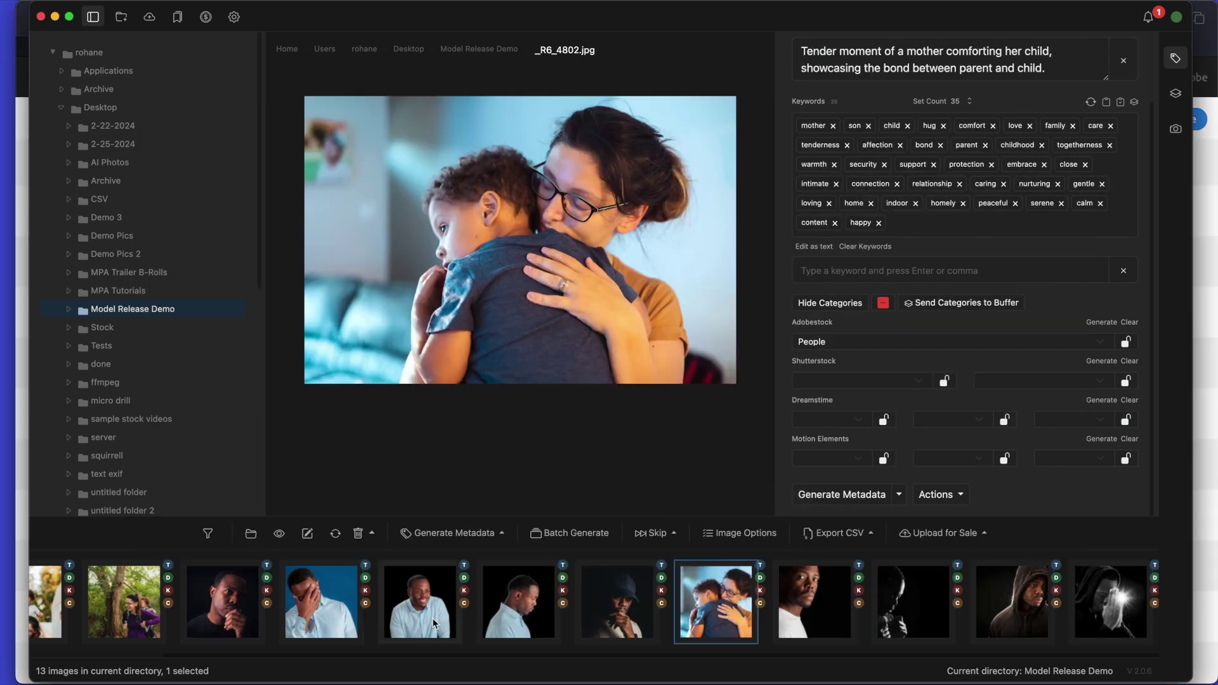
scroll(116, 636, left, 1)
scroll(117, 637, left, 1)
super+click(279, 614)
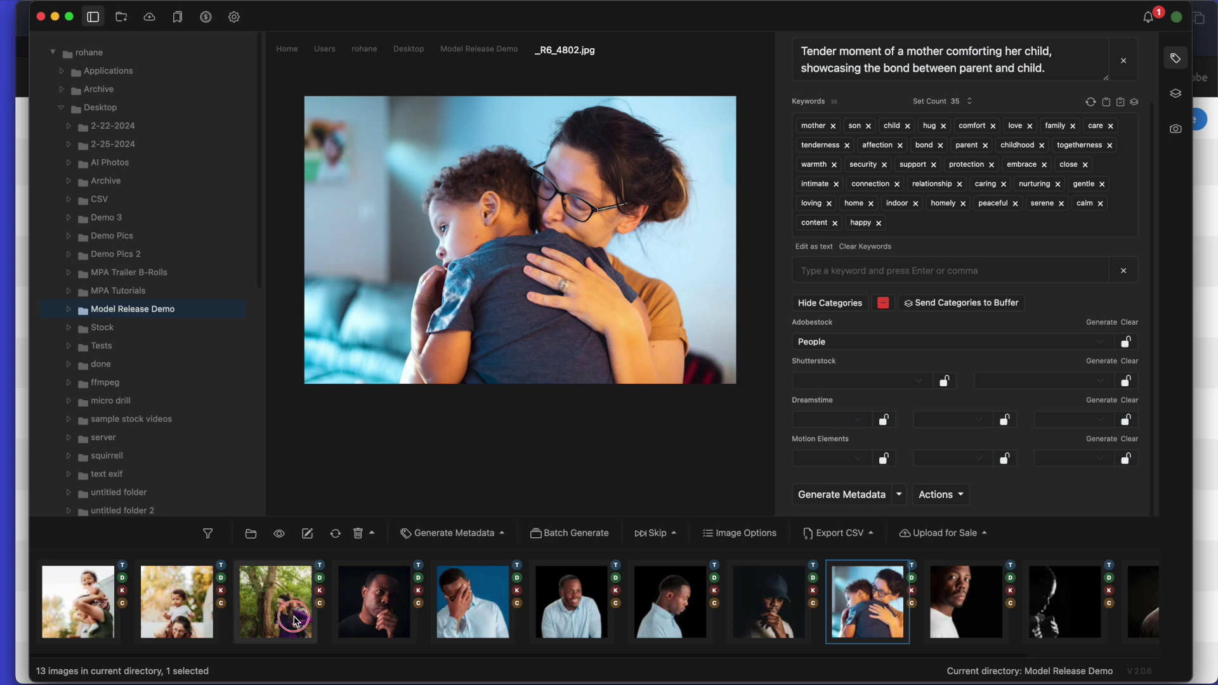
super+click(156, 612)
super+click(91, 611)
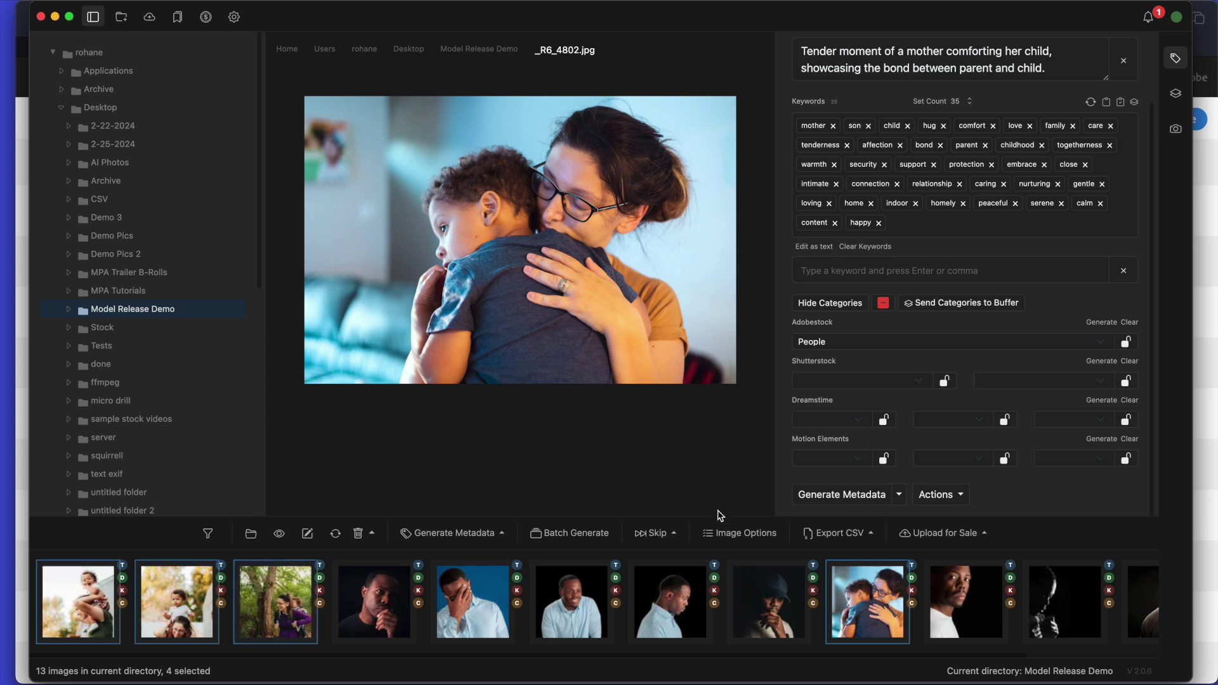
click(729, 533)
Enter both models' release names, comma-separated, in Release Ids and close the dialog.
scroll(235, 362, down, 4)
click(258, 436)
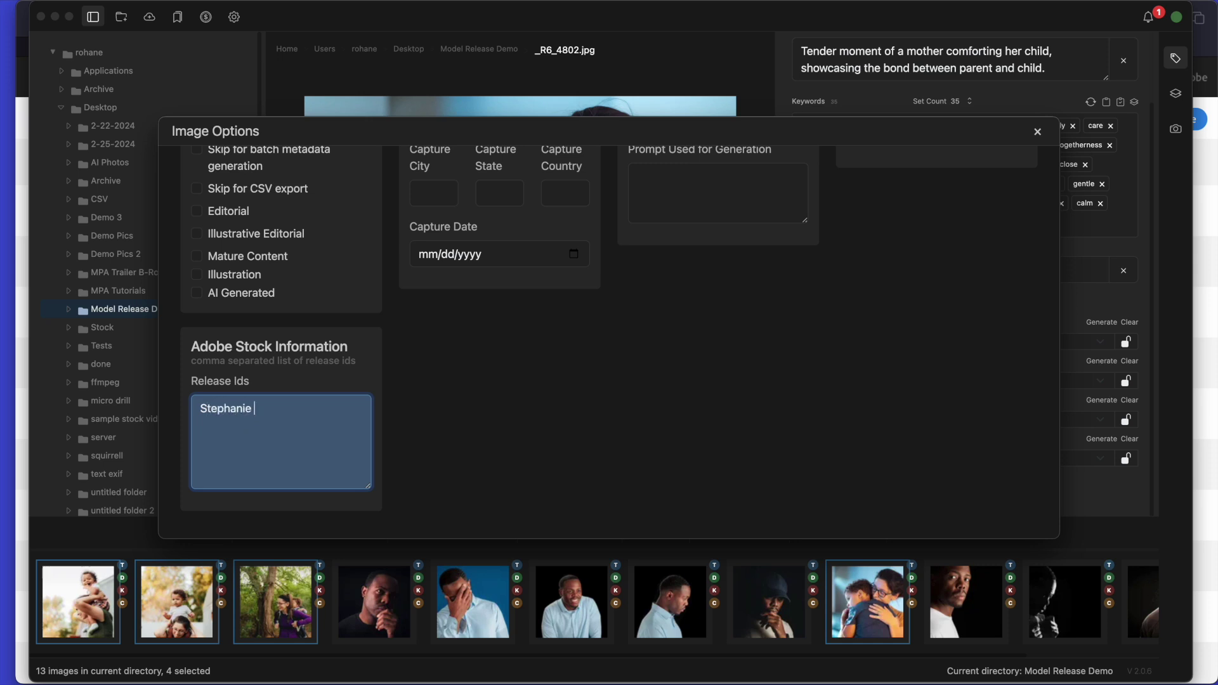
key(Tab)
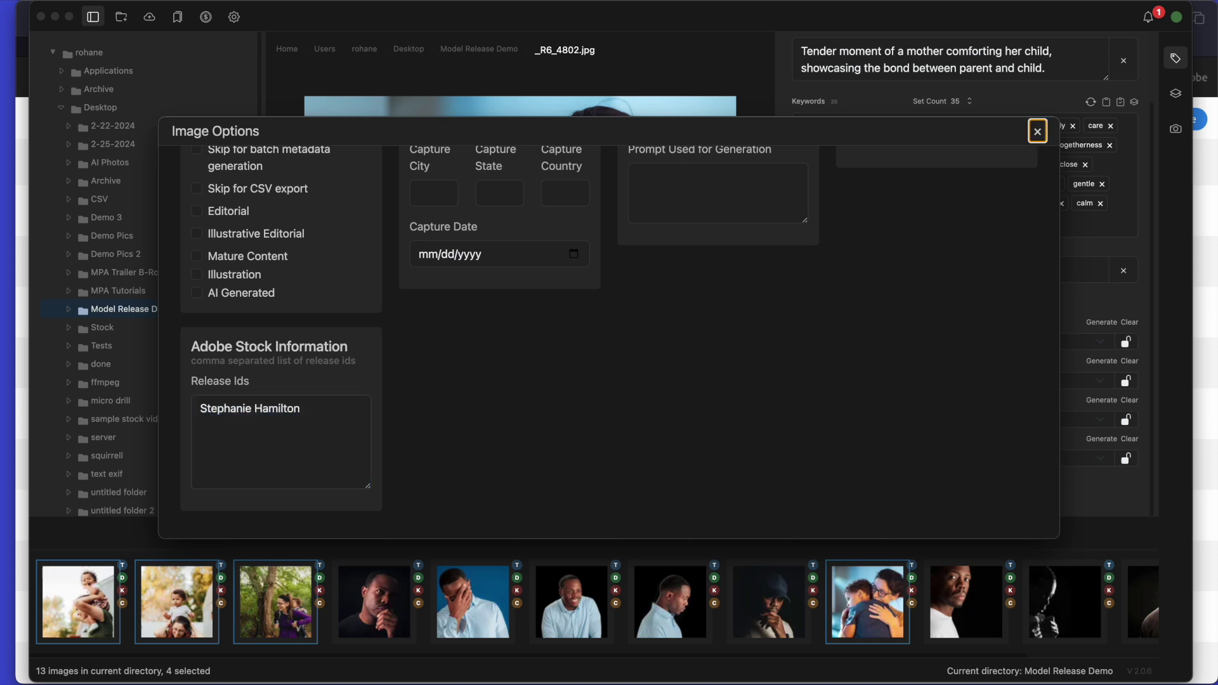
click(316, 439)
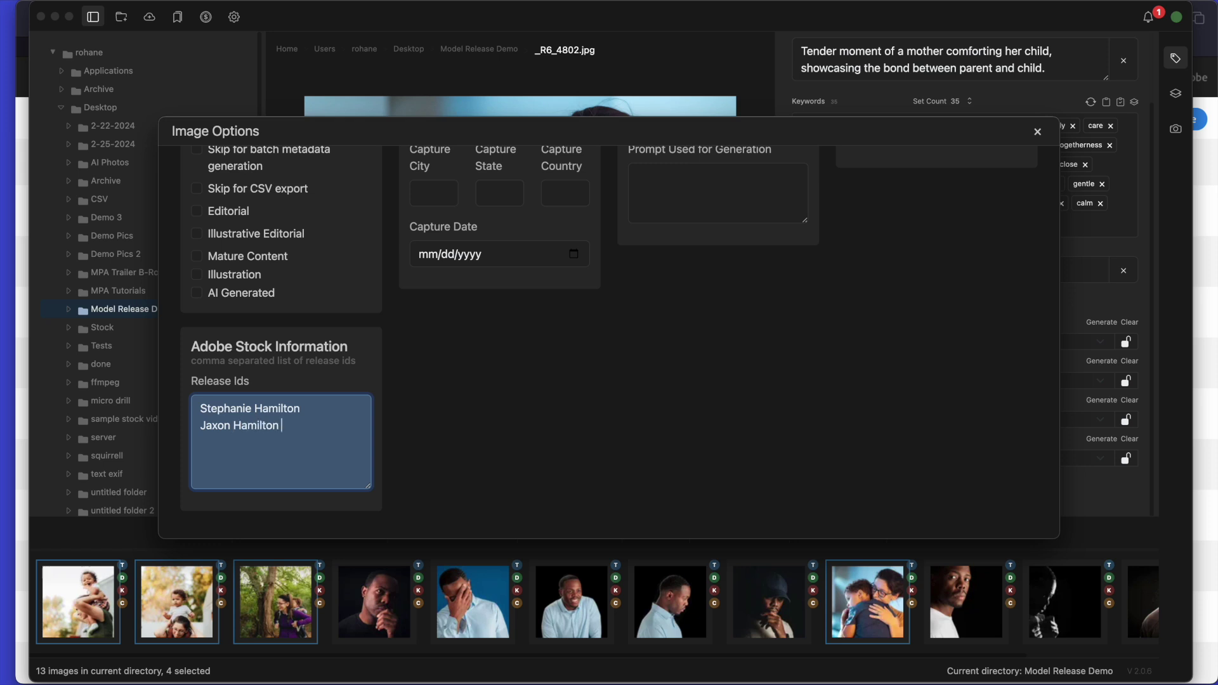
click(364, 413)
text(,)
click(316, 425)
click(319, 412)
click(653, 368)
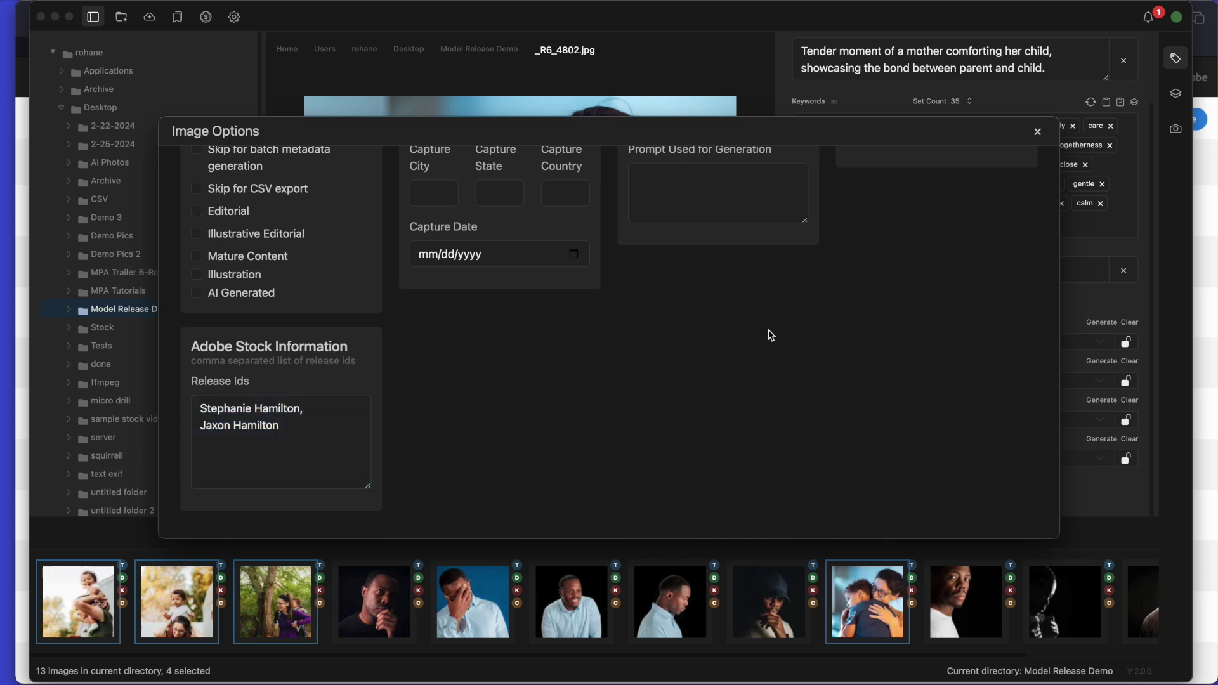
click(1038, 132)
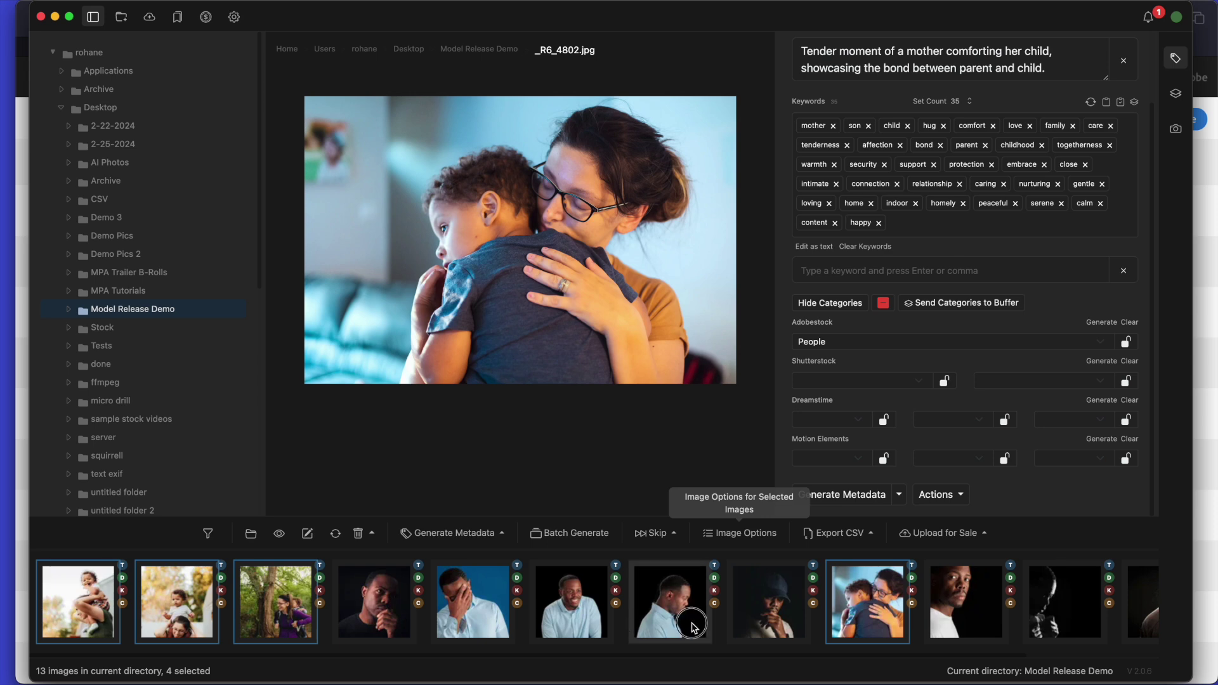
Verify the release IDs on the blue-shirt man and forest mother-and-child photos.
click(671, 602)
click(740, 533)
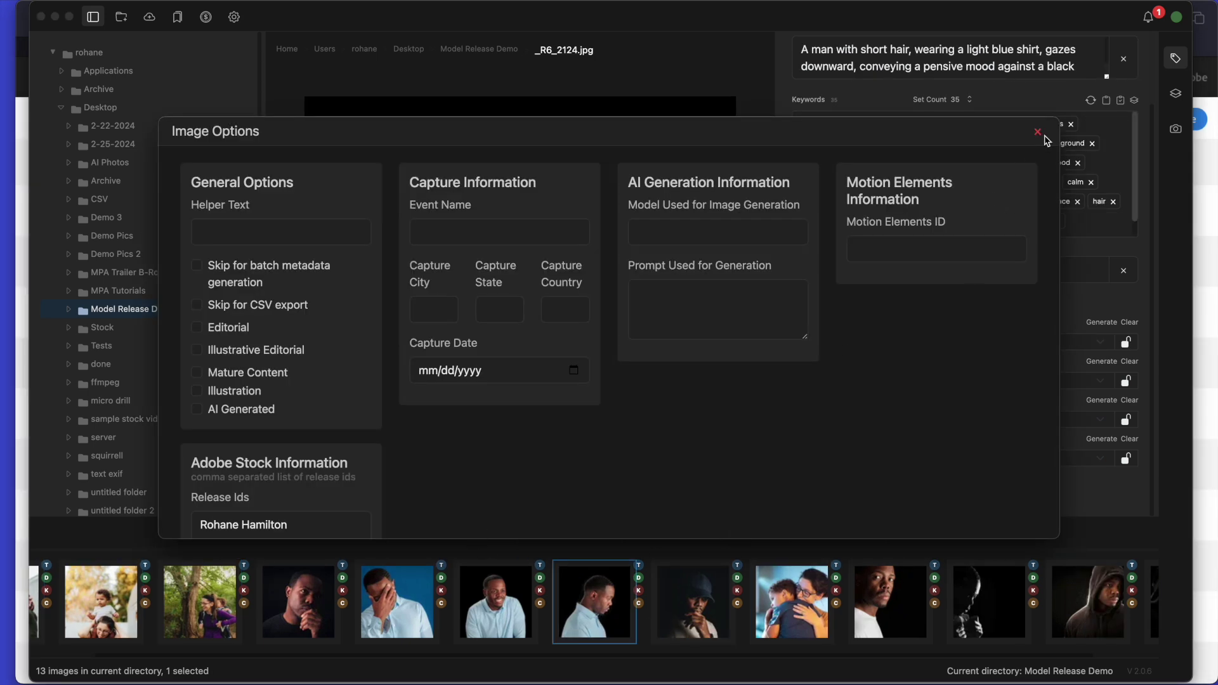
click(1038, 132)
key(Left)
key(Left)
key(Left)
key(Left)
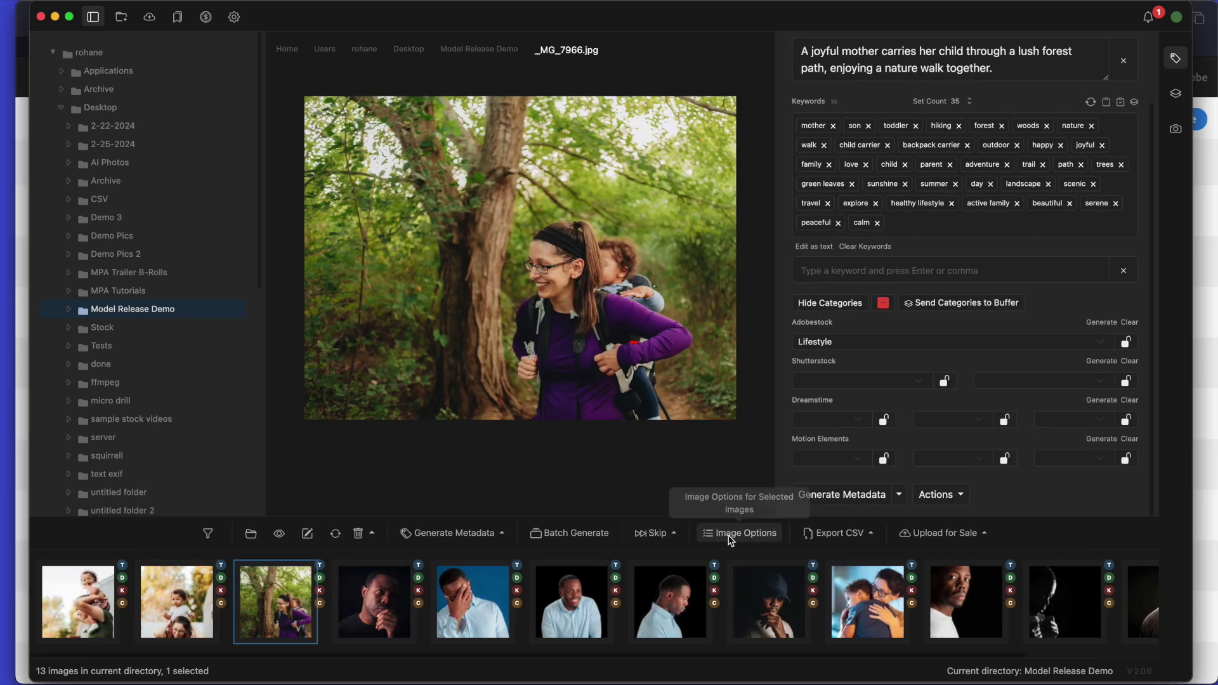
click(731, 537)
scroll(349, 411, down, 3)
scroll(498, 389, up, 3)
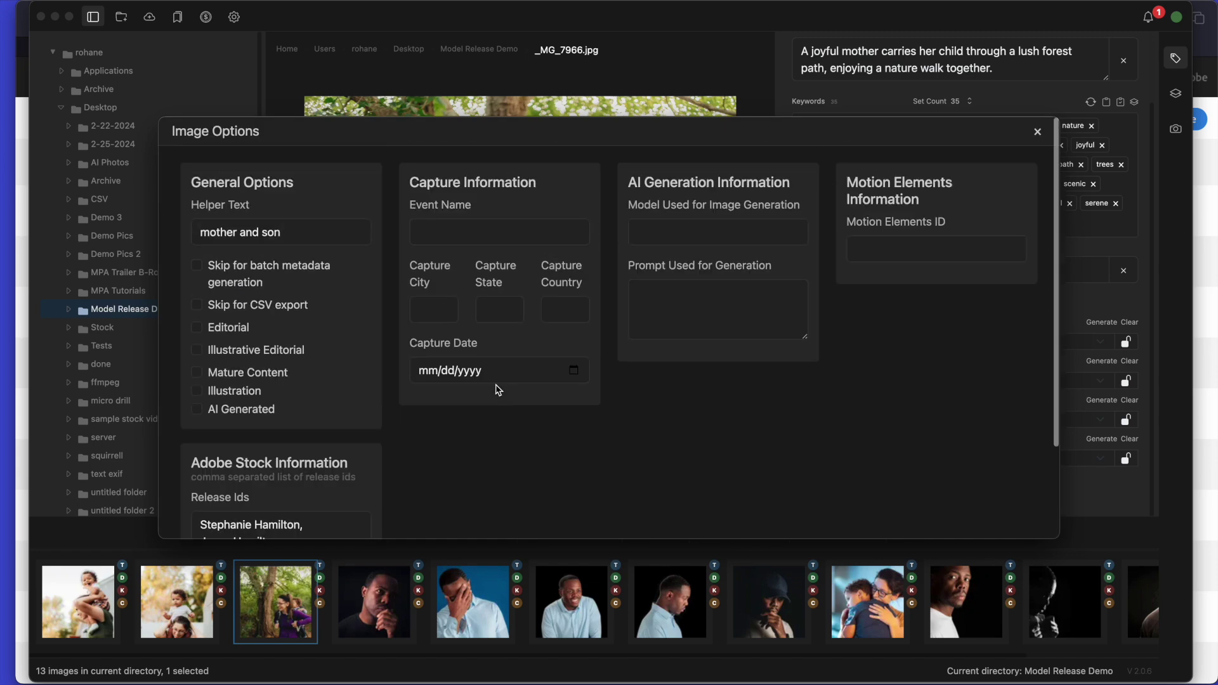
click(1037, 131)
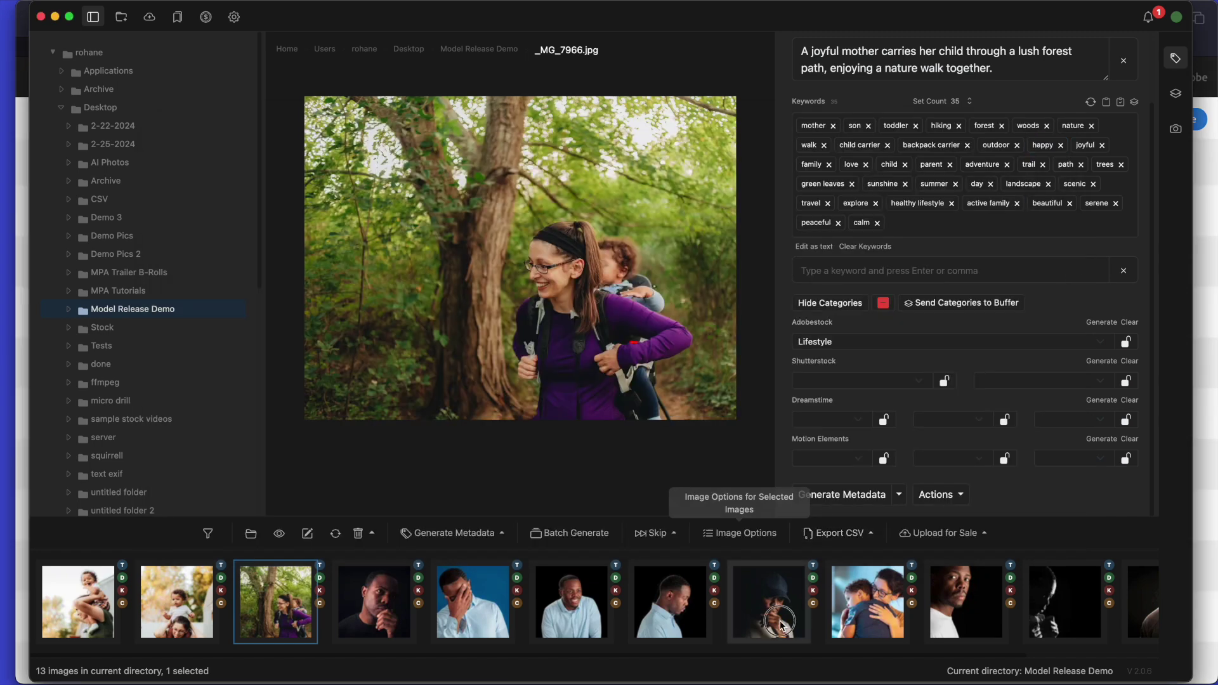
click(781, 625)
click(733, 612)
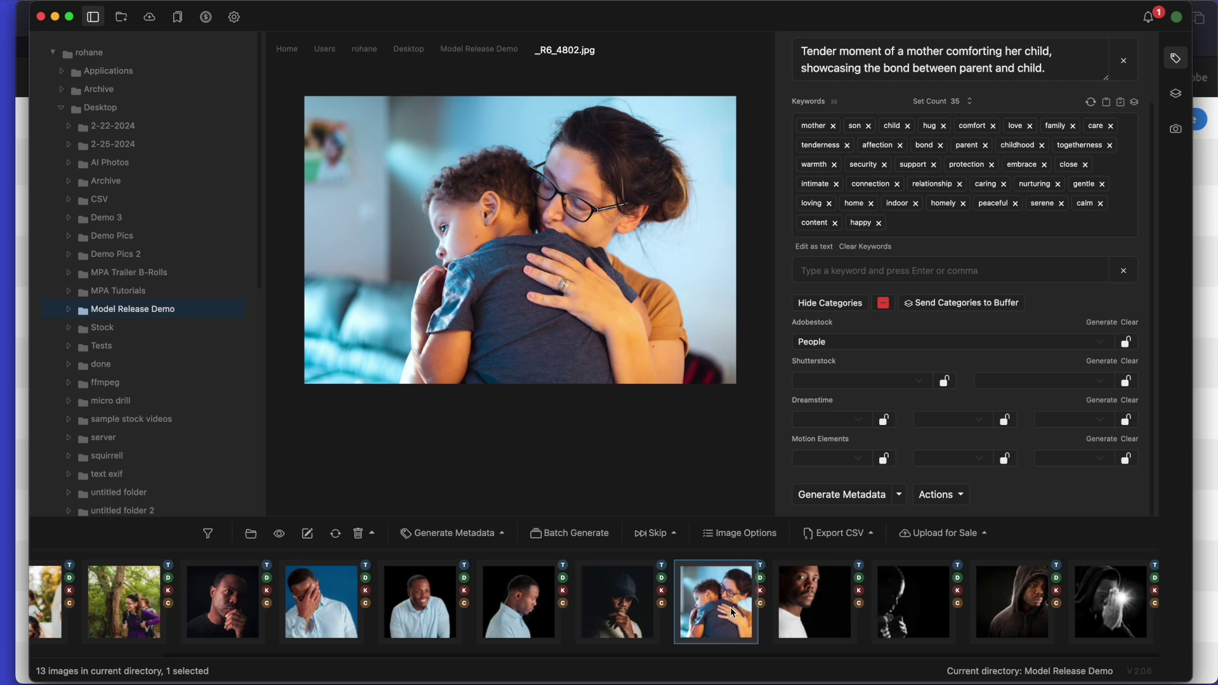
Select all 13 images and export their metadata as an Adobe Stock CSV.
key(super+a)
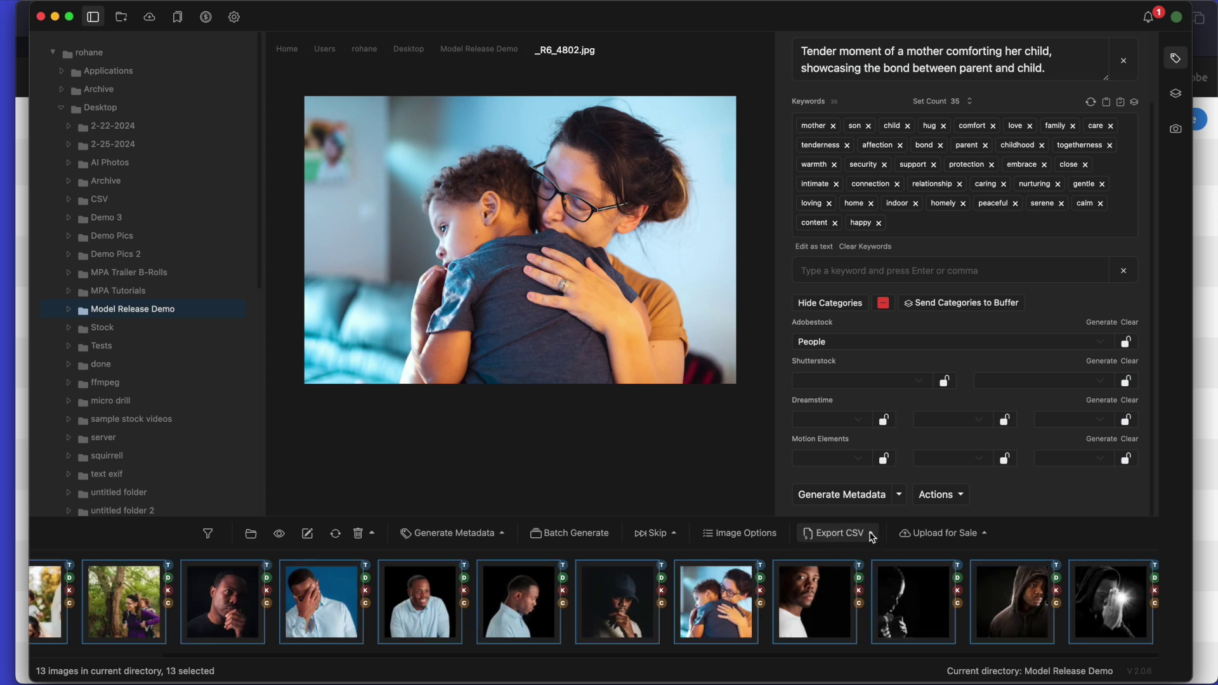
click(871, 534)
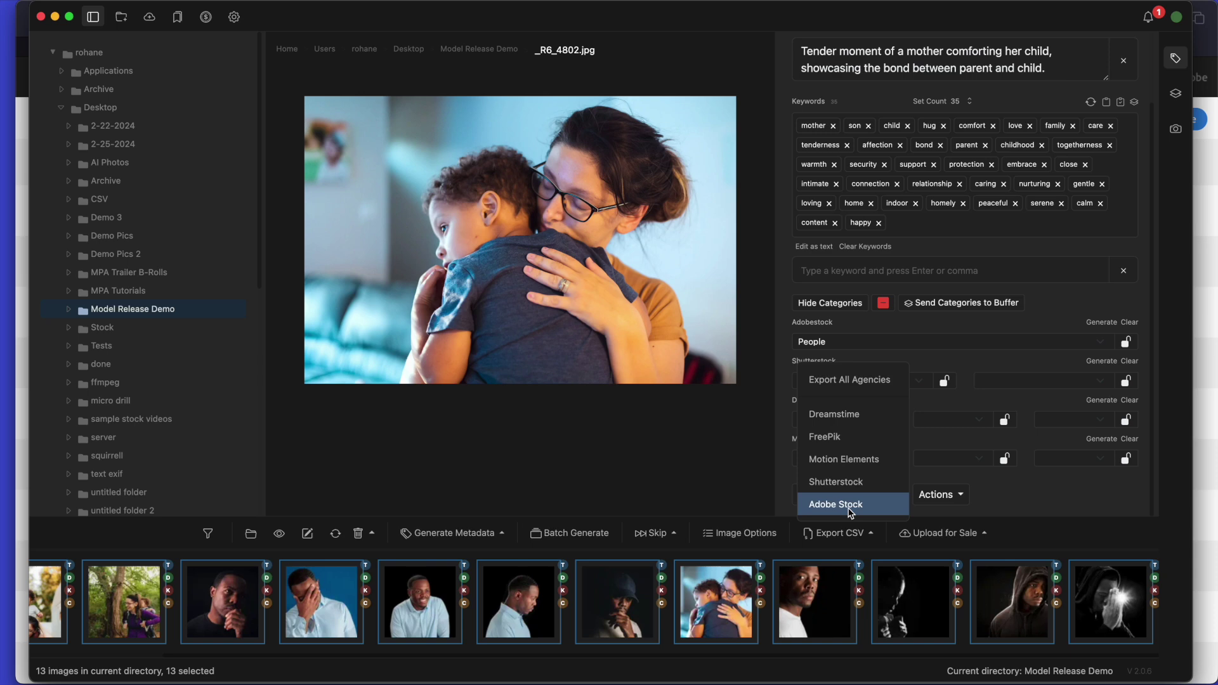
click(851, 507)
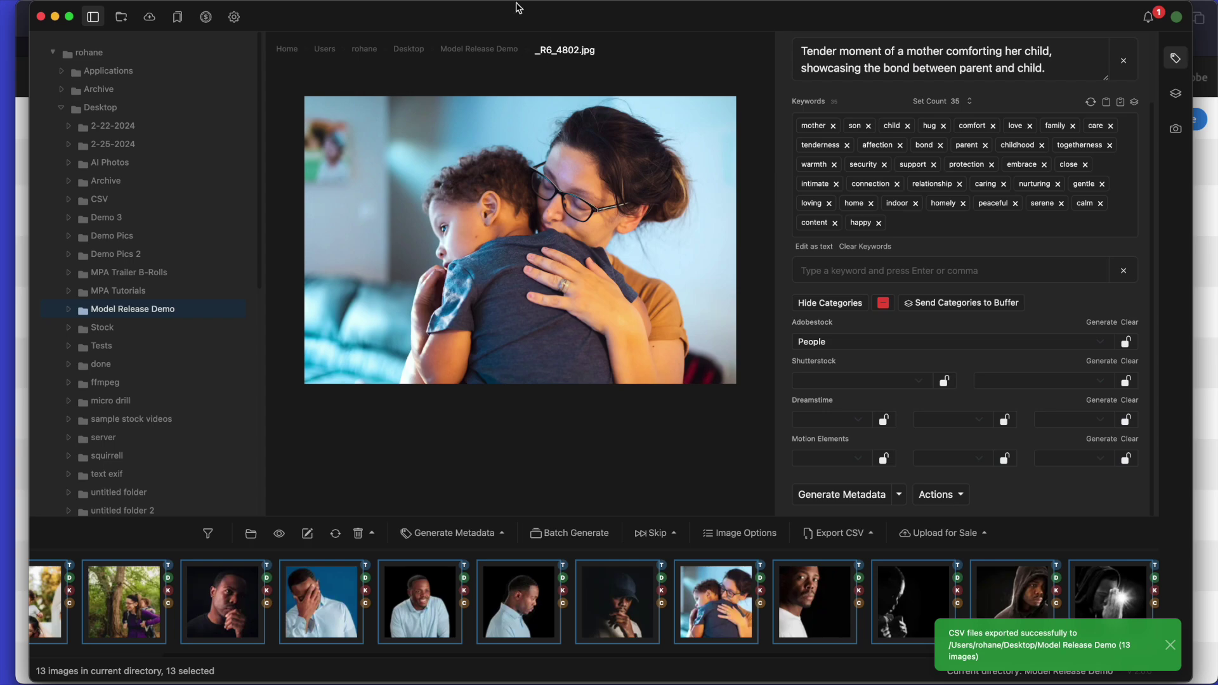
drag(518, 8, 493, 303)
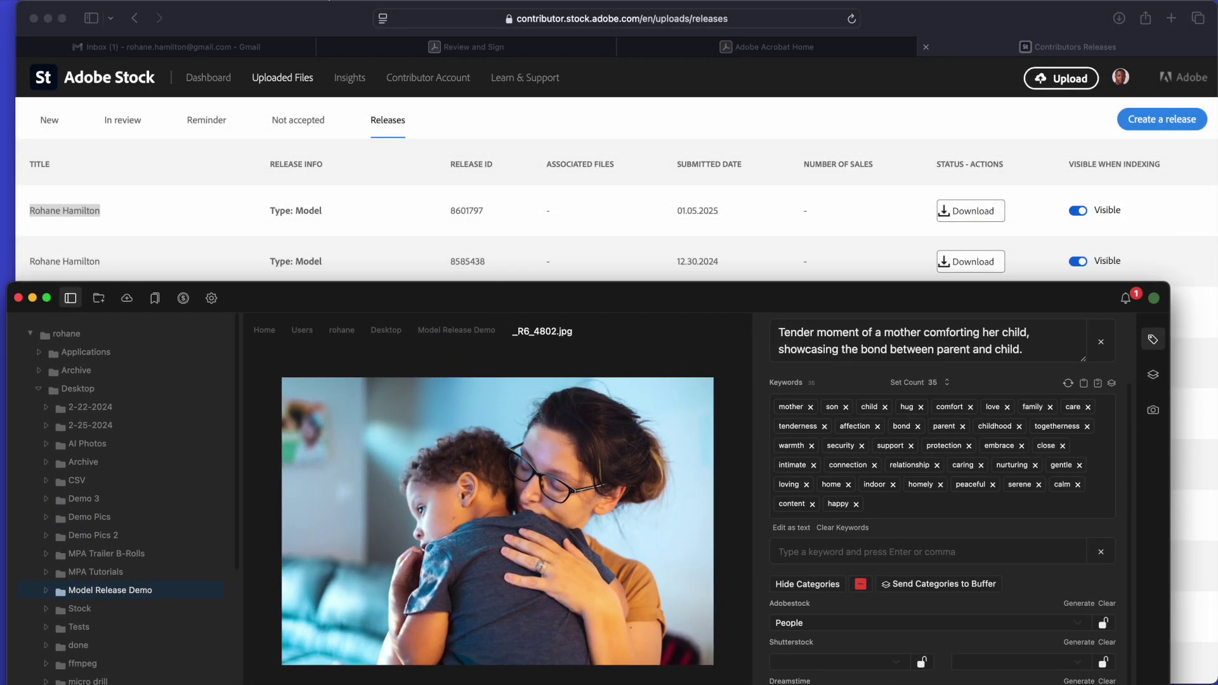
Open Model Release Demo, select Adobe Stock-01052025_055024.csv, and move Finder to the Adobe Stock desktop.
key(ctrl+Up)
key(Escape)
key(ctrl+Right)
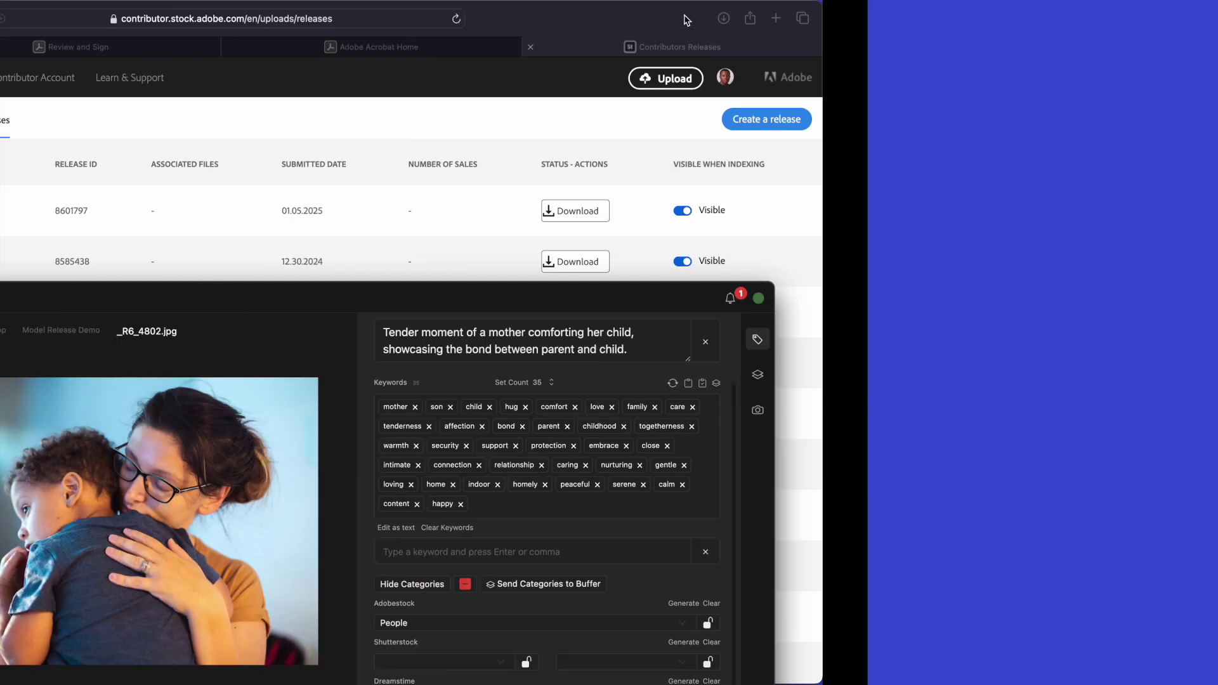
double_click(961, 192)
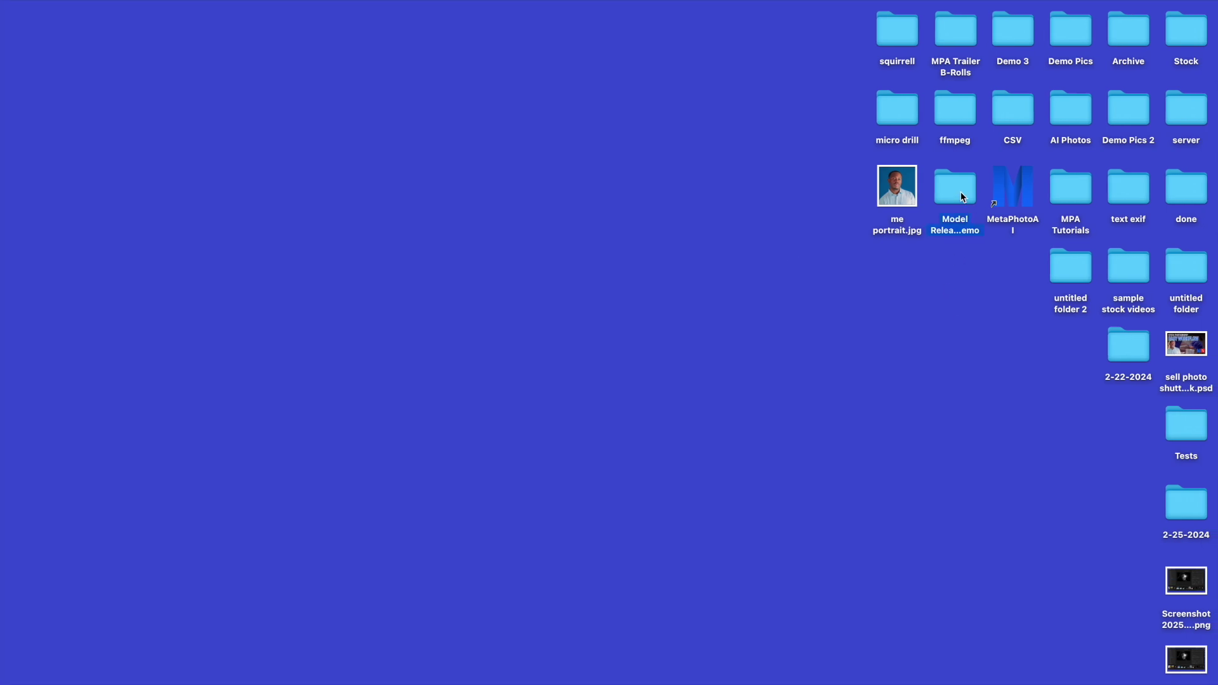
click(551, 409)
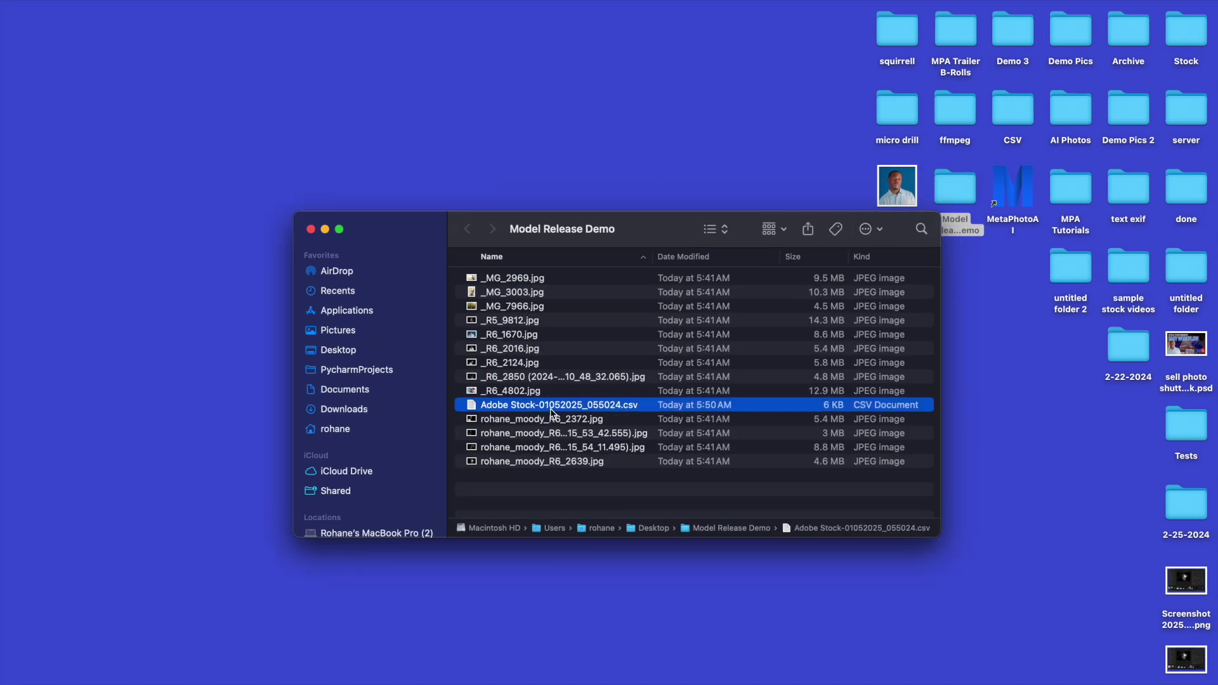
drag(667, 236, 569, 290)
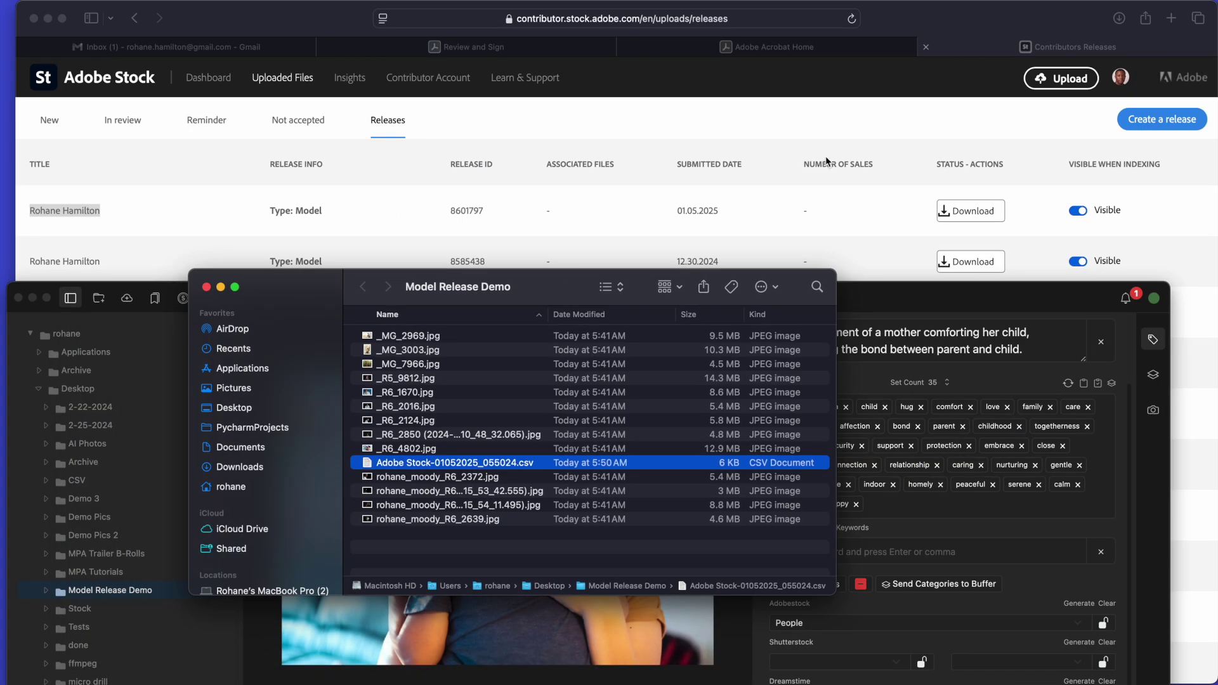
click(725, 121)
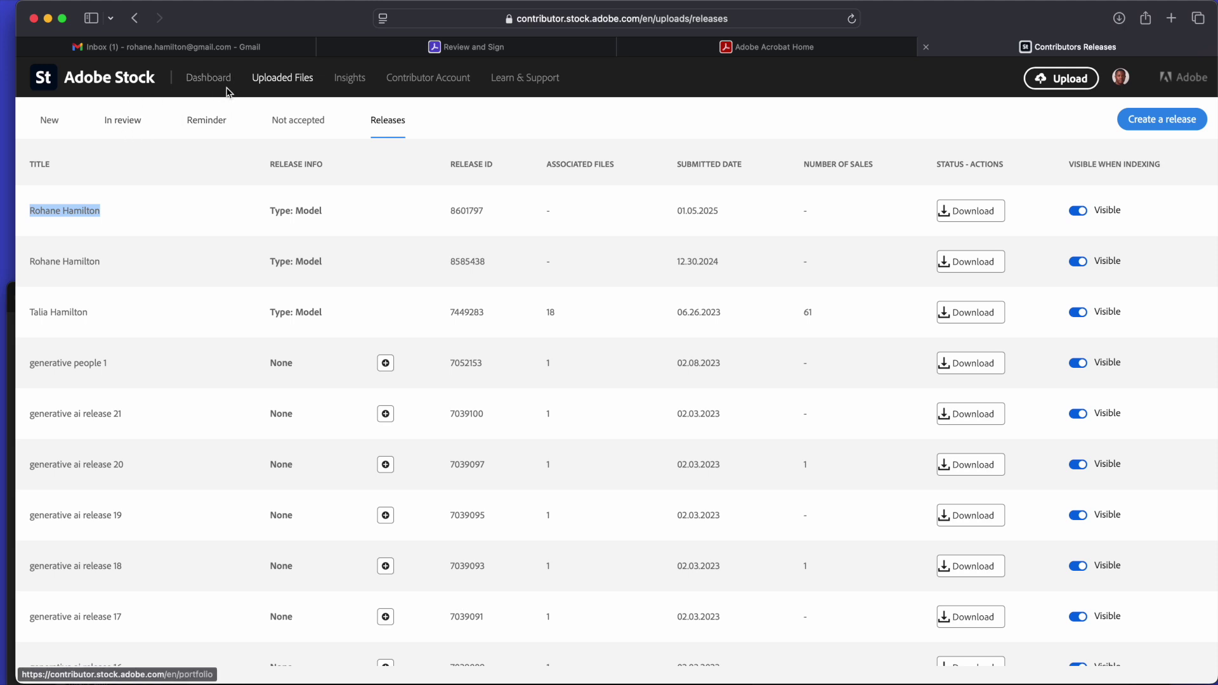
Upload the 13 photos from Model Release Demo to Adobe Stock, leaving out the CSV file.
click(51, 119)
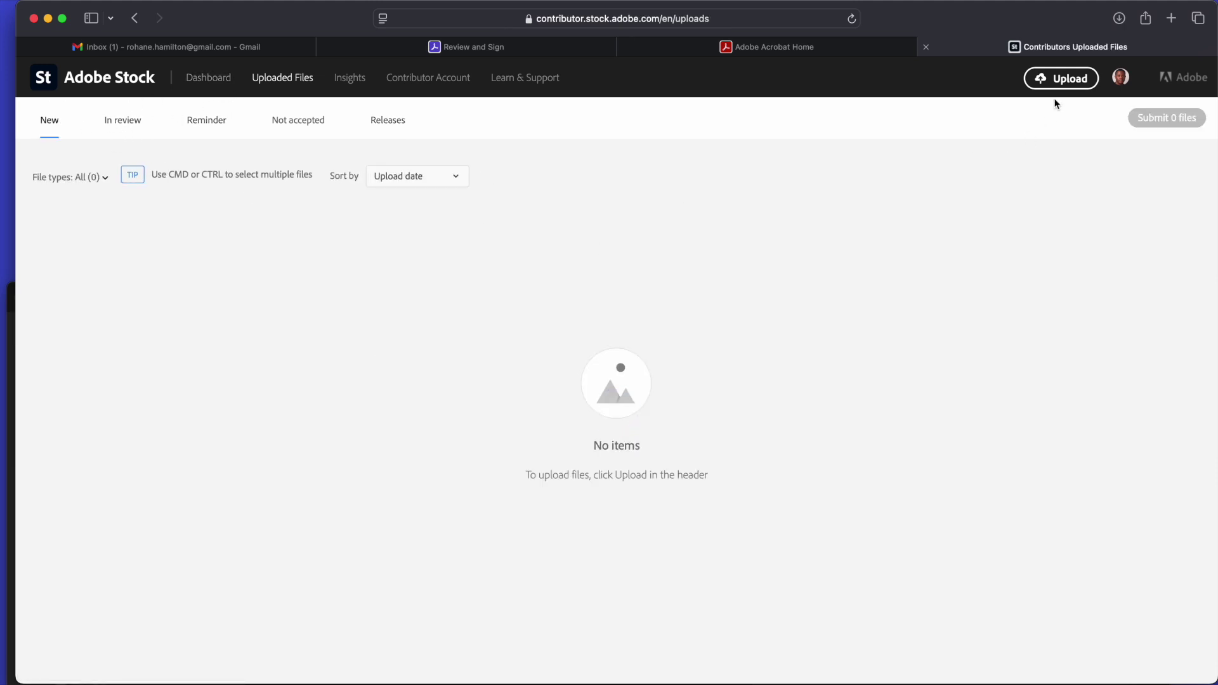
click(1059, 79)
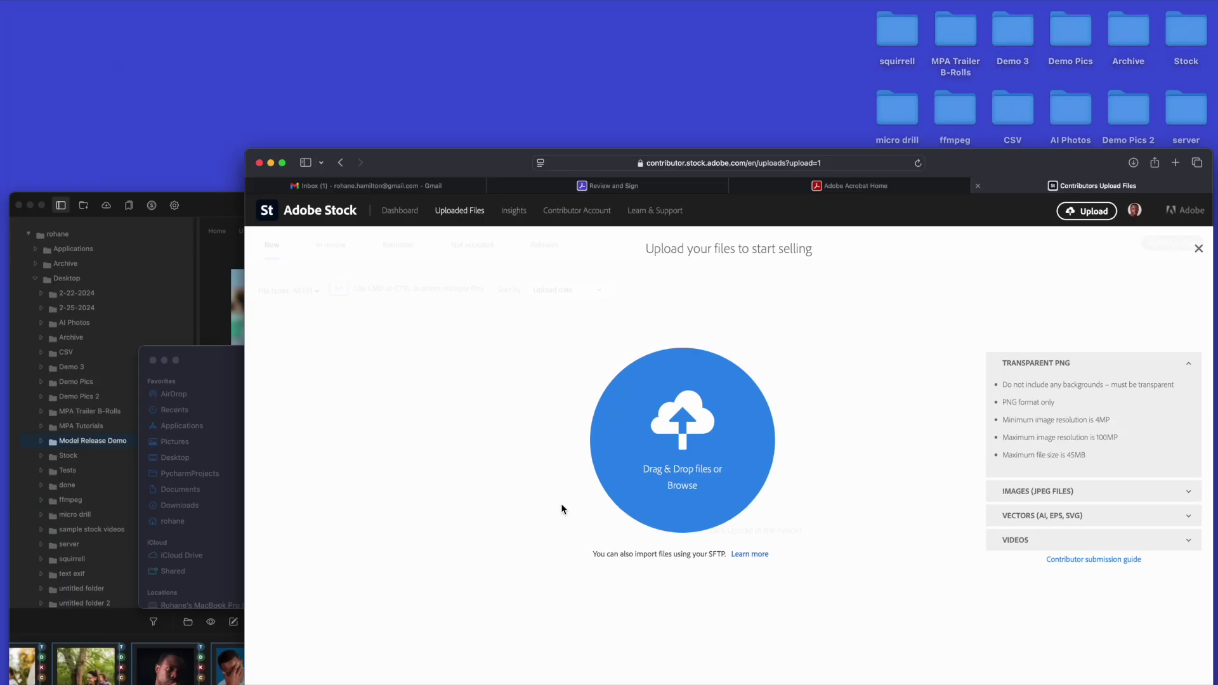
key(ctrl+Up)
click(381, 485)
drag(647, 579, 632, 334)
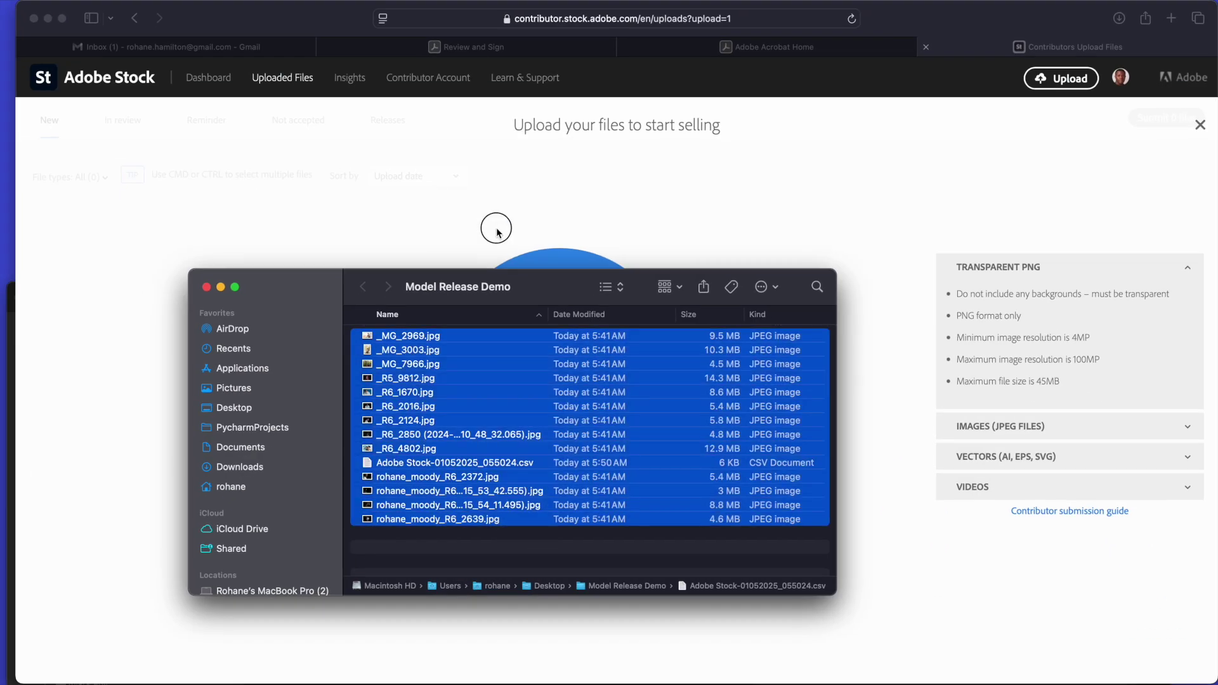
super+click(425, 469)
drag(522, 290, 830, 293)
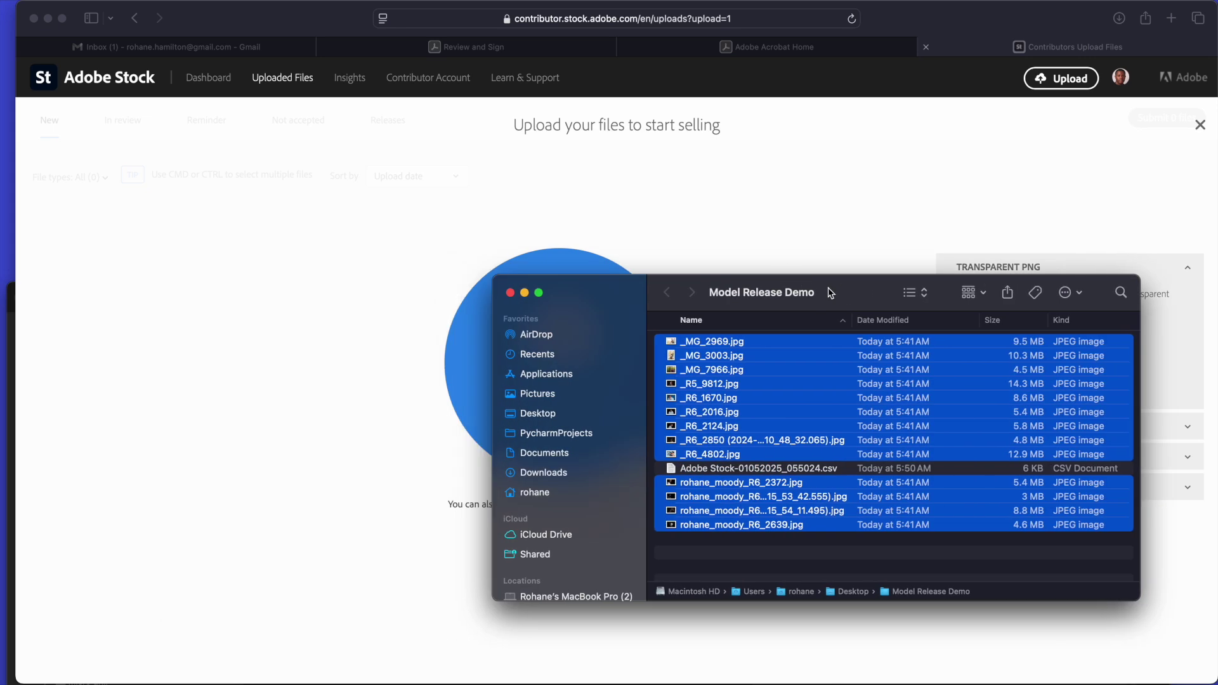
drag(764, 409, 464, 366)
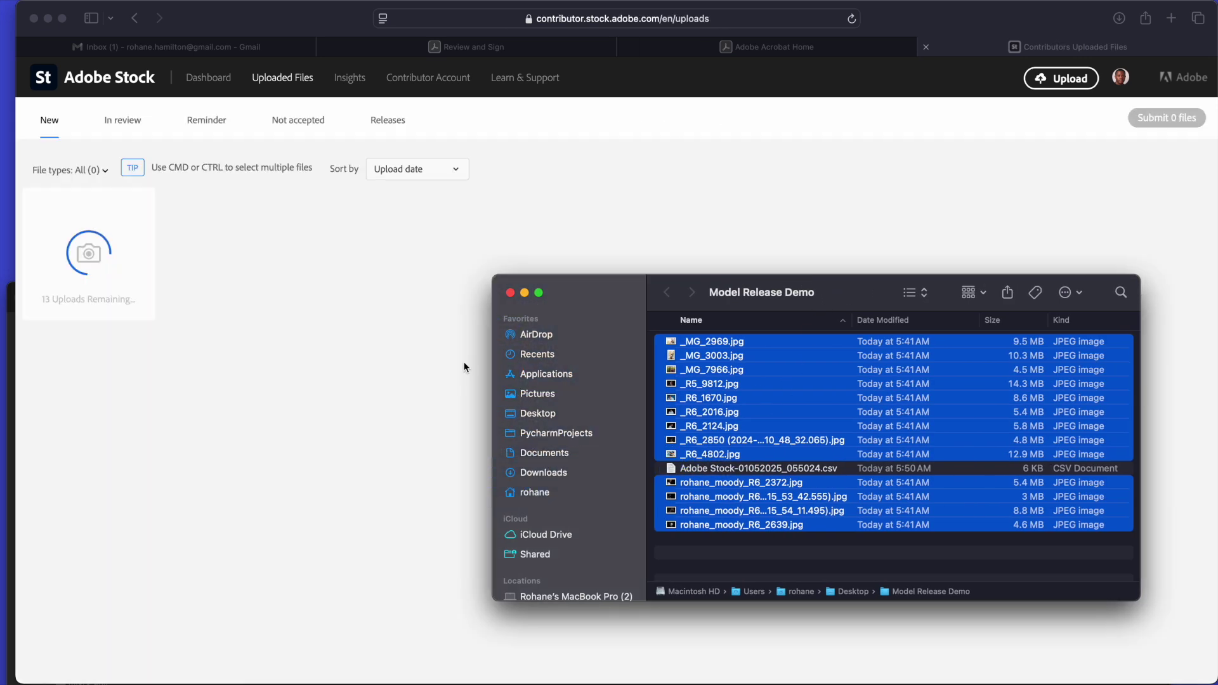
click(428, 373)
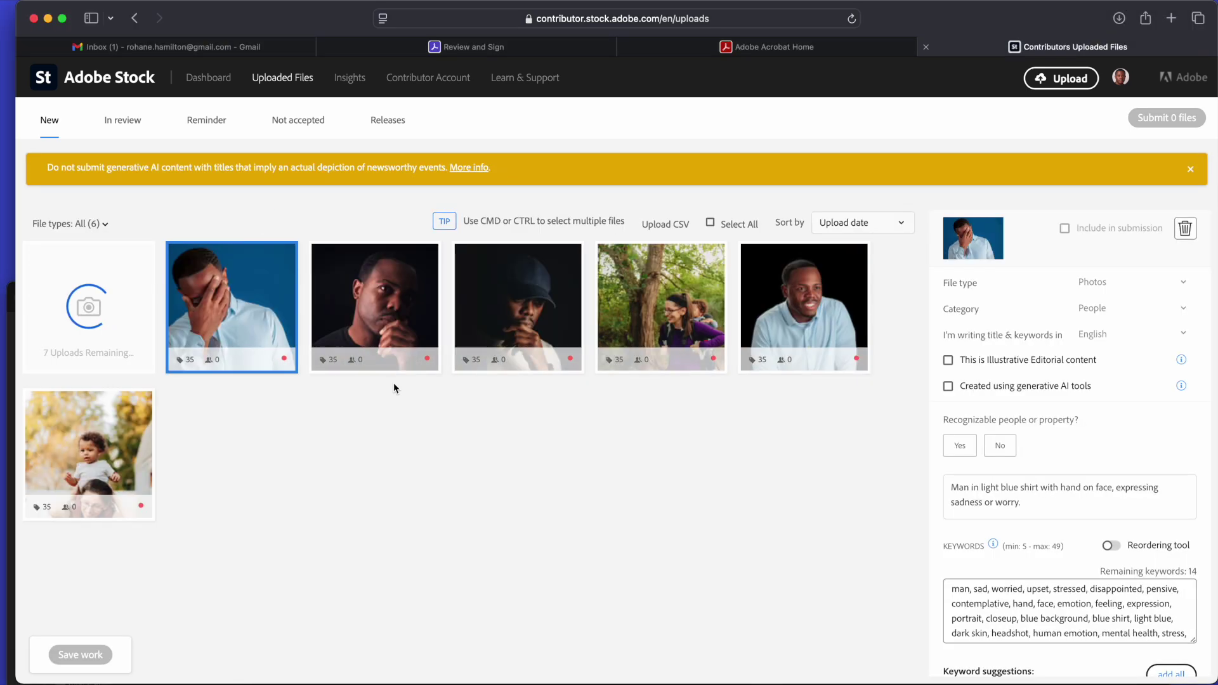
Check each uploaded photo's title and keywords, then bring up the Upload CSV window.
scroll(581, 558, down, 1)
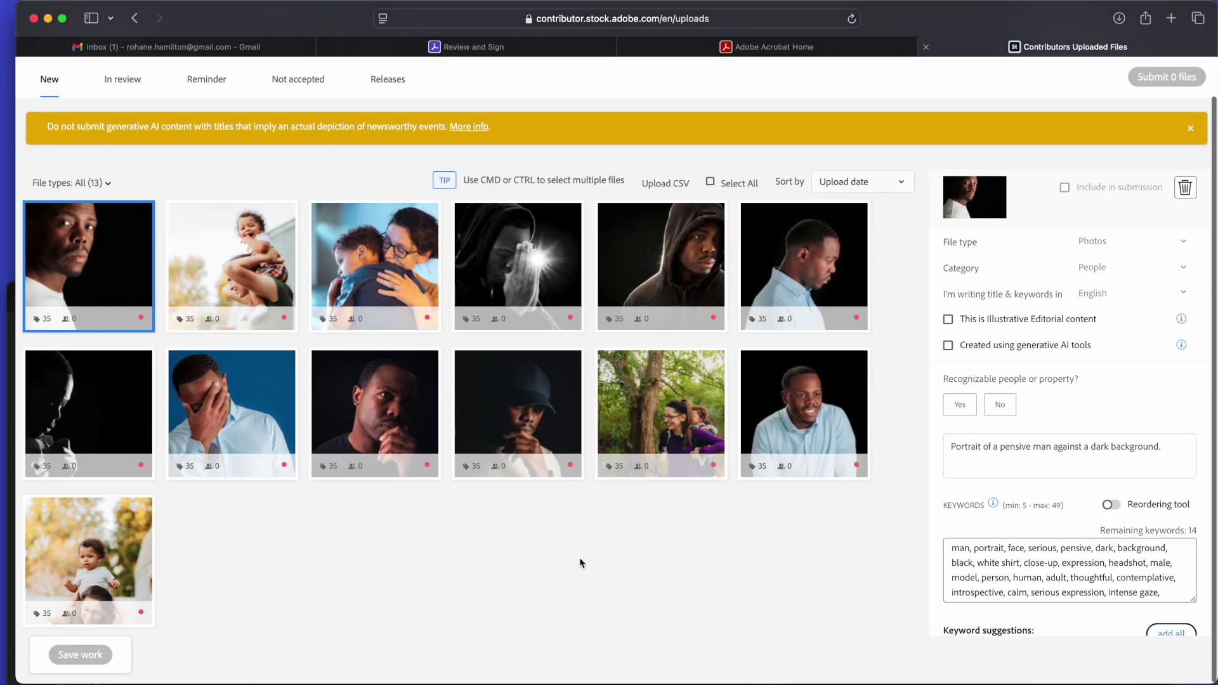
click(542, 597)
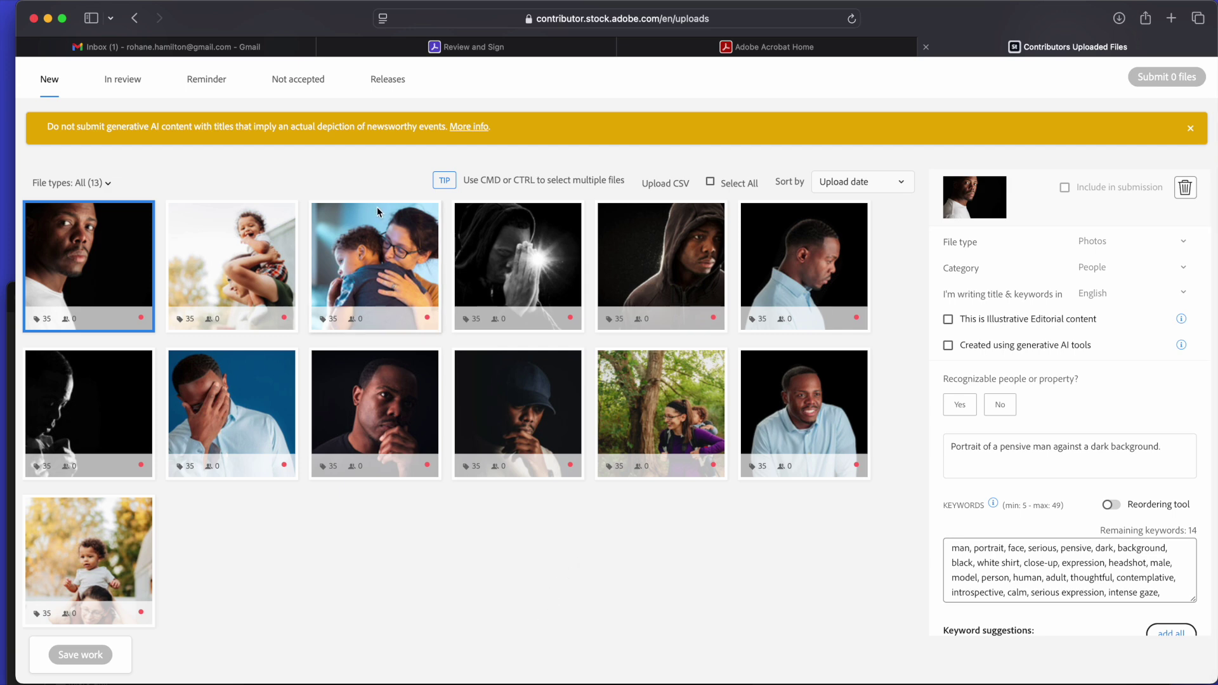
click(197, 171)
click(419, 267)
click(565, 267)
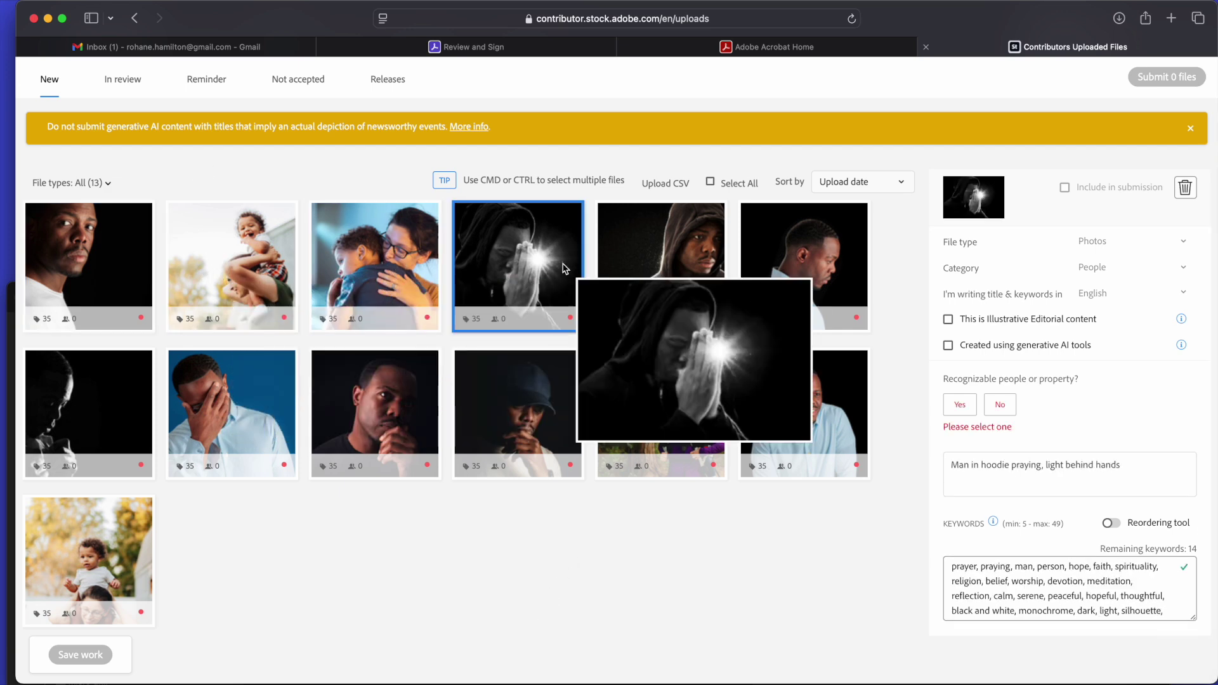
click(713, 271)
click(773, 276)
click(646, 422)
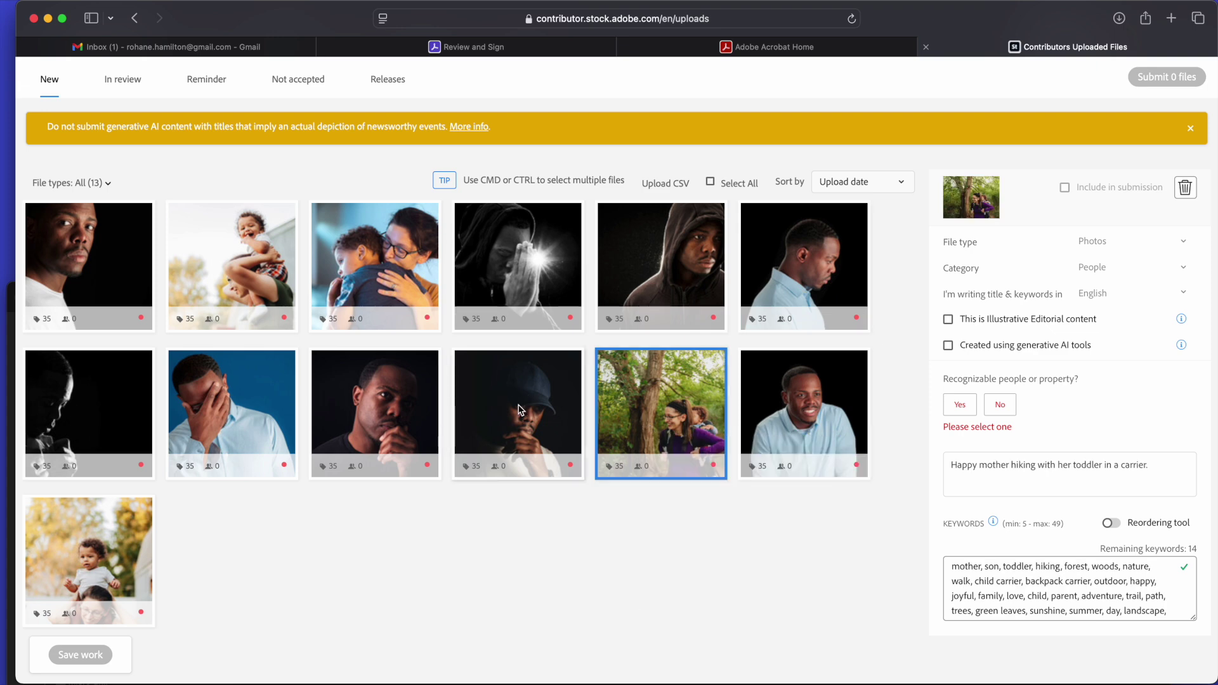
click(406, 409)
click(232, 406)
click(77, 389)
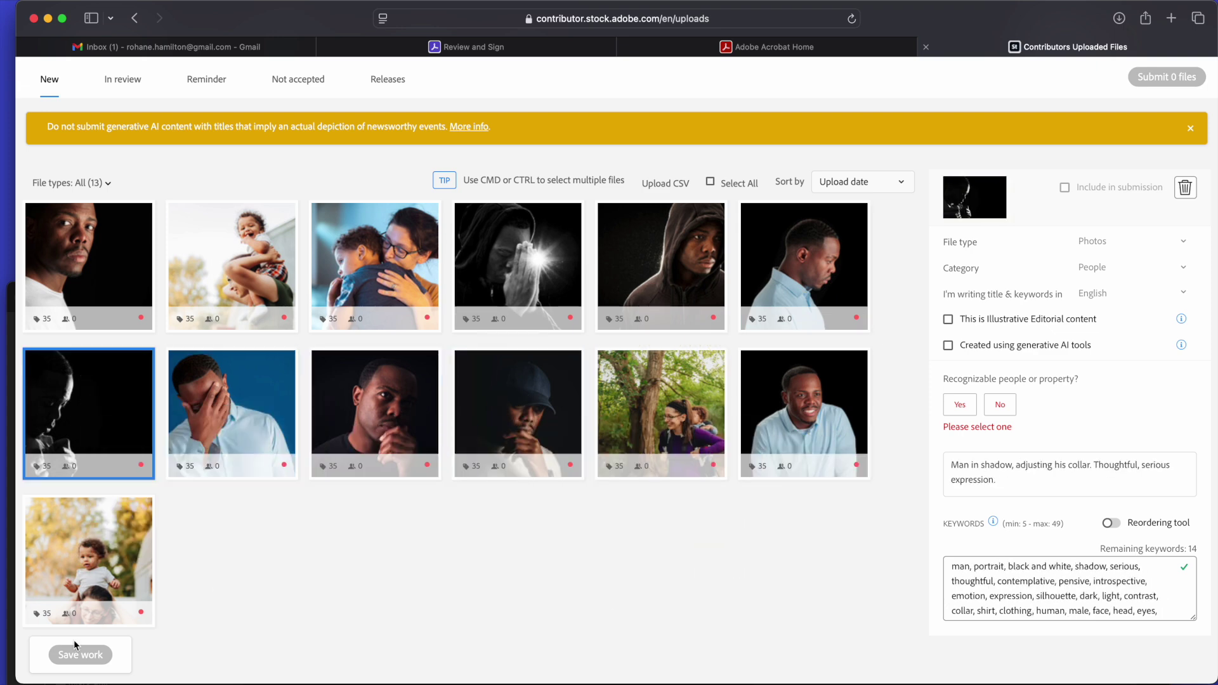
click(82, 592)
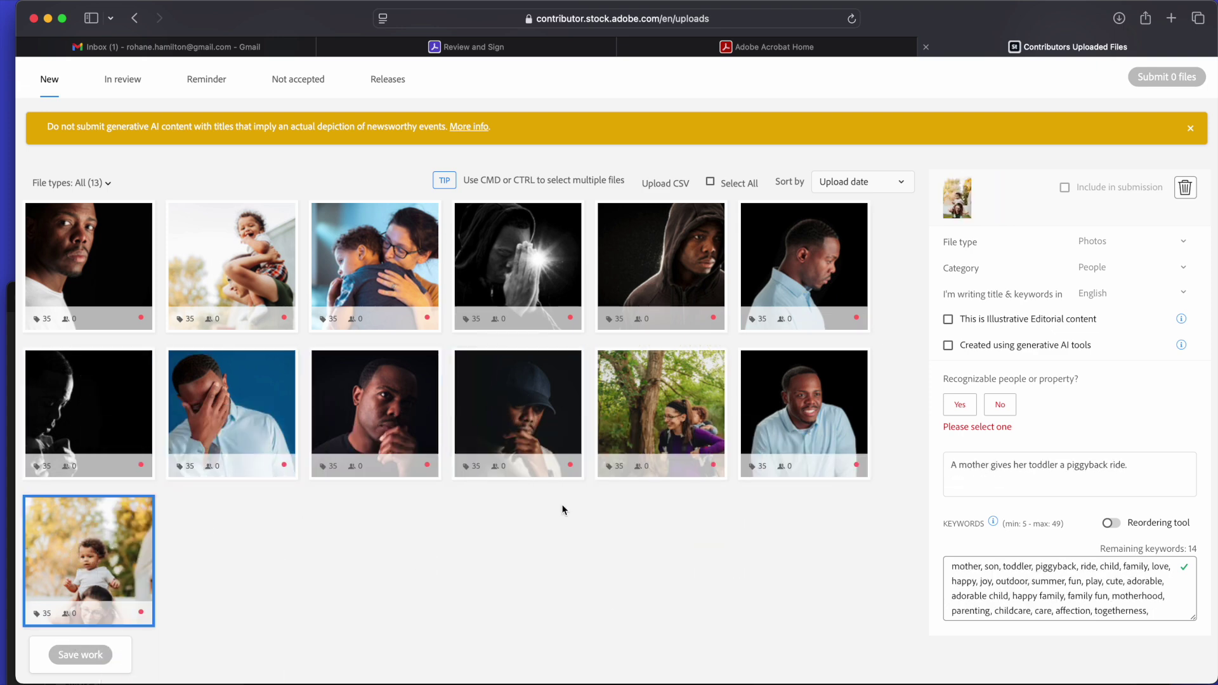
scroll(562, 510, up, 2)
click(677, 227)
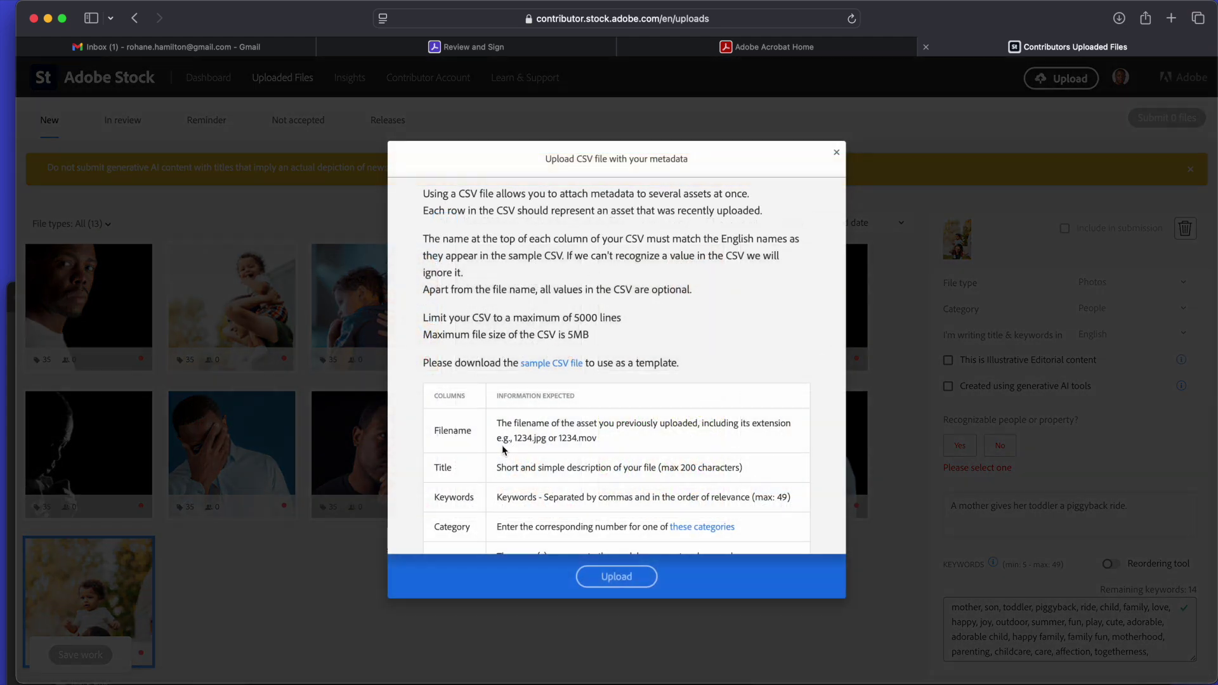
Choose Adobe Stock-01052025_055024.csv from Model Release Demo and upload it to apply the metadata.
scroll(644, 308, down, 4)
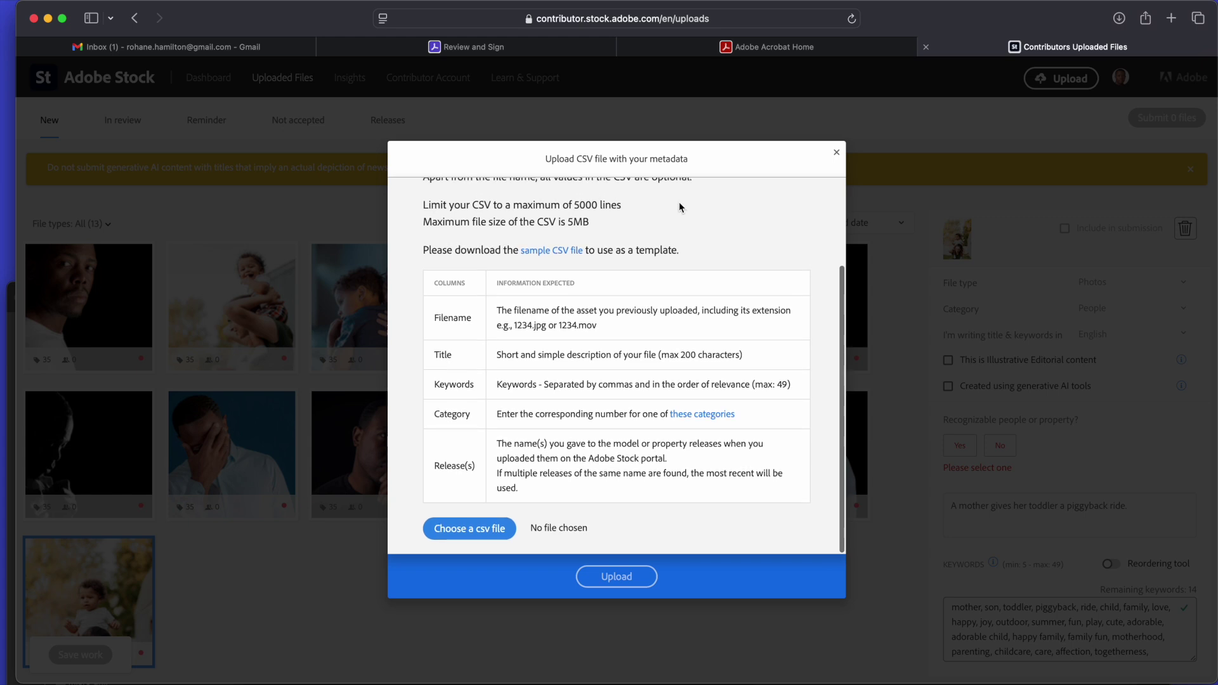
scroll(629, 329, down, 1)
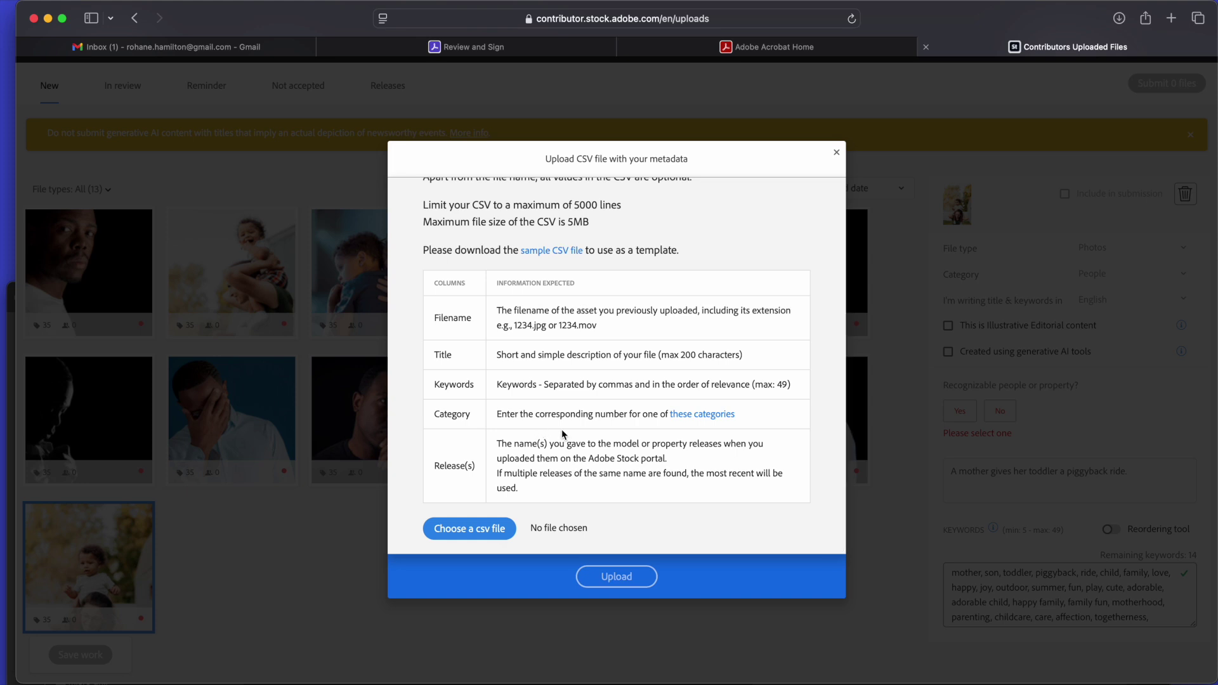
scroll(520, 486, up, 3)
scroll(495, 489, down, 3)
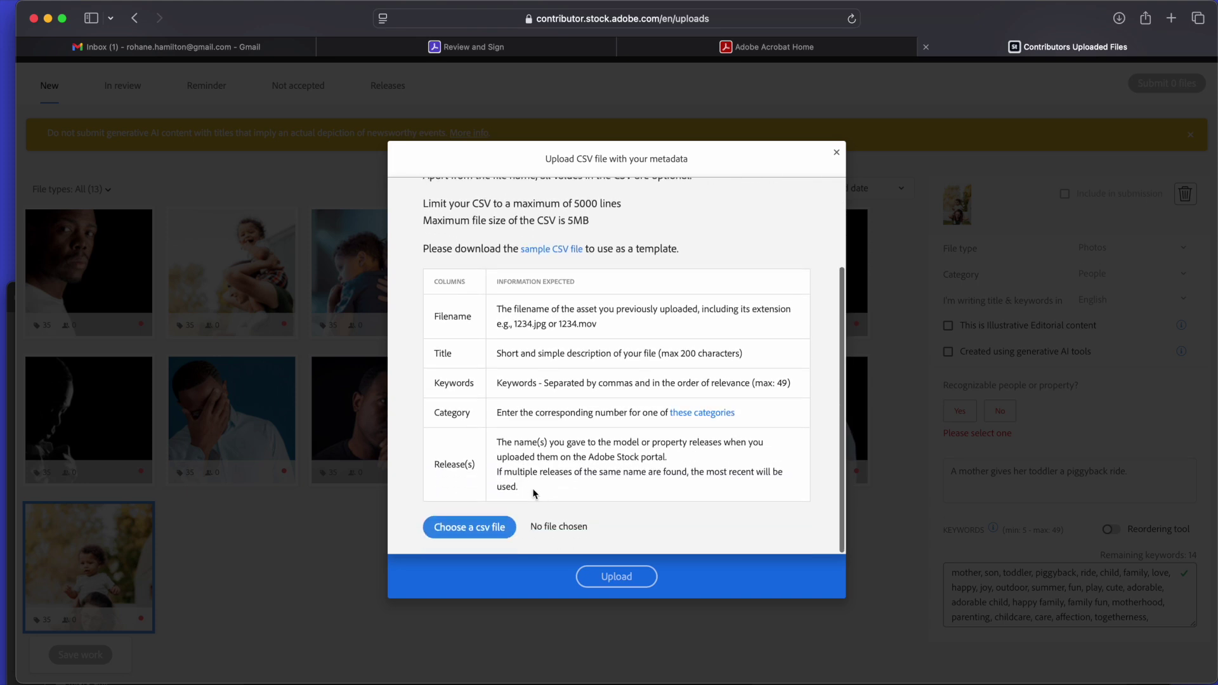
click(479, 534)
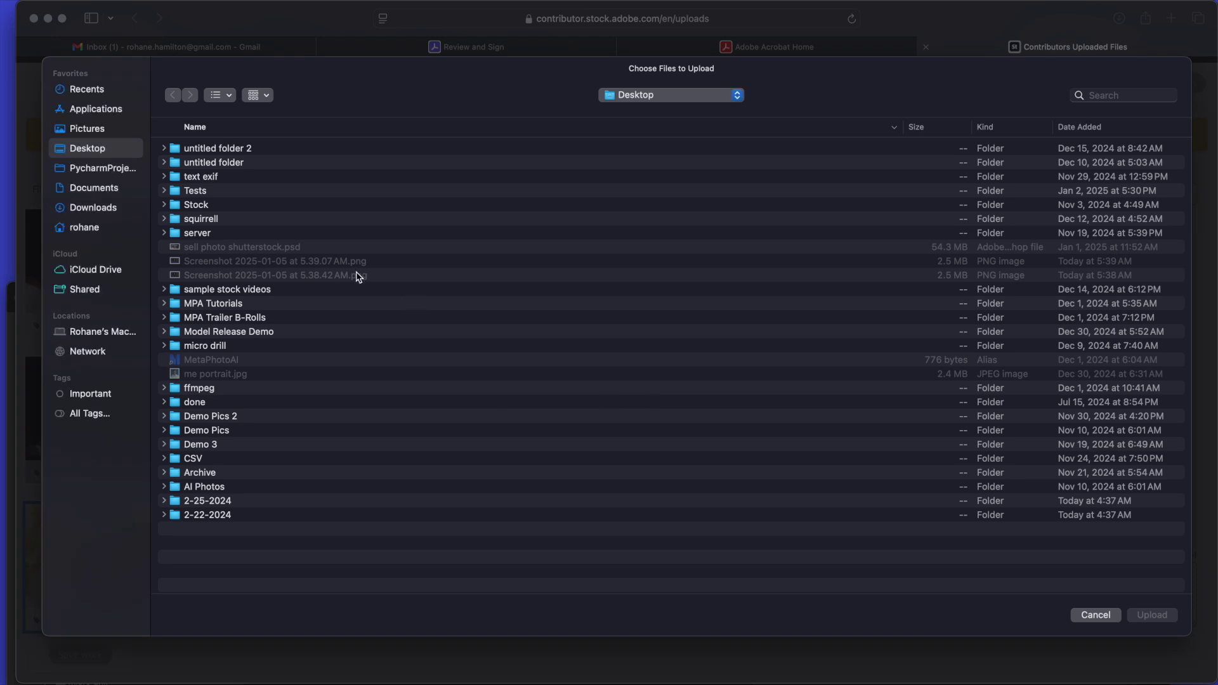
double_click(246, 336)
click(318, 206)
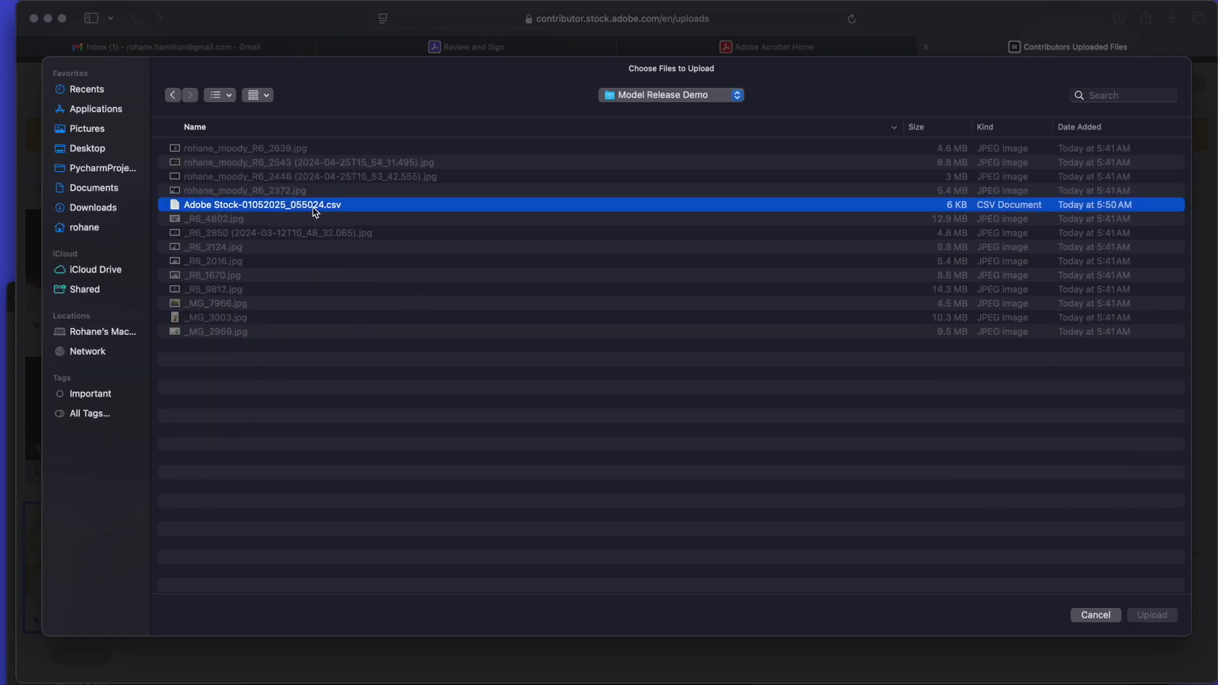
click(1154, 612)
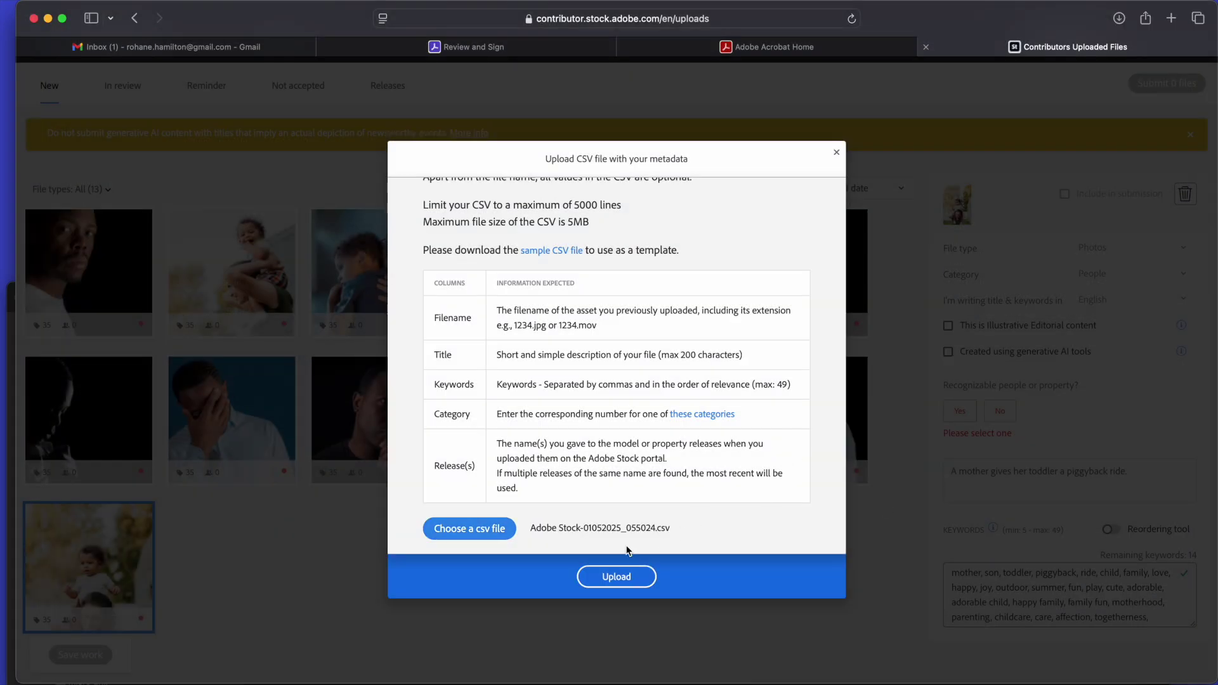
click(614, 579)
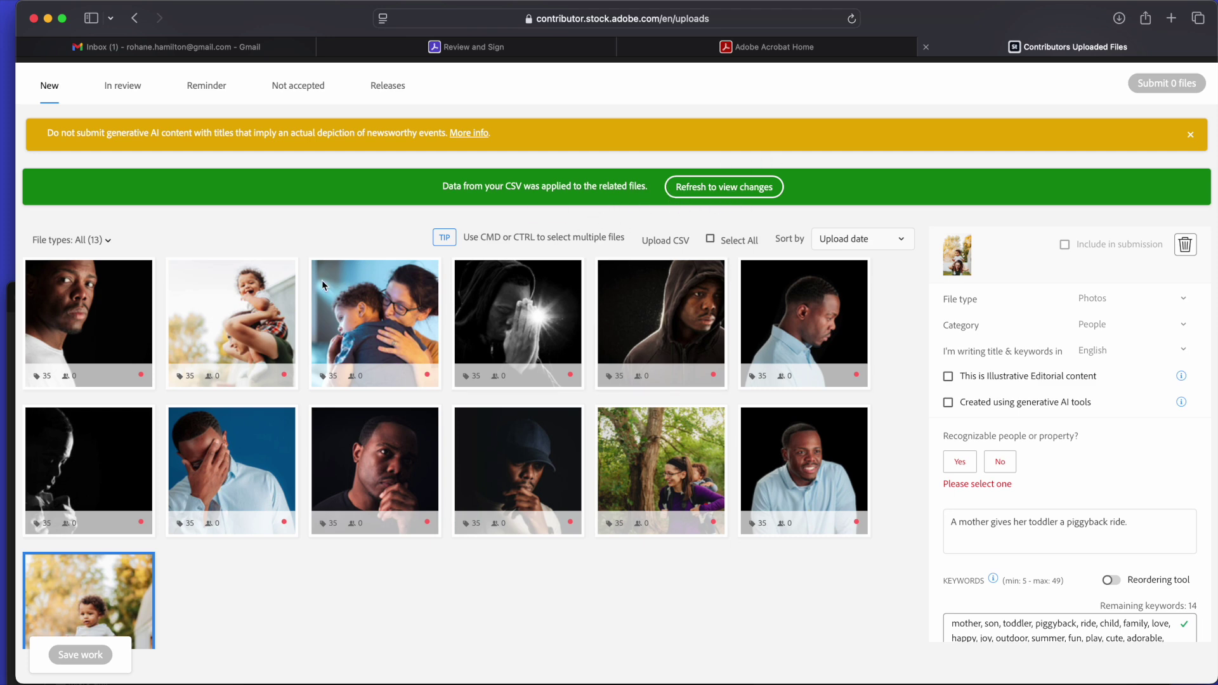
mouse_move(203, 379)
mouse_move(365, 379)
click(732, 188)
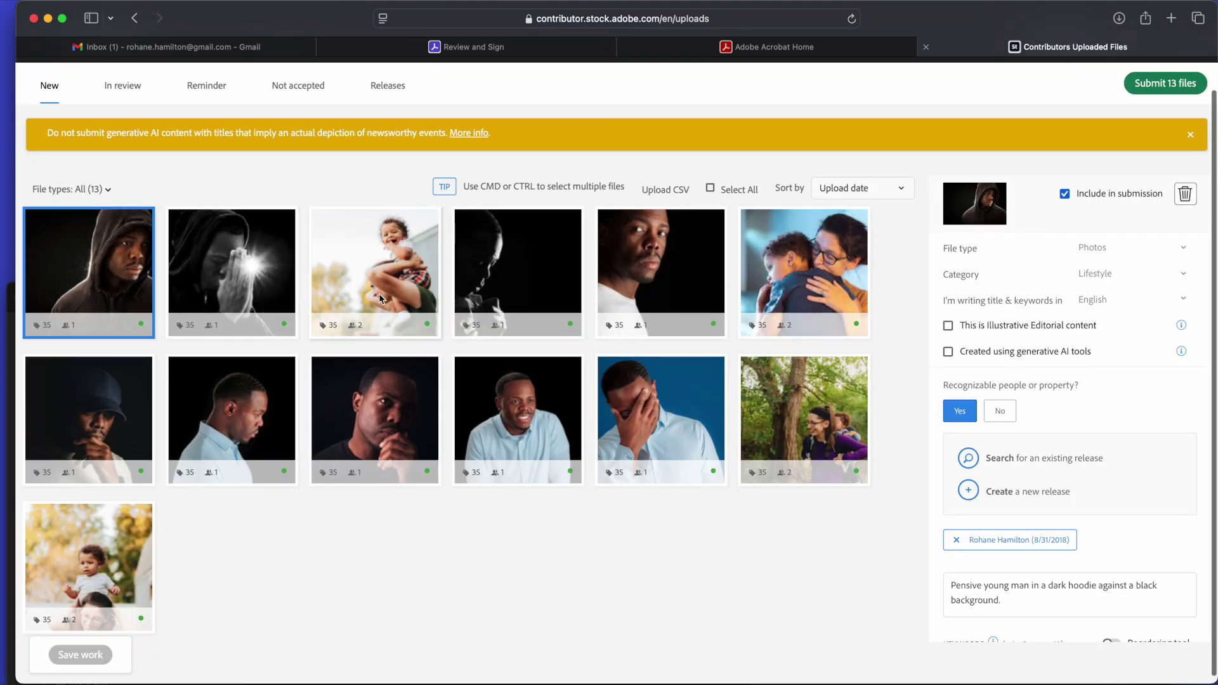
Verify releases and titles on the mother-and-son, hand-on-face, white-shirt, smiling, chin and cap photos.
mouse_move(371, 303)
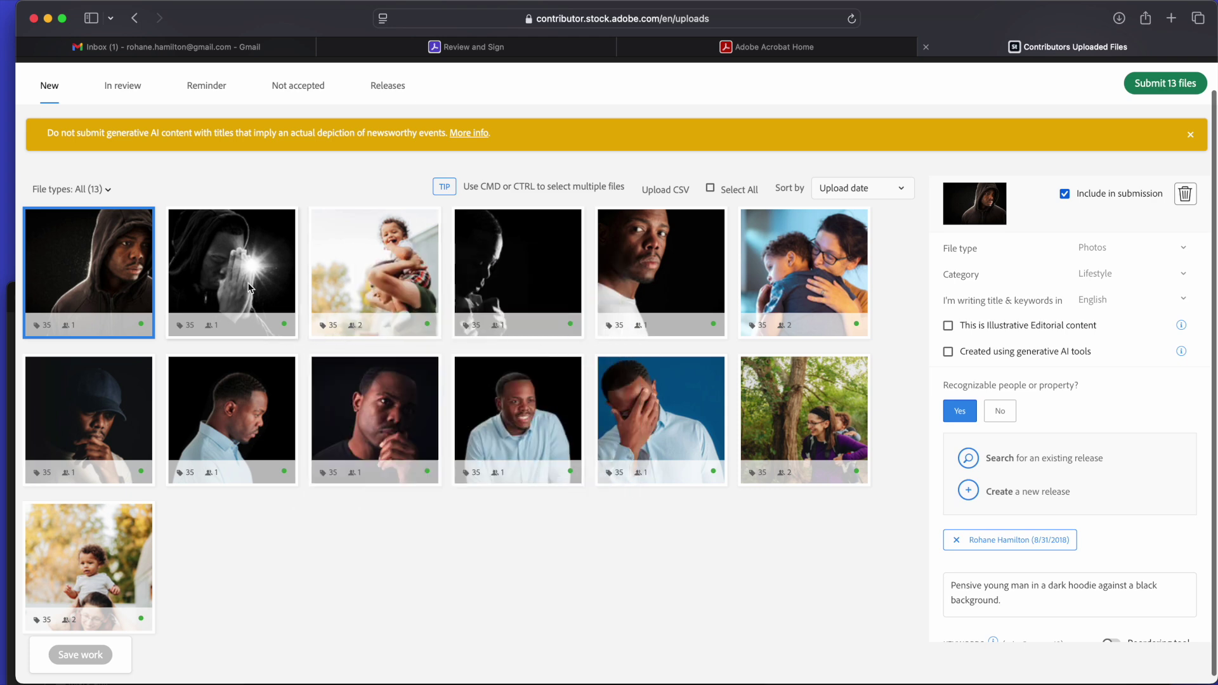
mouse_move(96, 579)
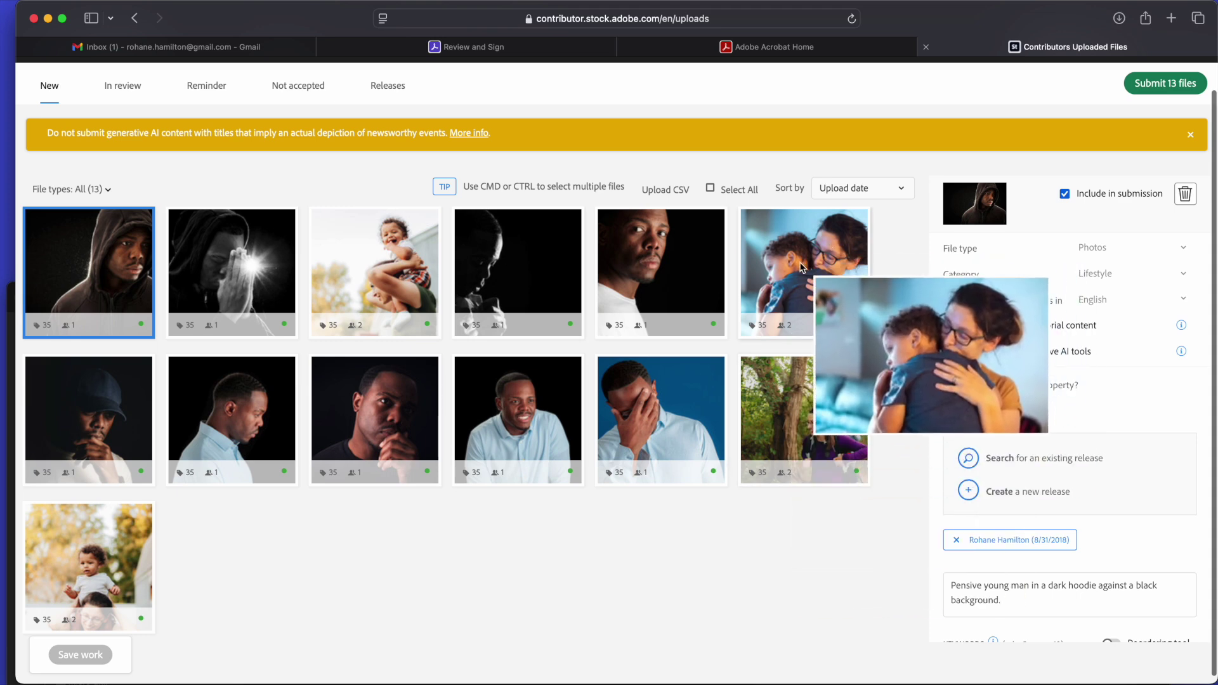
click(793, 313)
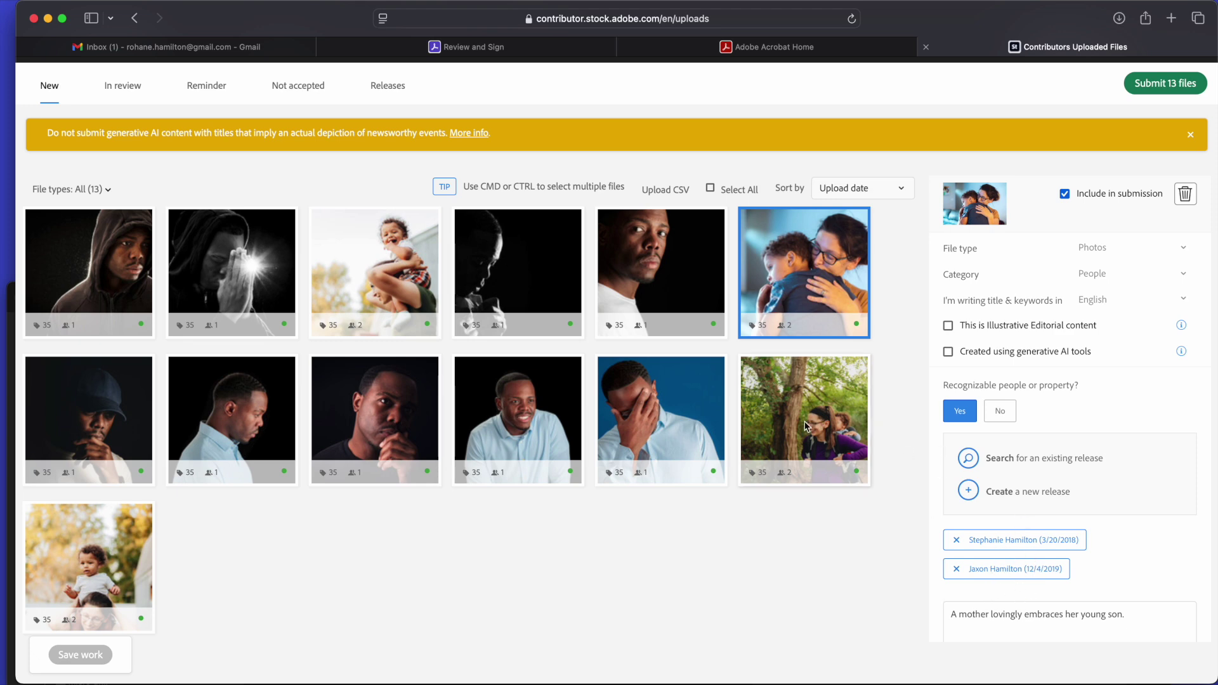
click(663, 416)
click(691, 329)
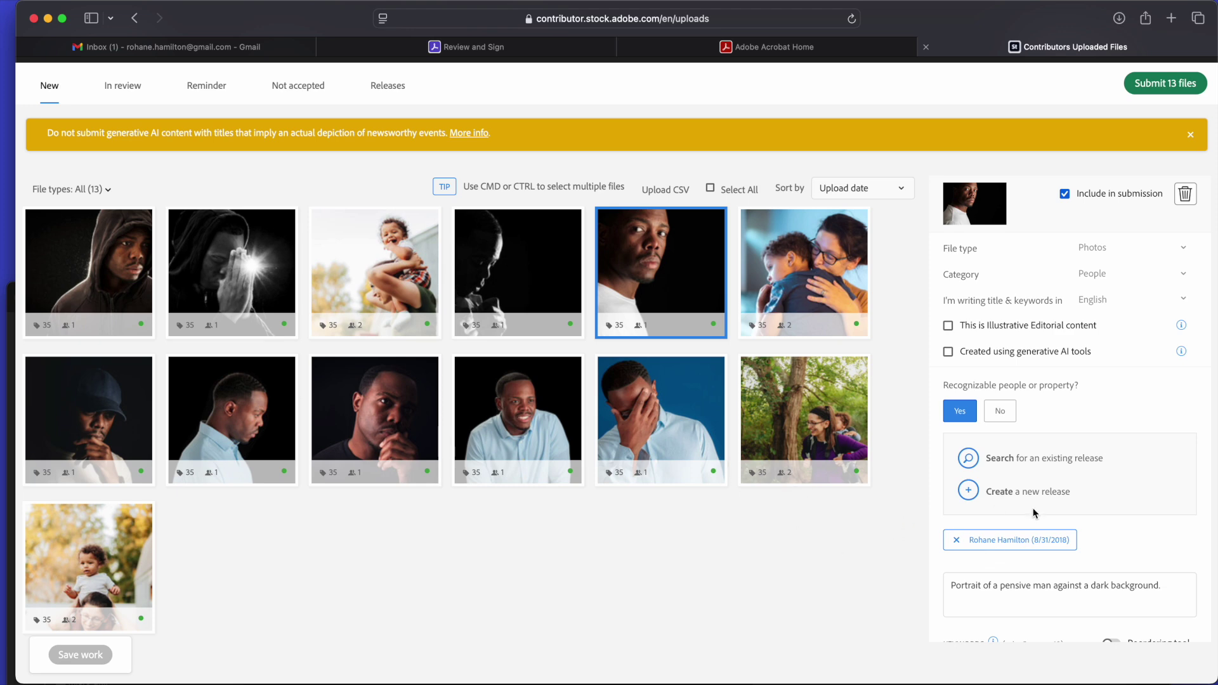
click(500, 428)
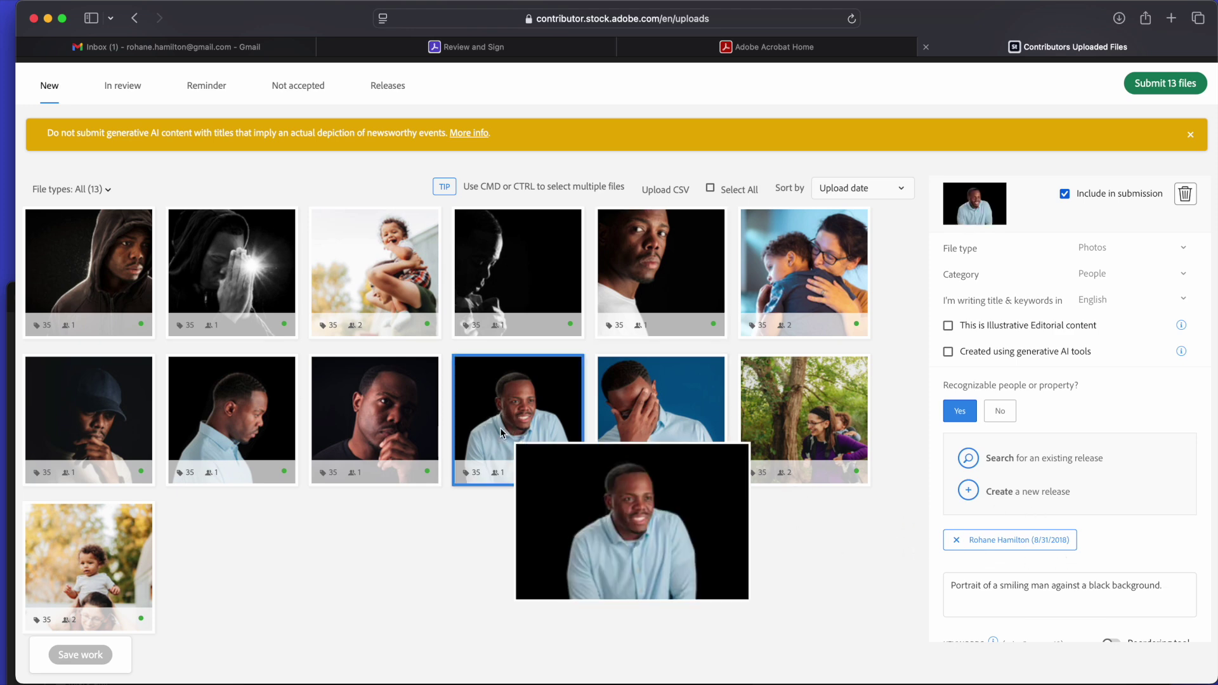
click(385, 426)
click(263, 421)
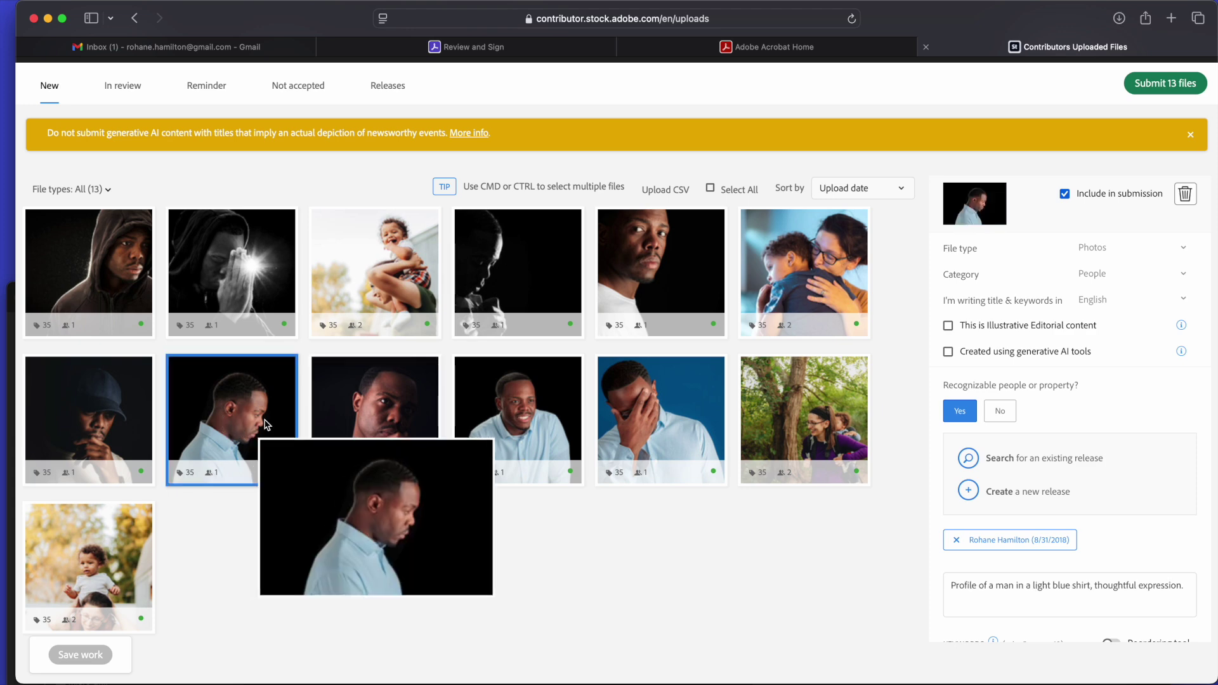
click(134, 380)
Verify releases, titles and categories on the remaining photos, ending with the pensive man portrait.
click(132, 219)
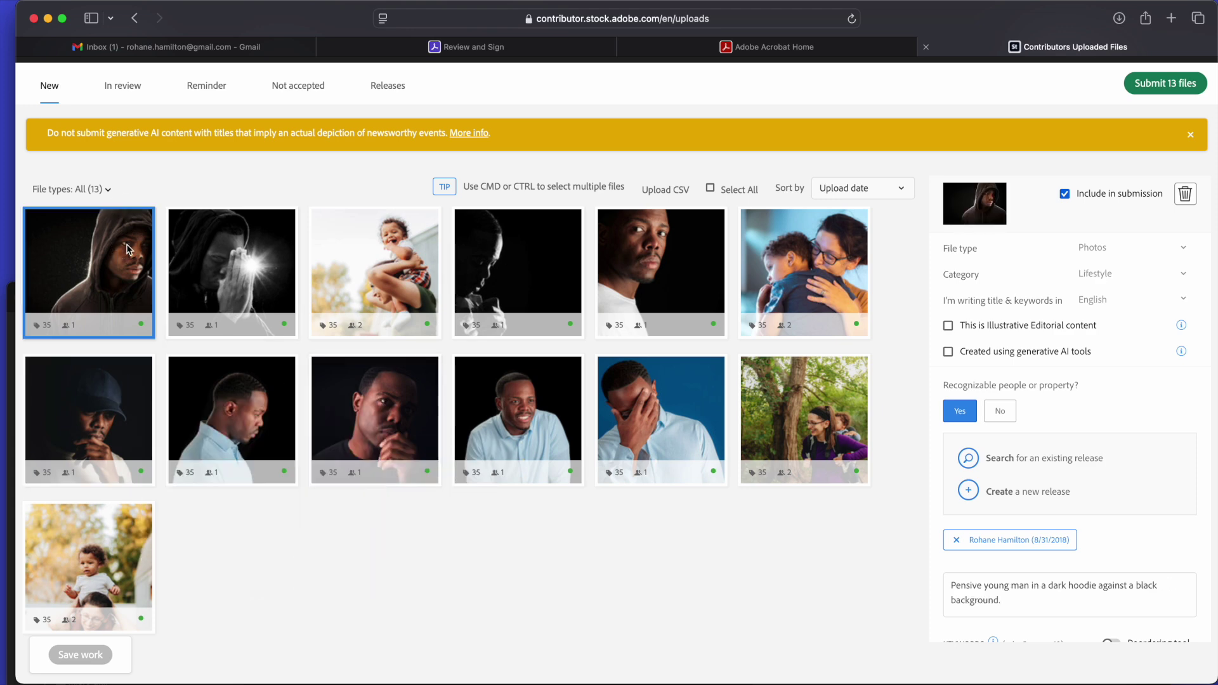
click(268, 257)
click(381, 260)
click(521, 263)
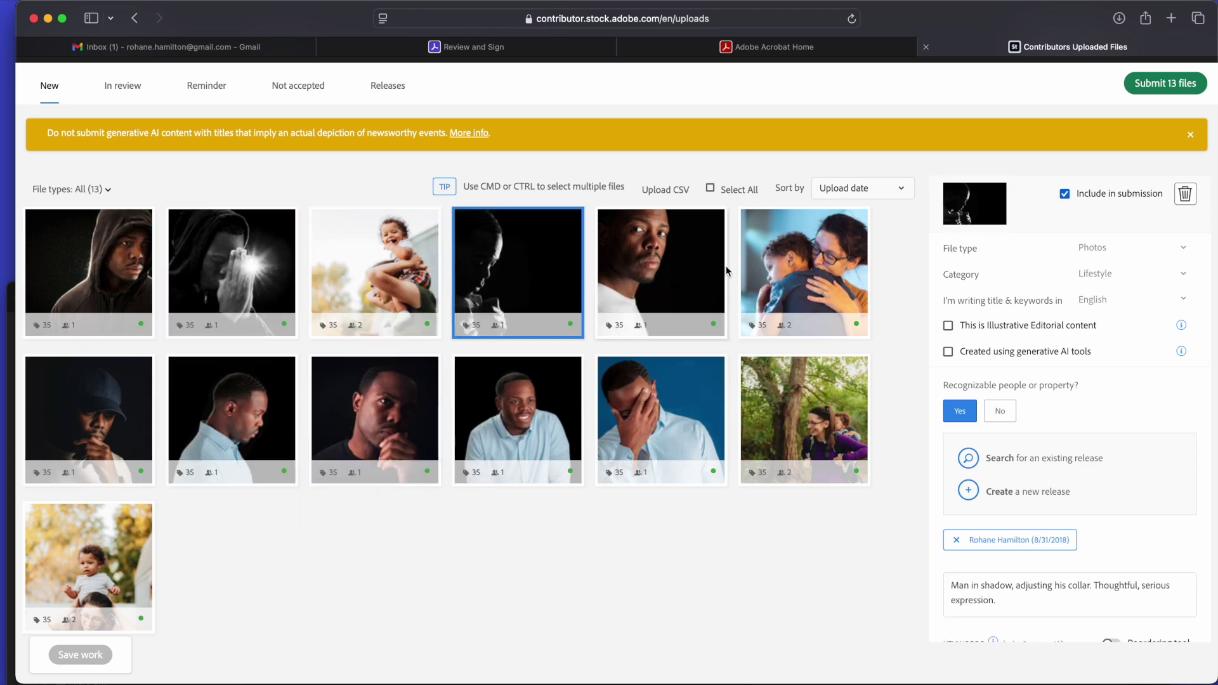
click(843, 256)
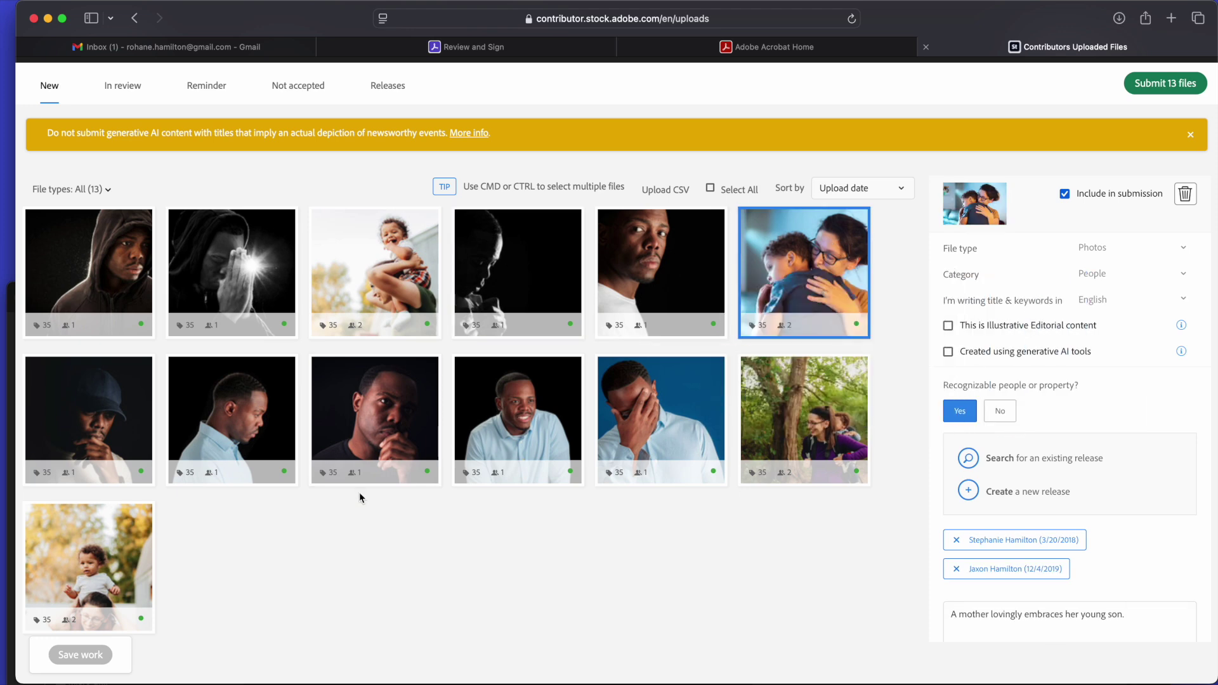
click(145, 593)
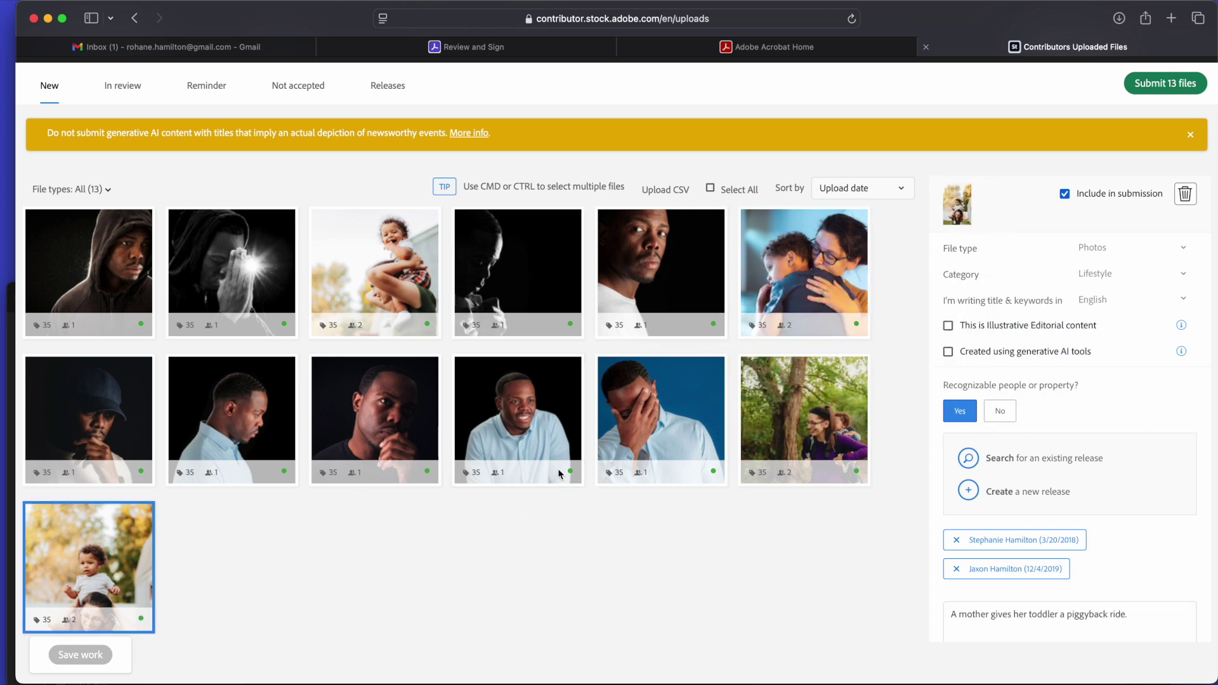
click(535, 421)
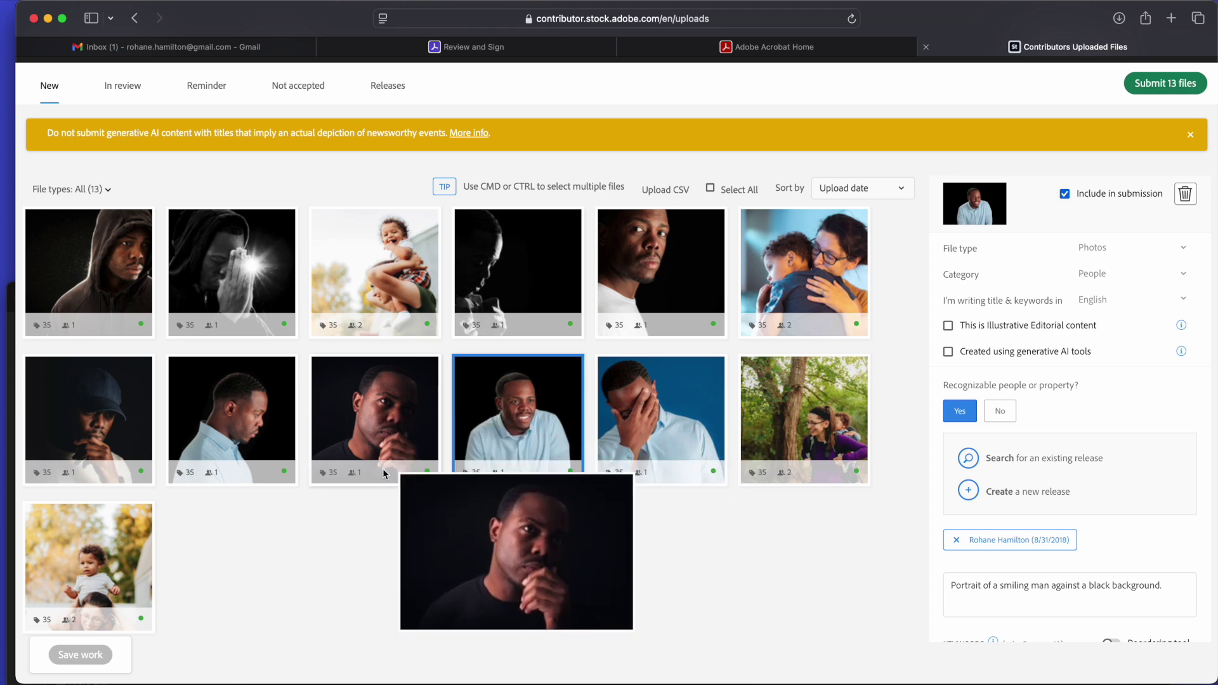
scroll(581, 368, up, 1)
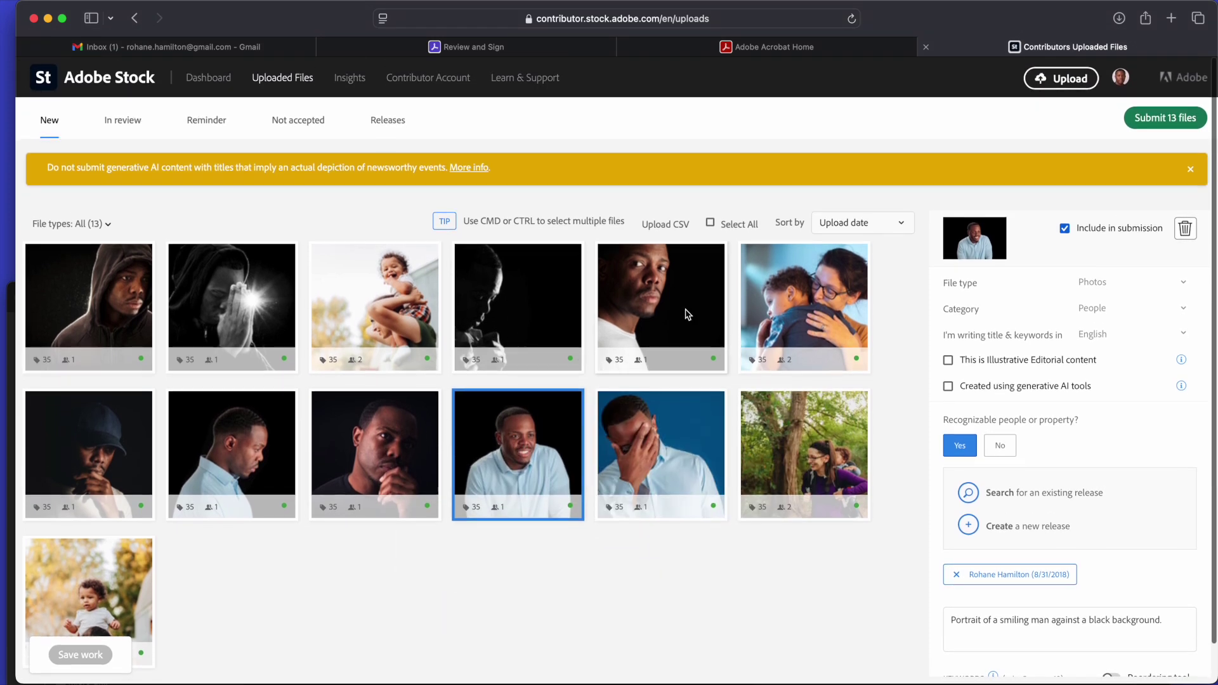
click(687, 314)
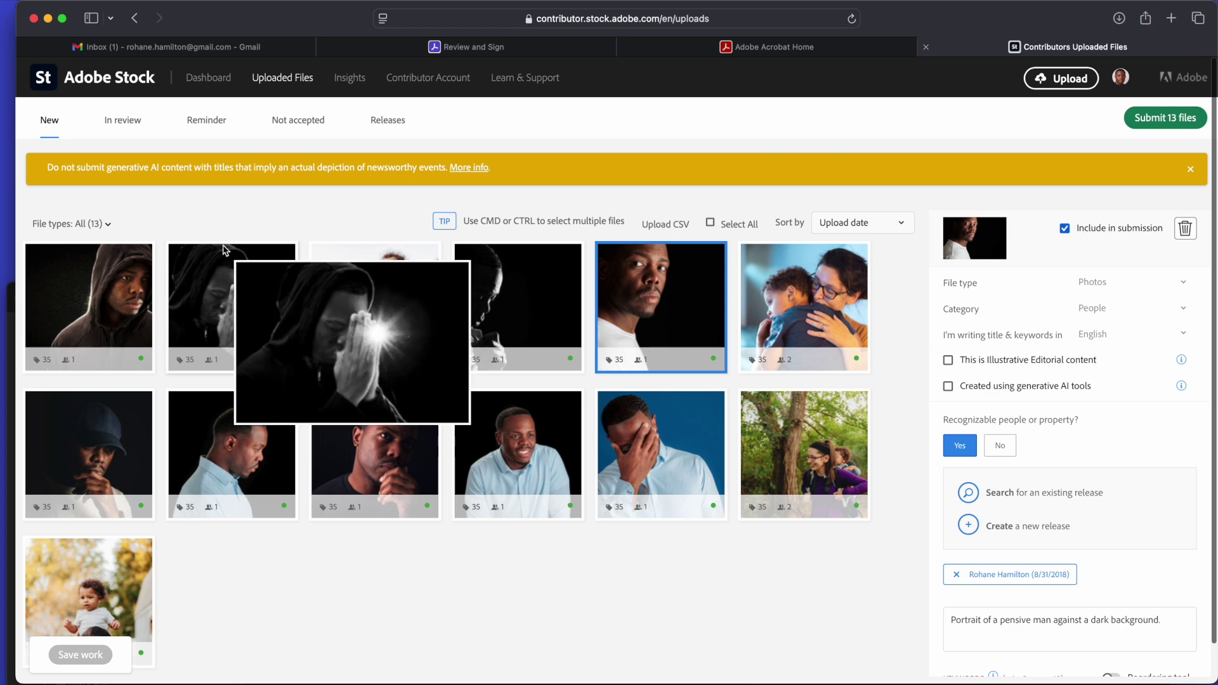
Look at the In review tab, then pick out the hand-on-chin, cap and white-shirt portraits on New.
click(127, 122)
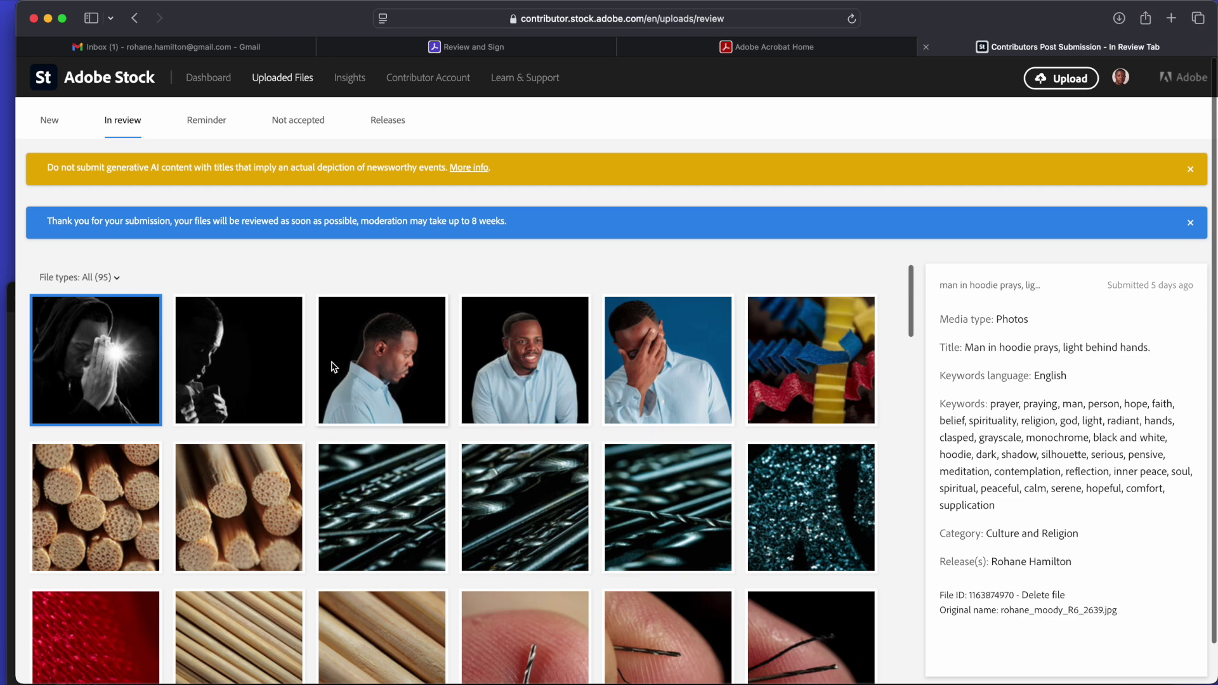
click(49, 120)
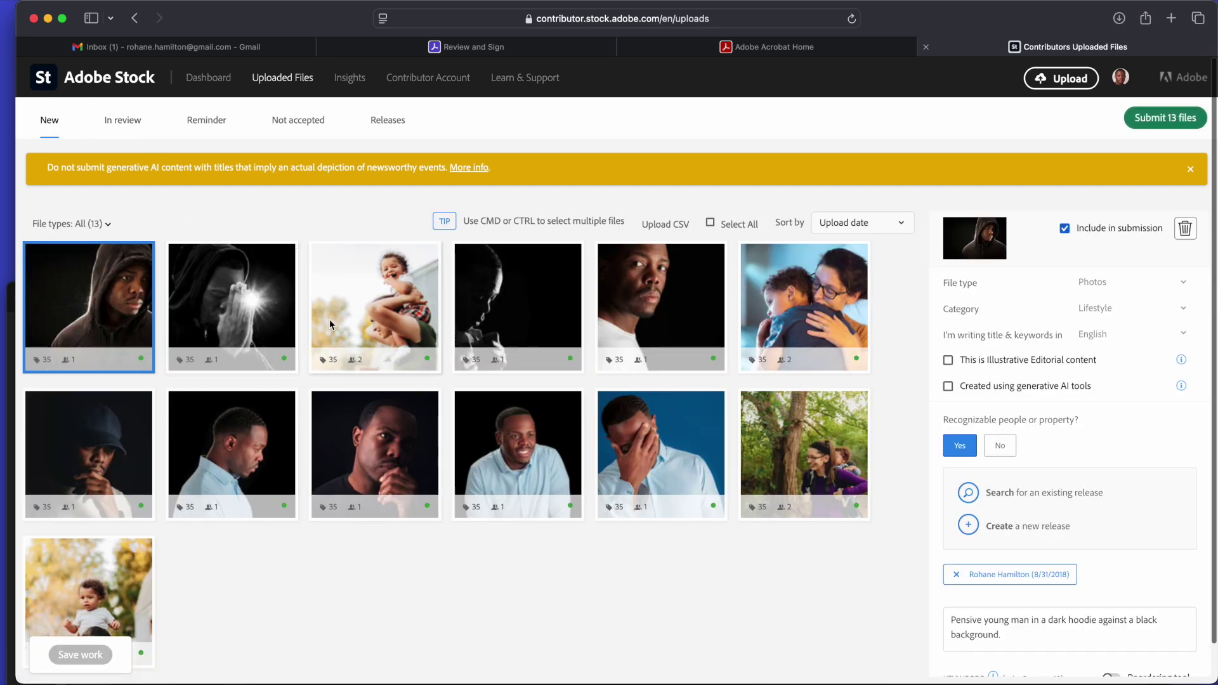
click(383, 477)
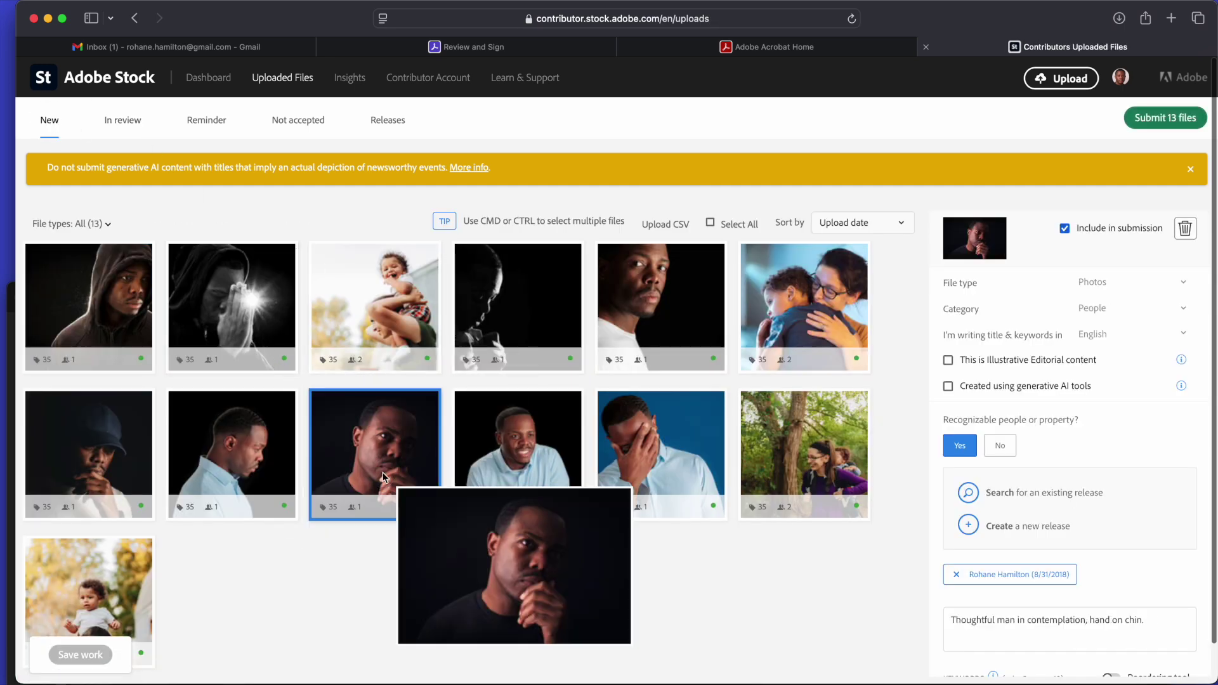
super+click(107, 448)
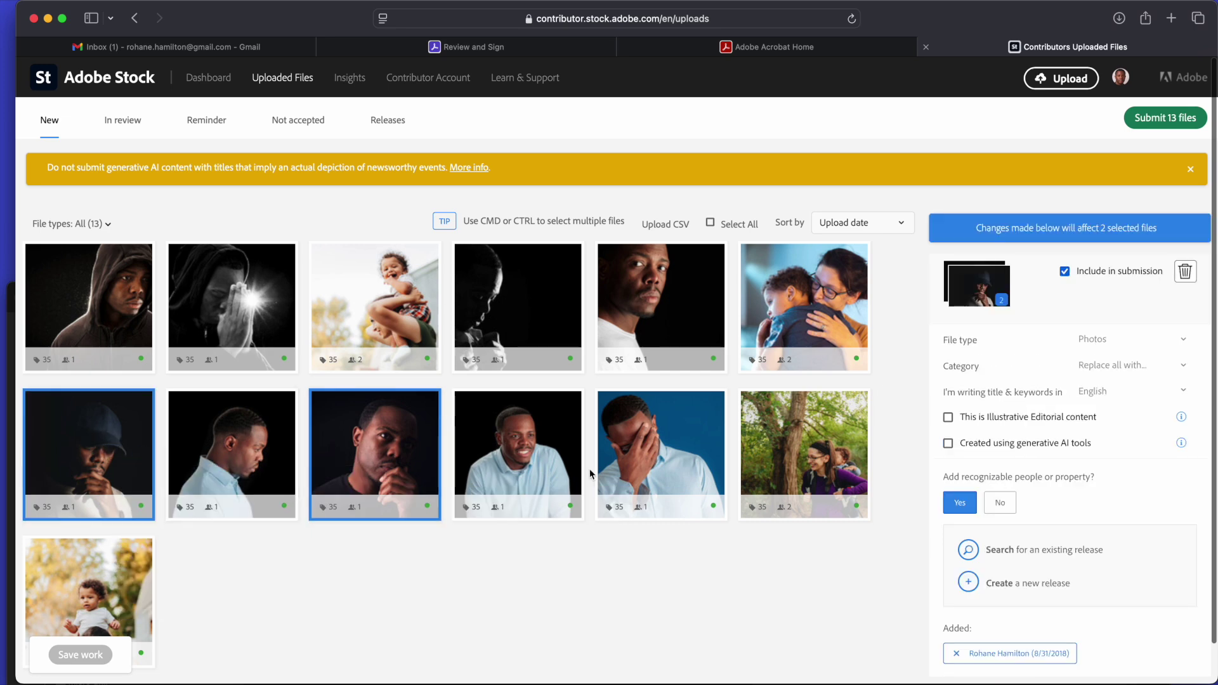
super+click(674, 362)
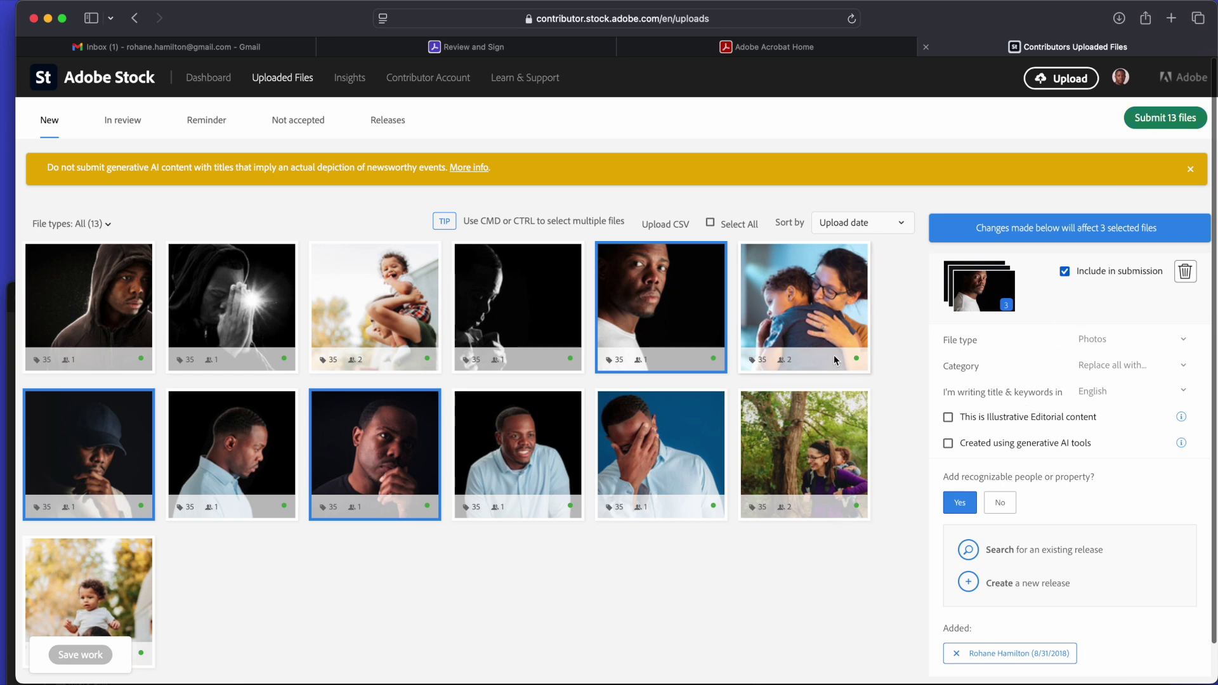
mouse_move(822, 440)
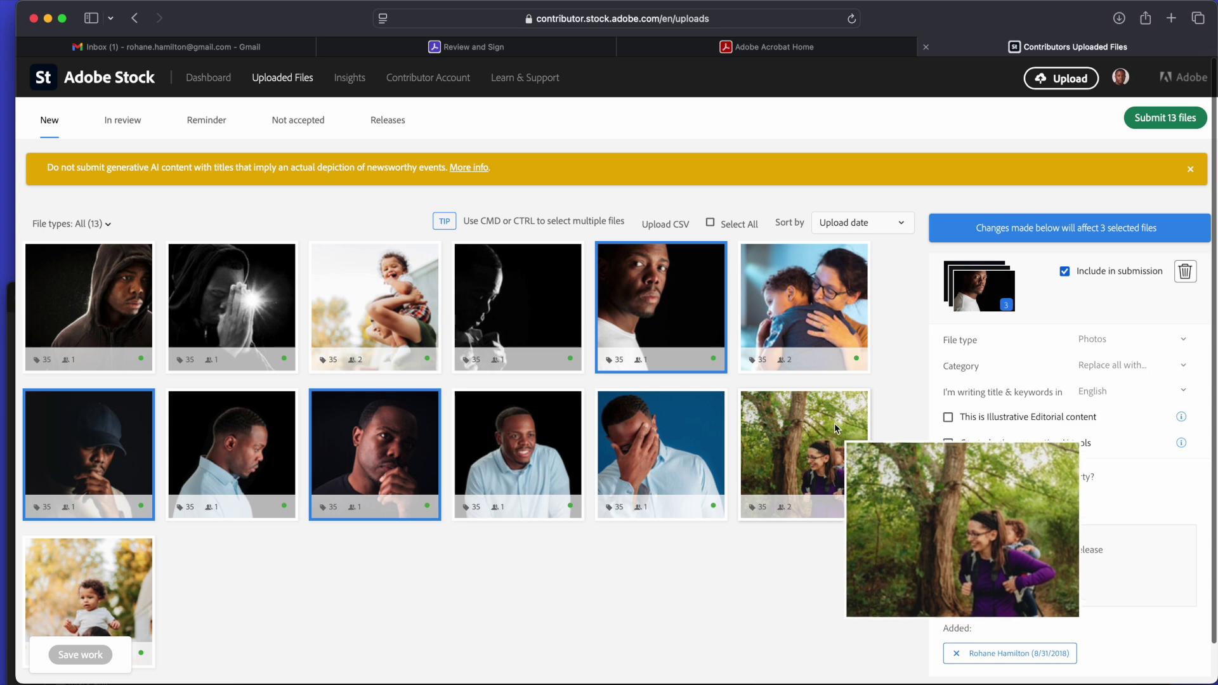
click(817, 450)
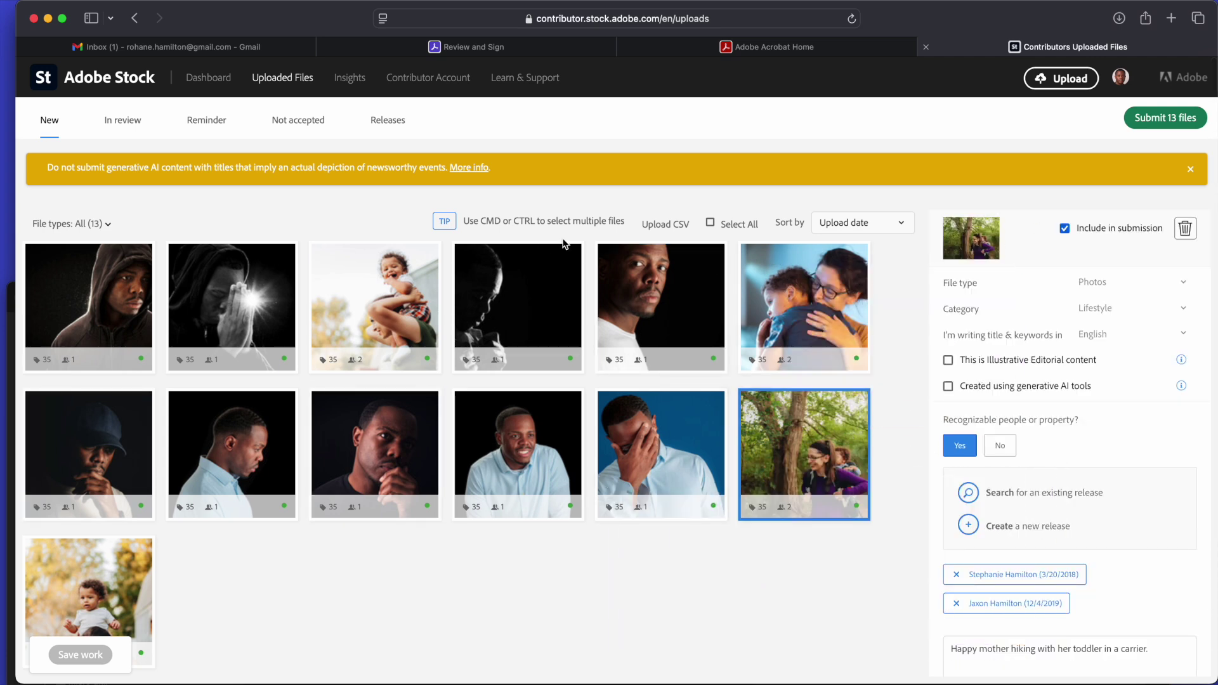
Exclude all 13 files, then include only the hand-on-chin, white-shirt and cap portraits.
click(710, 223)
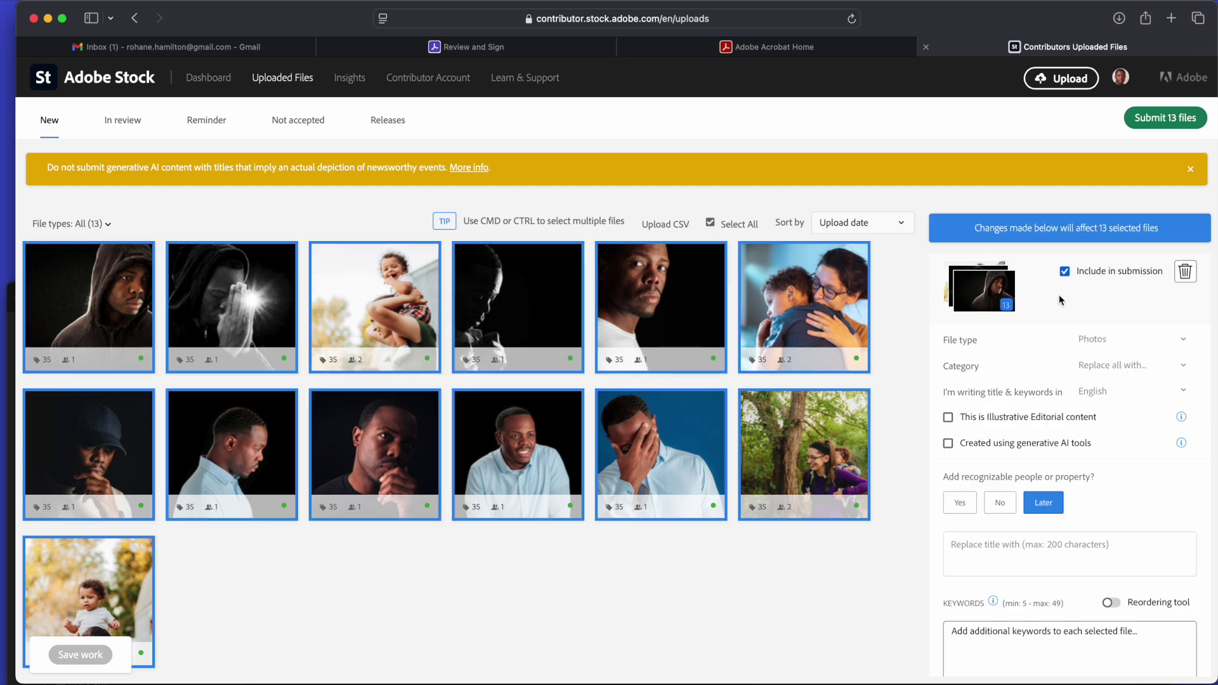
click(1066, 273)
click(666, 503)
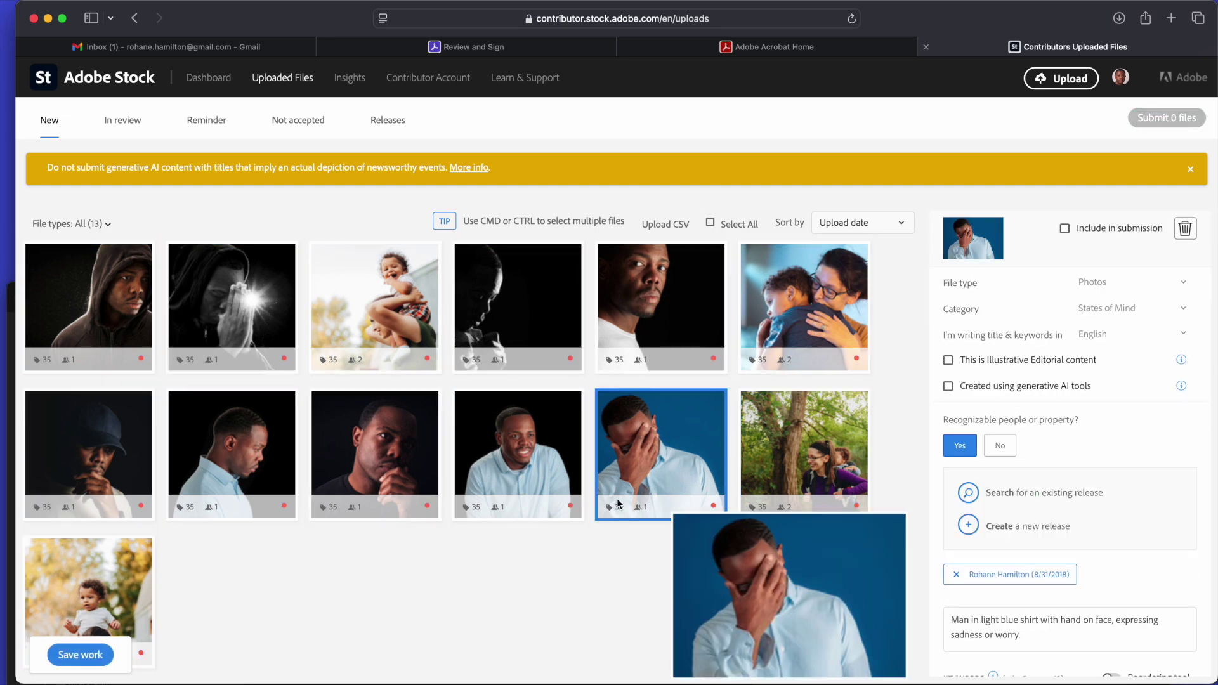
click(425, 482)
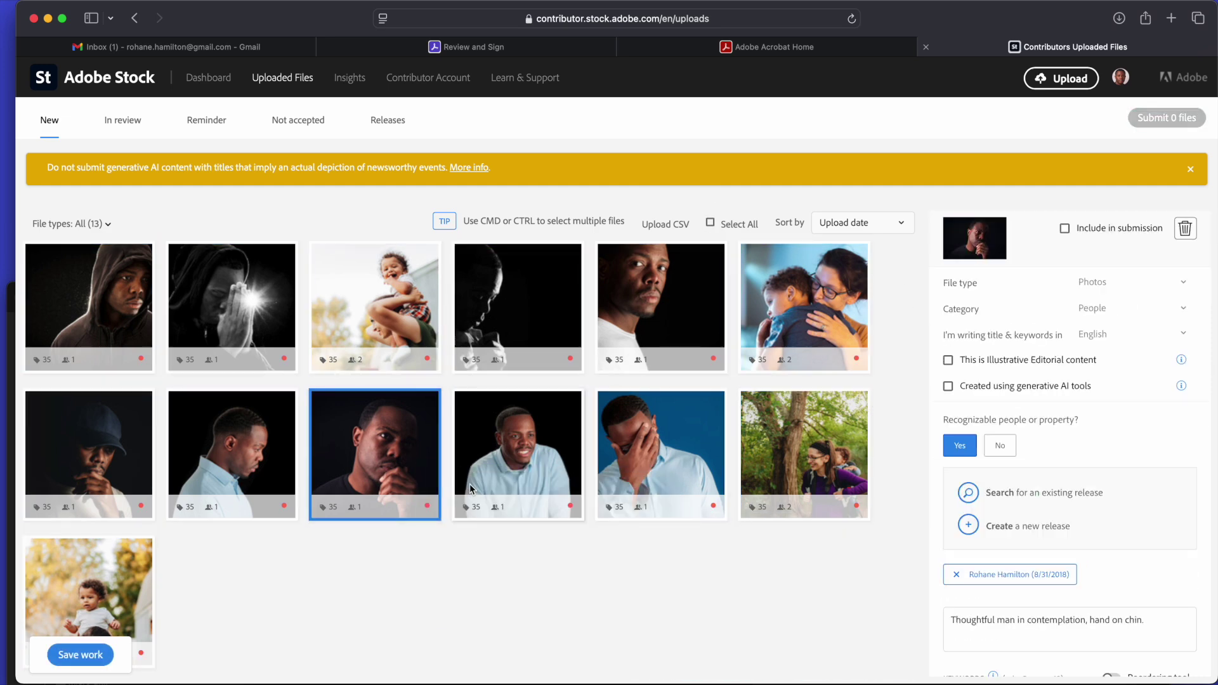
super+click(633, 344)
super+click(108, 456)
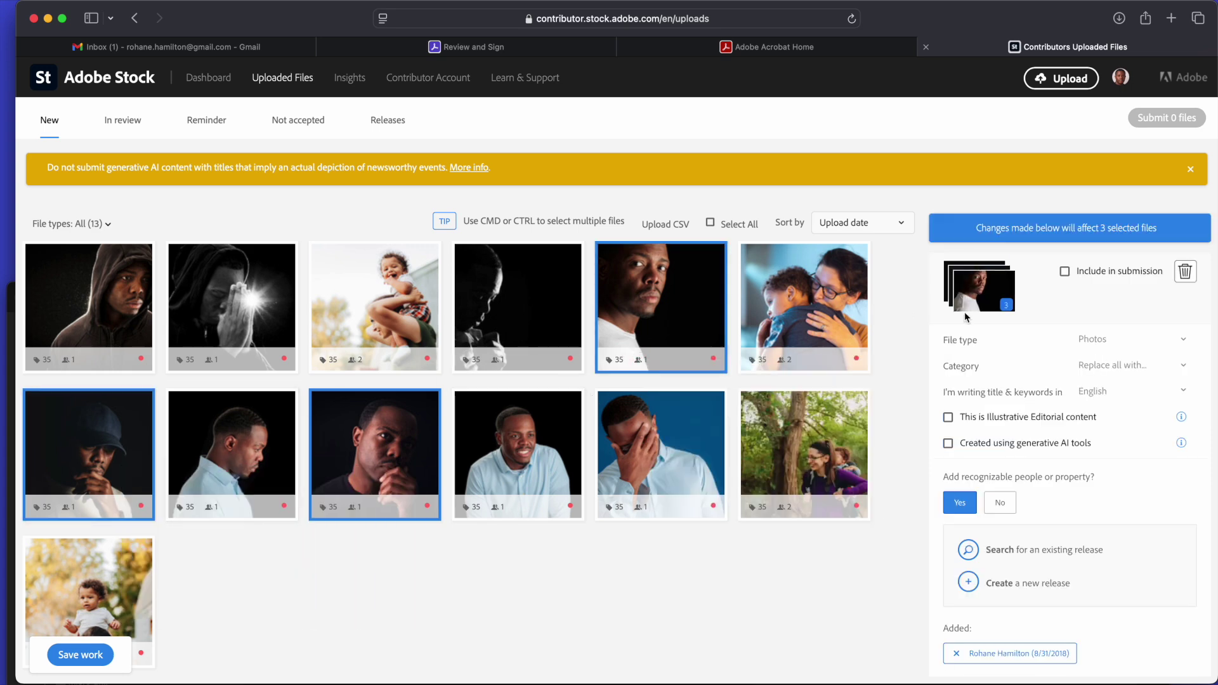
click(1065, 271)
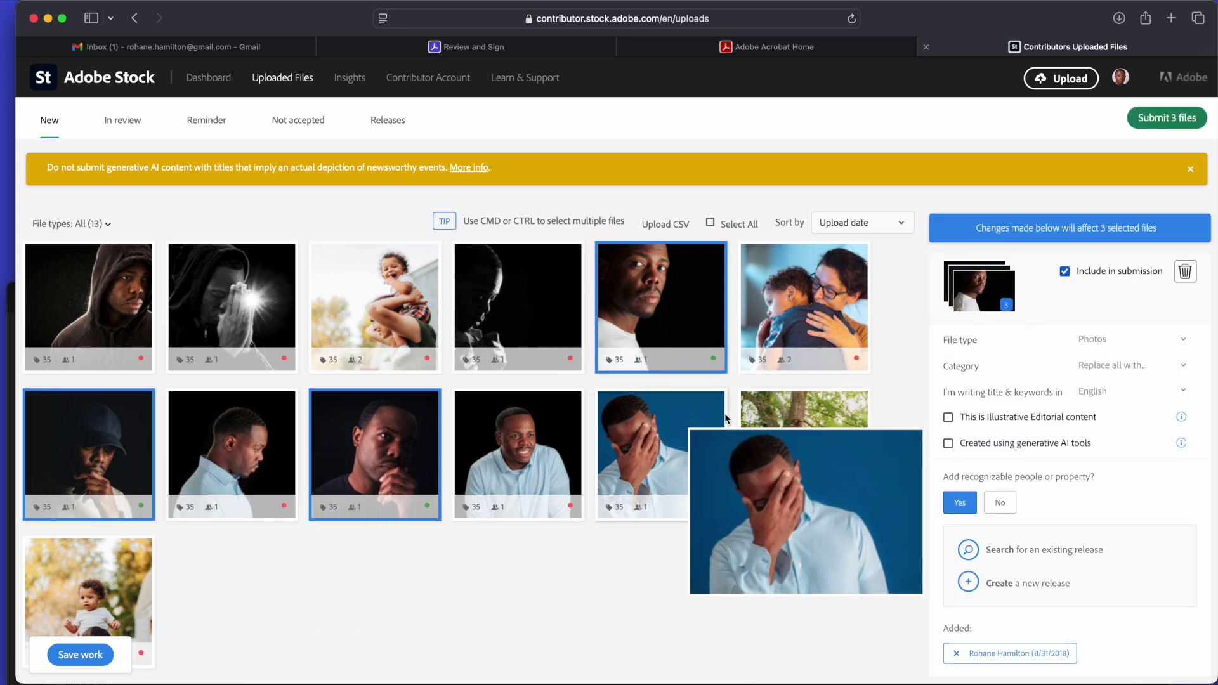
Submit the three portraits after accepting both terms, then view In review and return to New.
click(1177, 118)
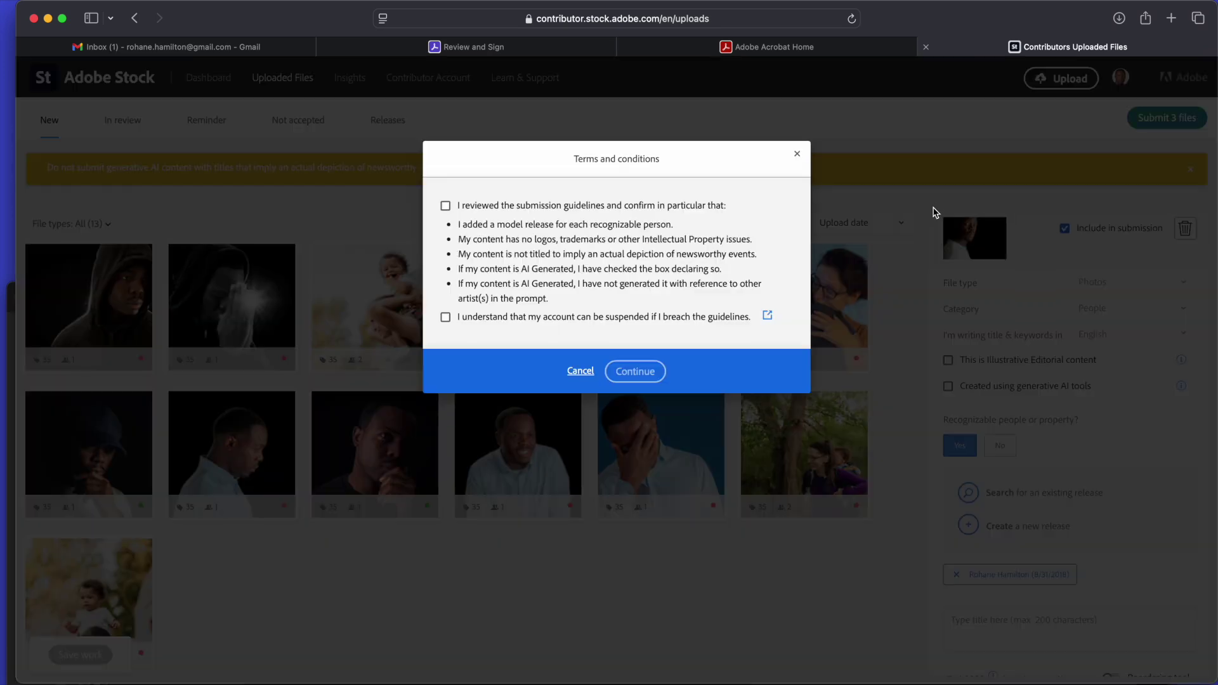
click(465, 316)
click(636, 371)
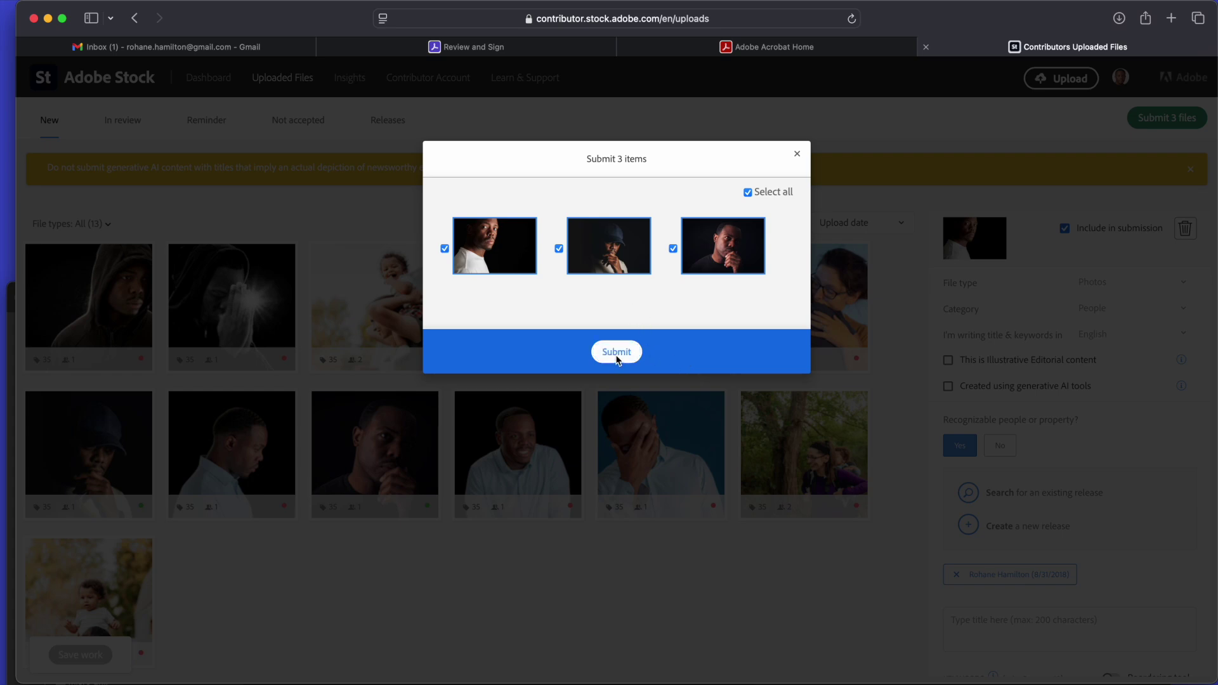
click(614, 353)
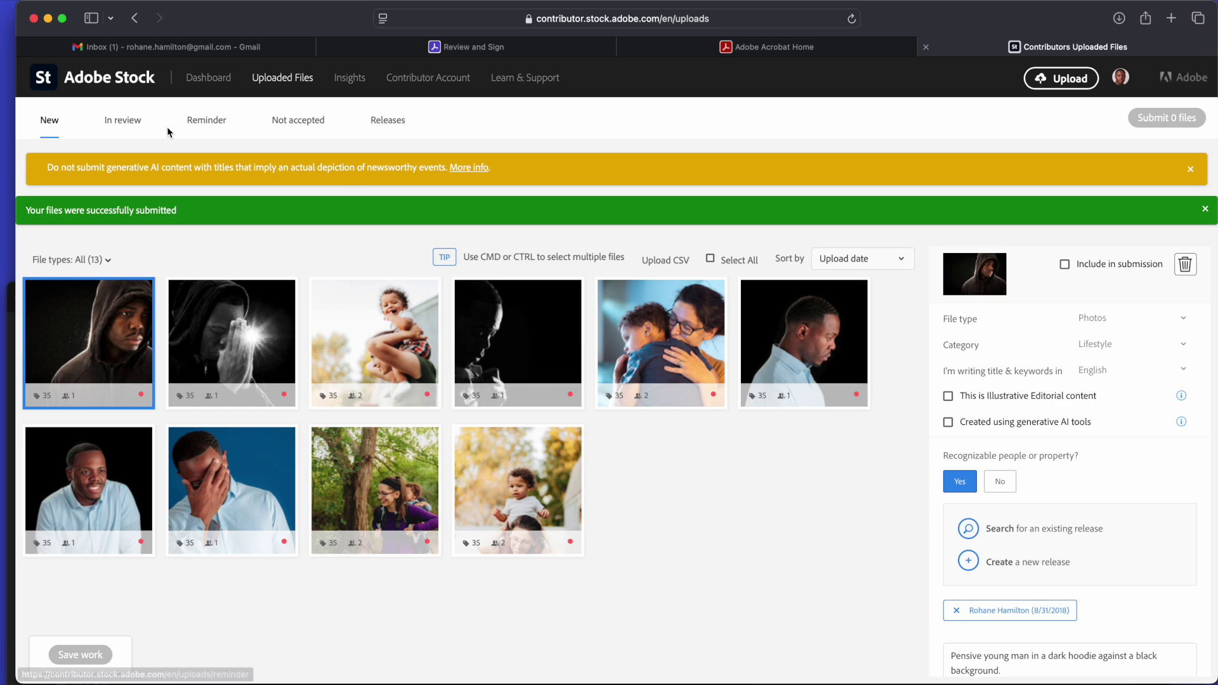
click(135, 121)
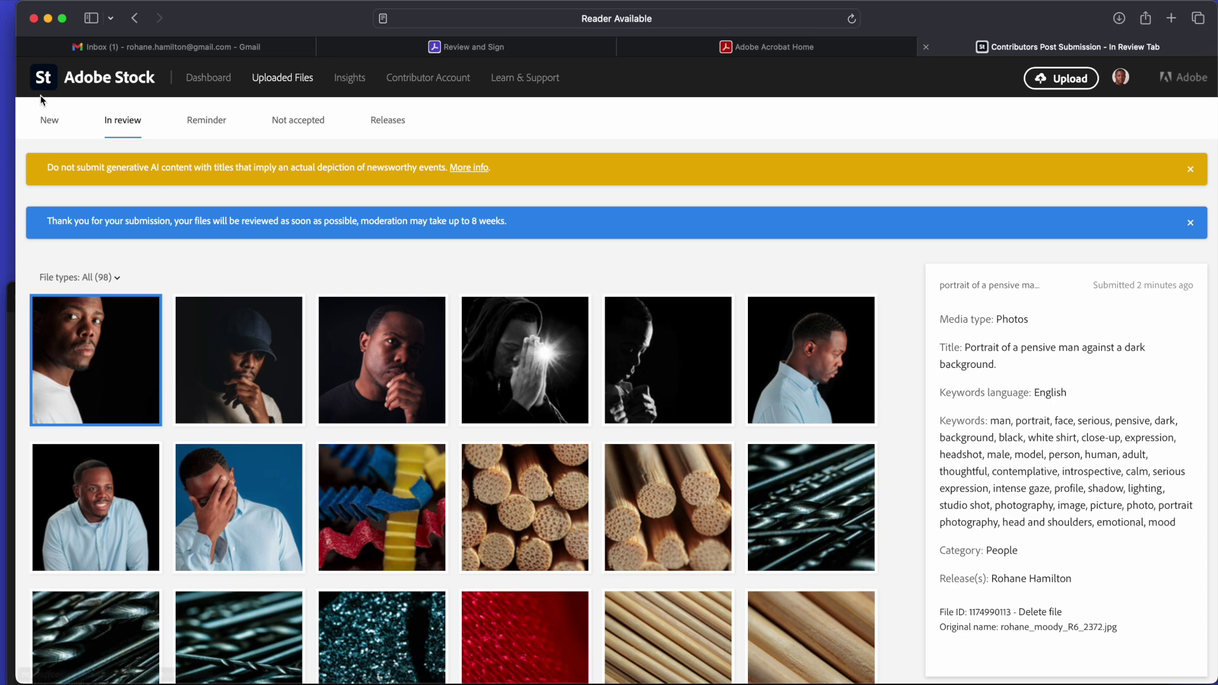
click(50, 120)
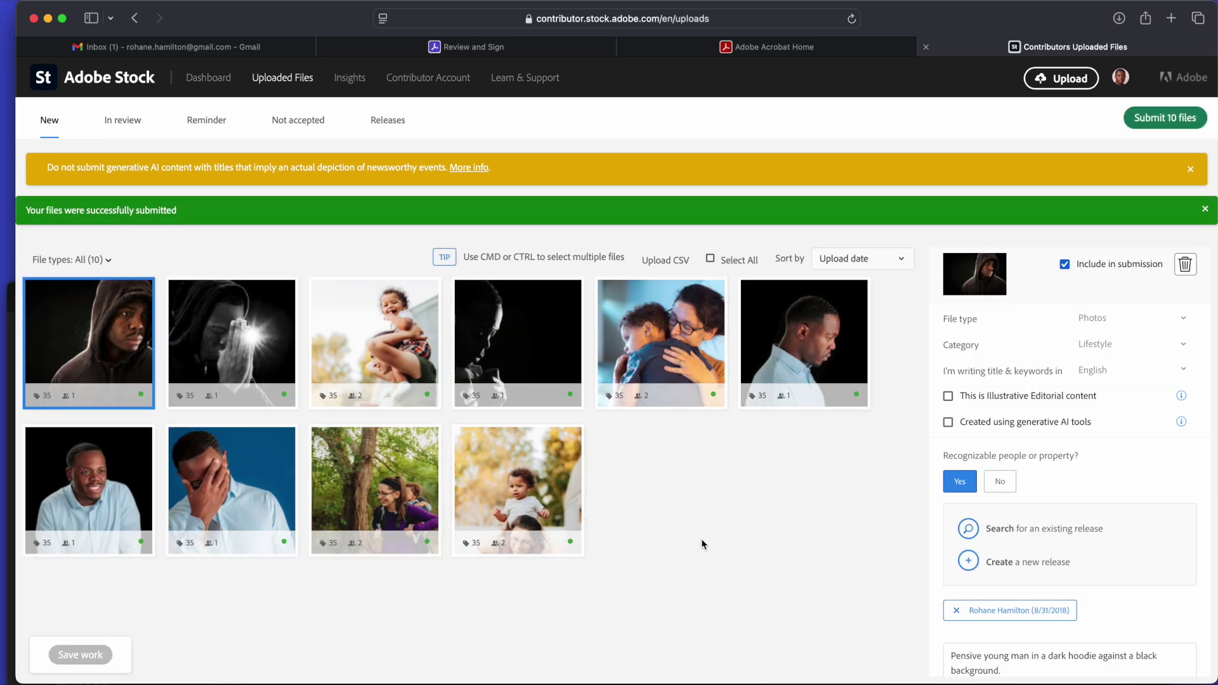
key(ctrl+Up)
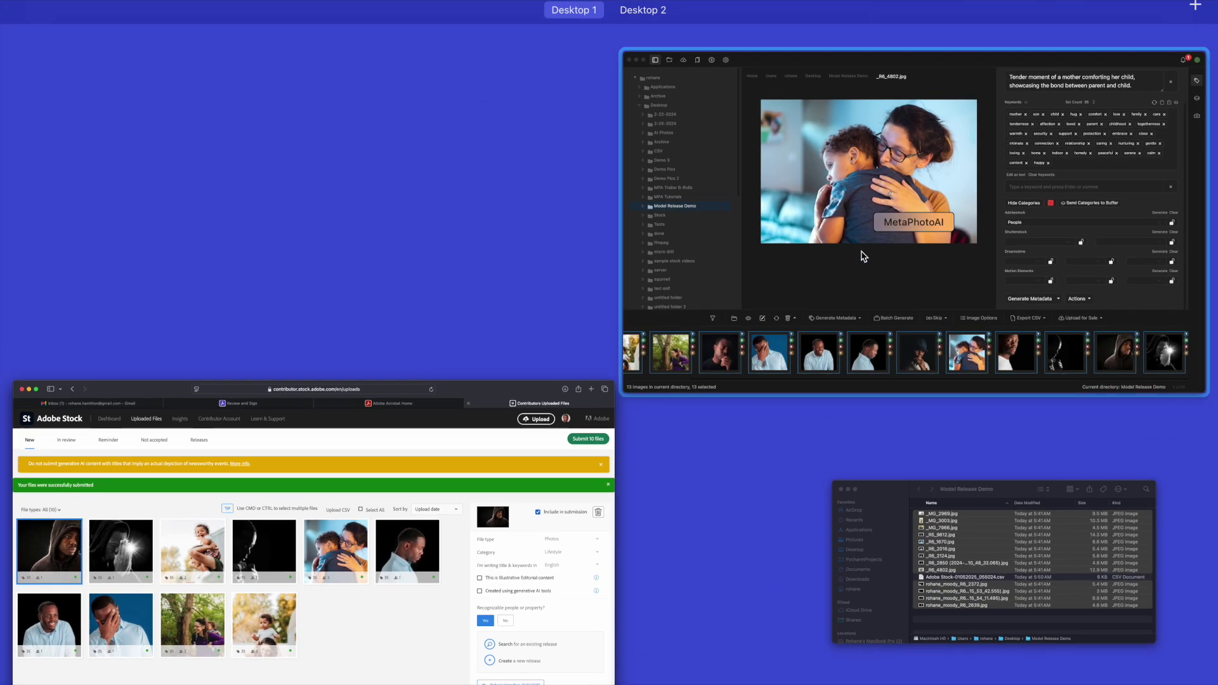
click(789, 321)
double_click(714, 290)
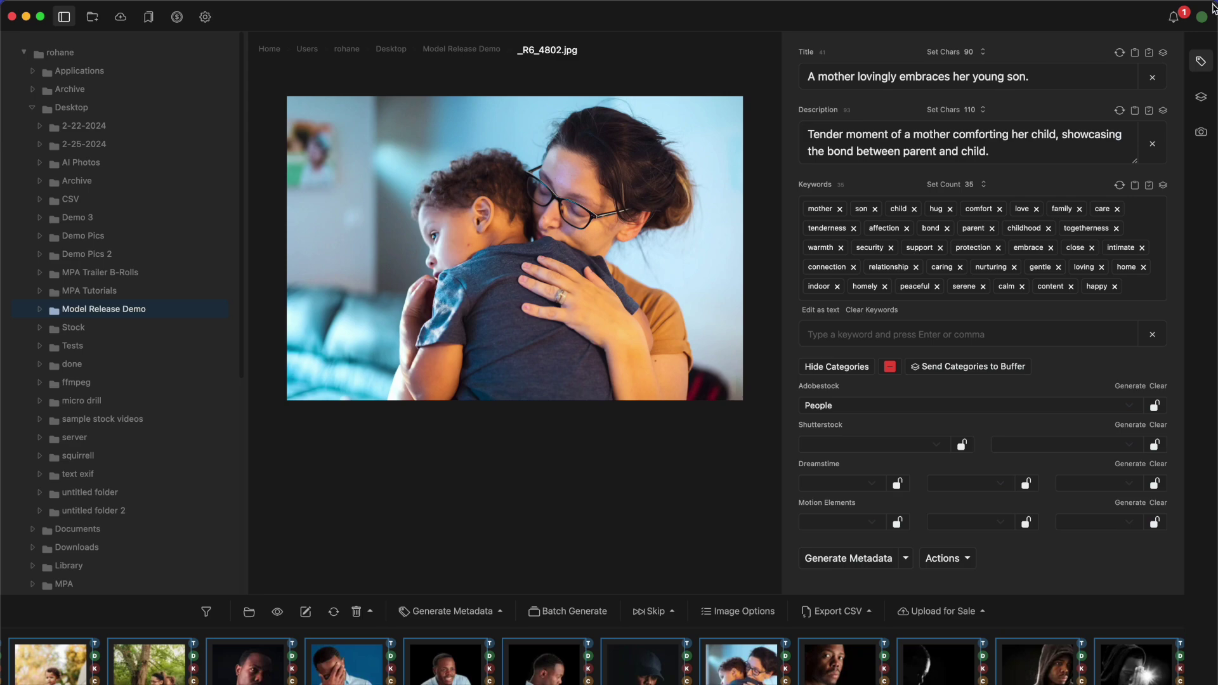
drag(1215, 6, 1049, 49)
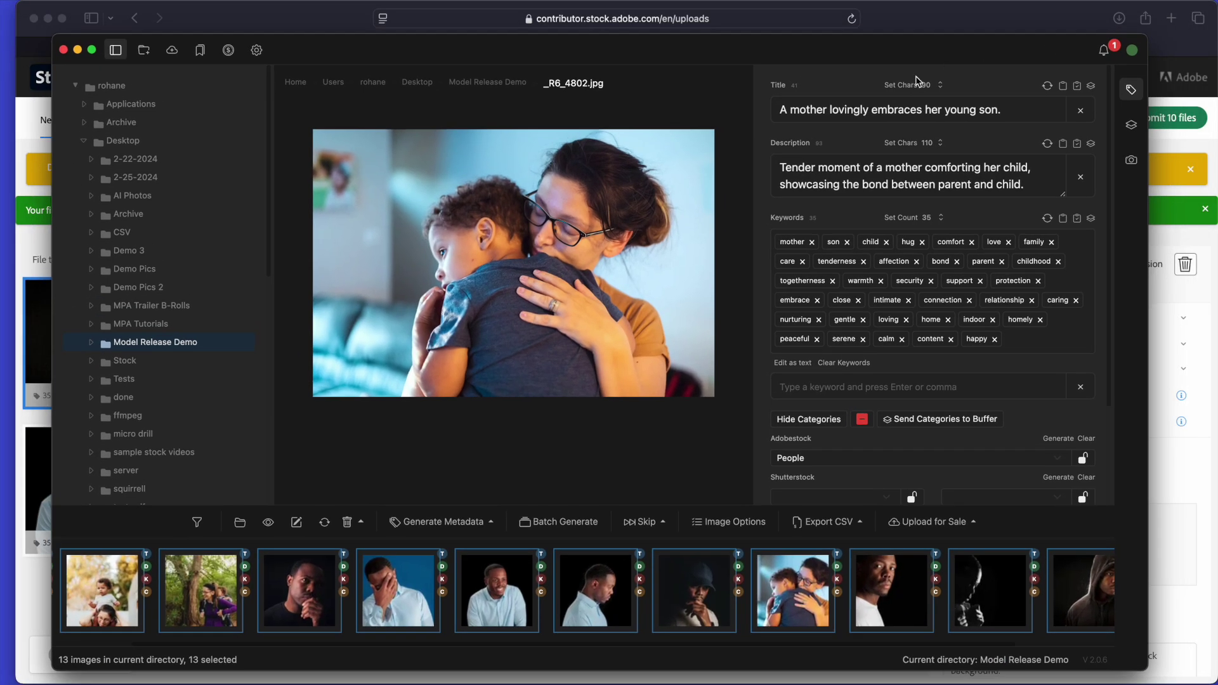
click(624, 602)
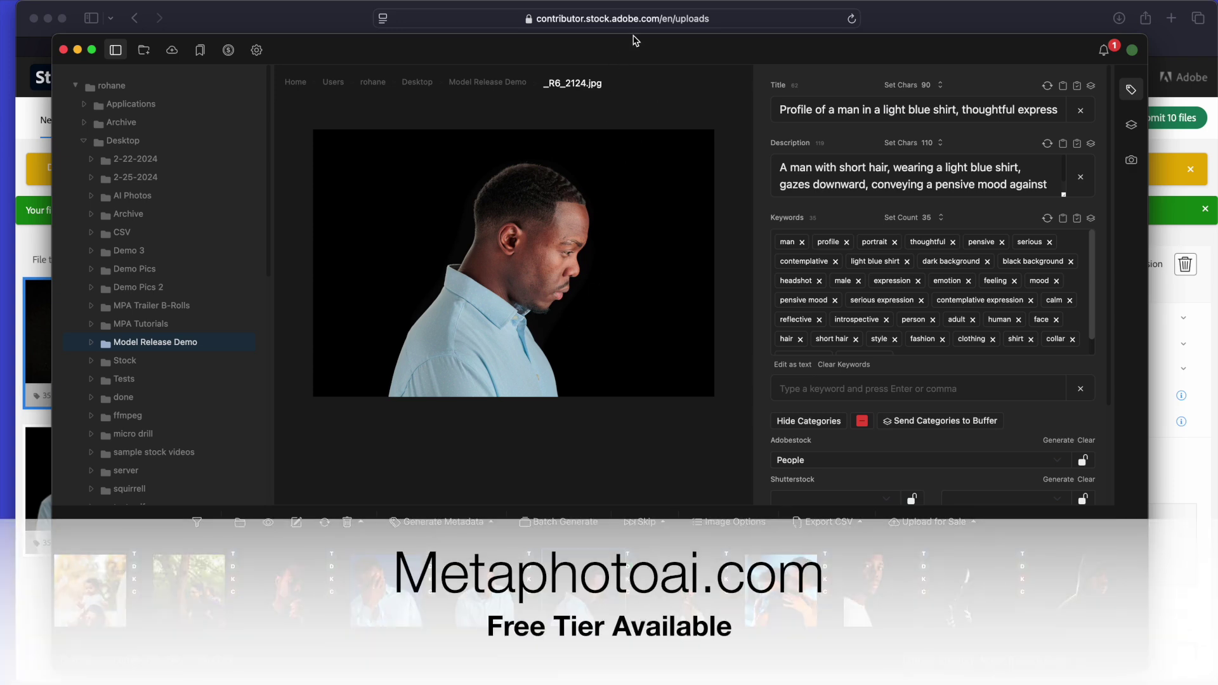
drag(635, 41, 648, 68)
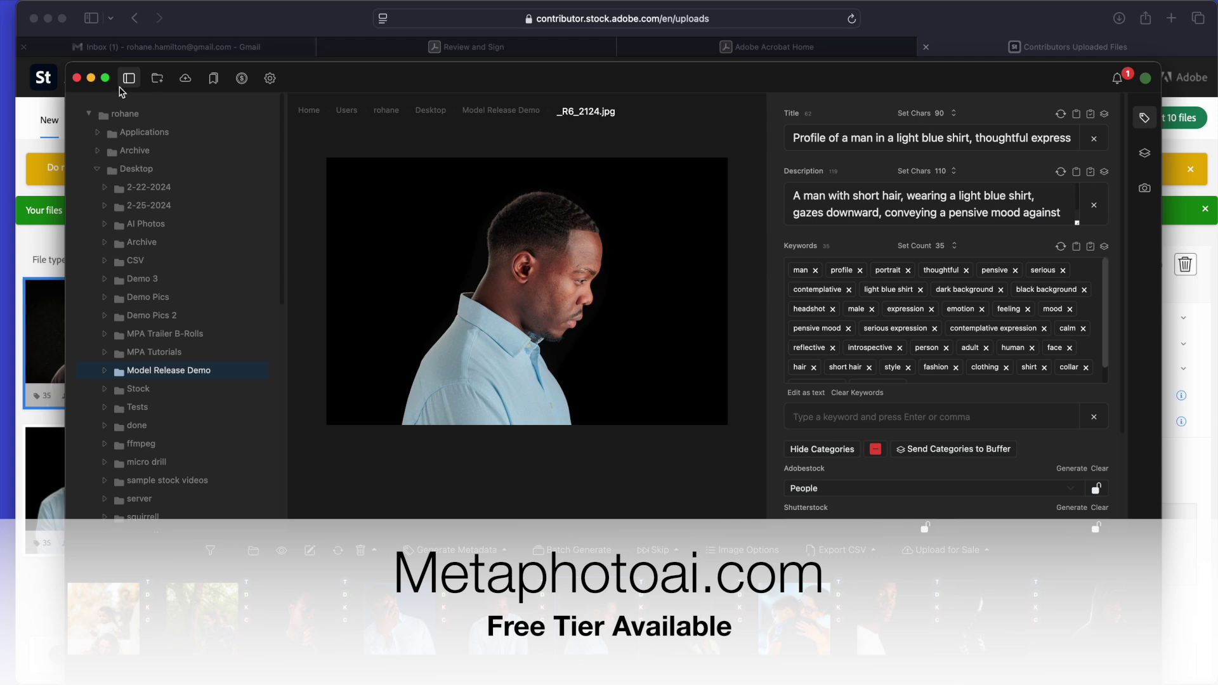
click(78, 76)
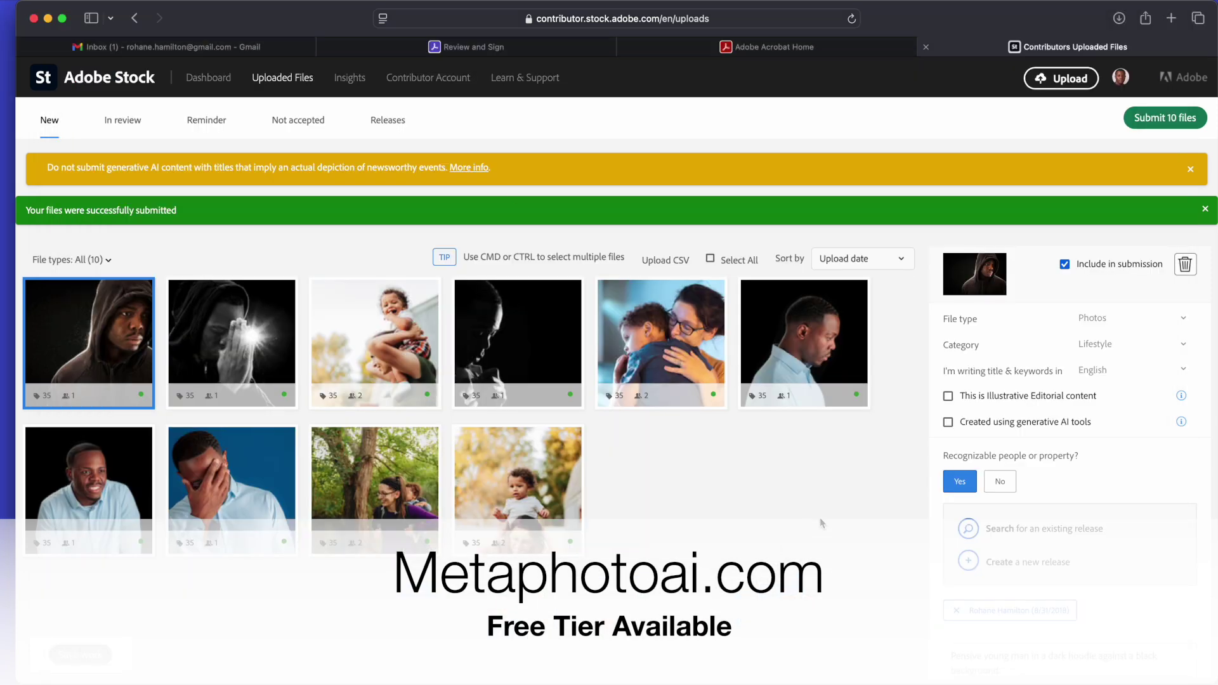